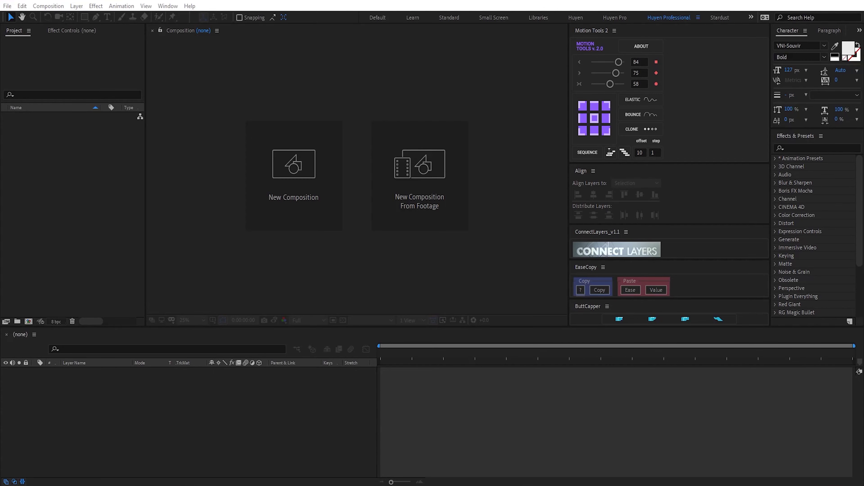
# Create a 20-second HDTV 1080 24 fps comp named 'Saber Lighting Frame' and fit it in the viewer
pyautogui.hotkey('ctrl', 'n')
pyautogui.write('Saber Lighting Frame')
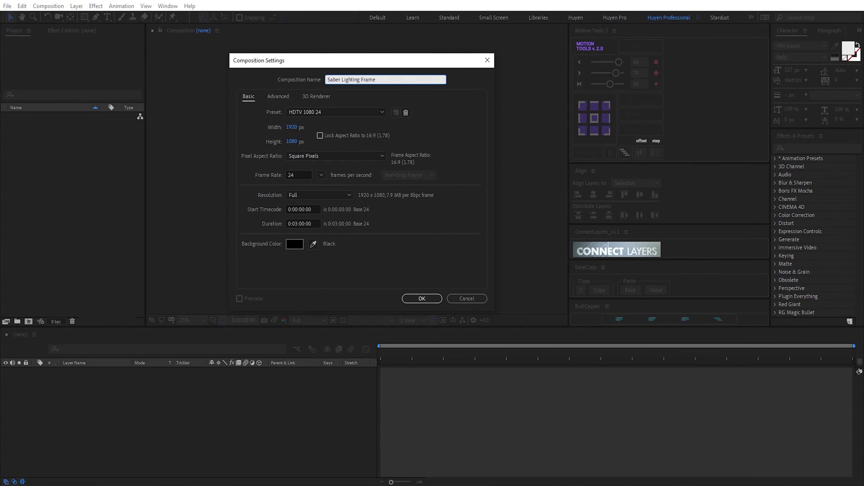
pyautogui.click(298, 224)
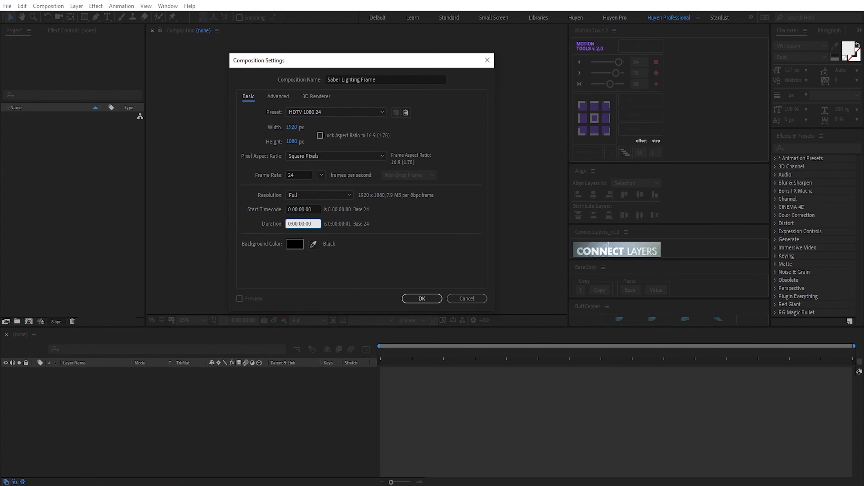
pyautogui.click(422, 298)
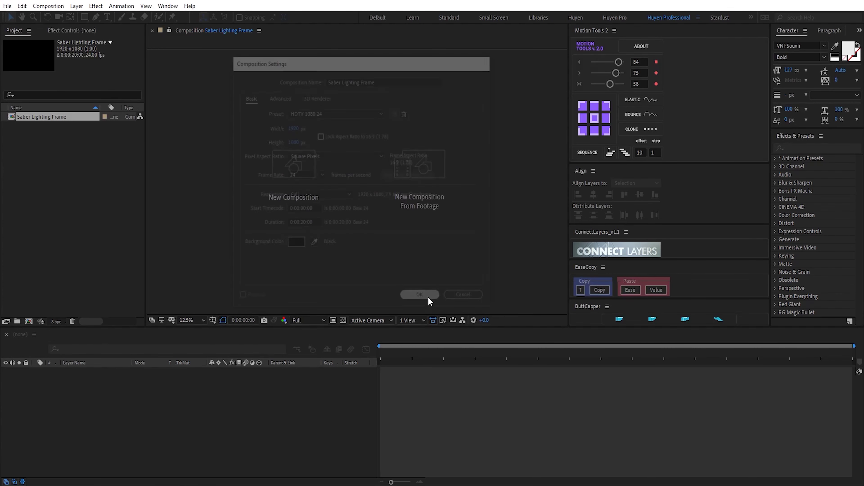
pyautogui.click(192, 320)
pyautogui.click(219, 152)
pyautogui.click(289, 399)
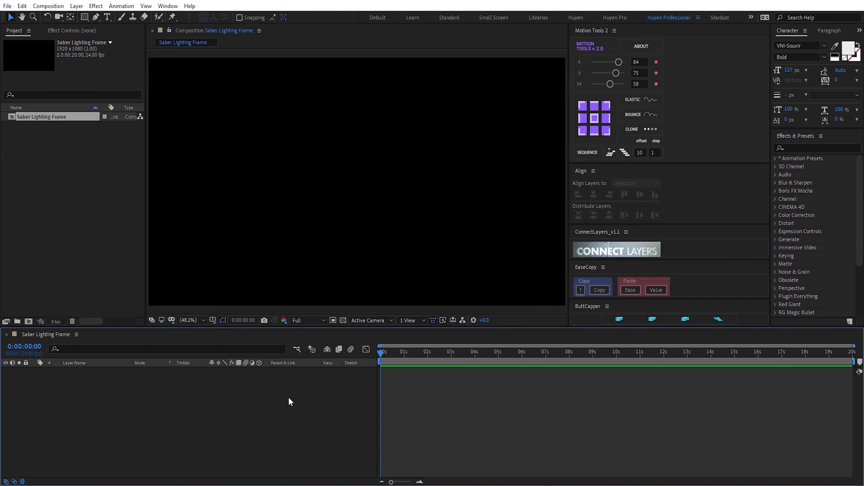
# Create a new solid layer named Saber
pyautogui.hotkey('ctrl', 'y')
pyautogui.write('Saber')
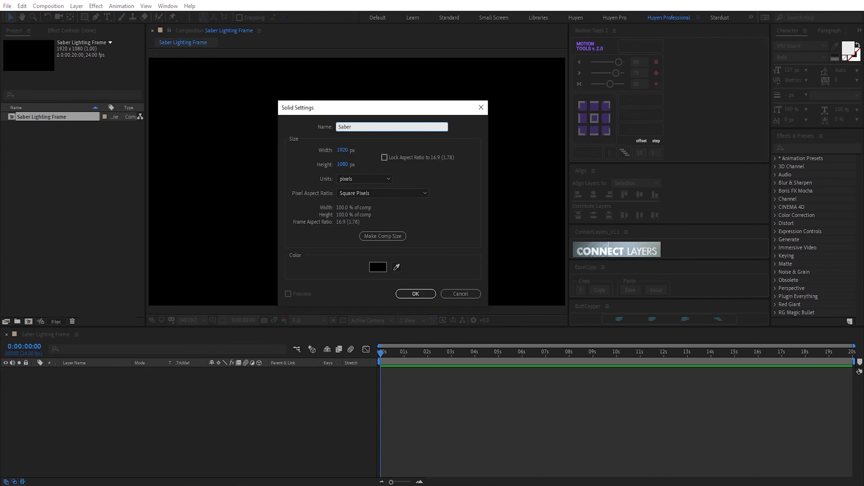
pyautogui.press('Return')
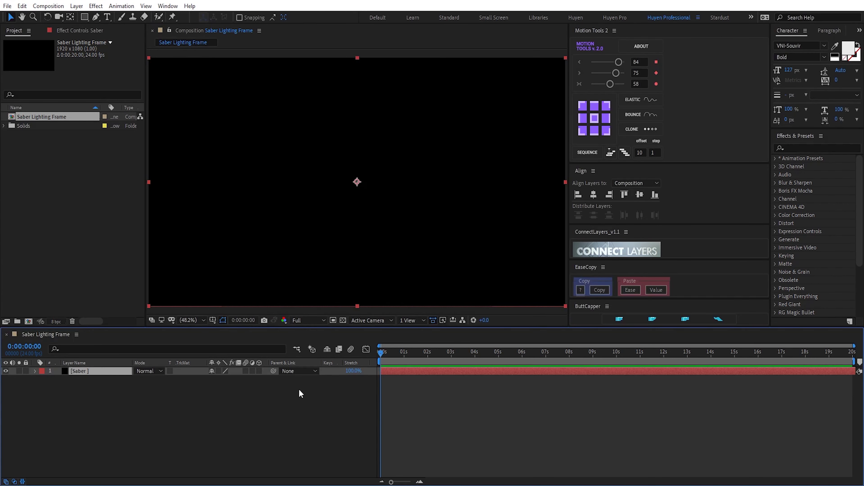
# Apply the Saber effect to the solid and add a full-frame rectangular mask
pyautogui.hotkey('ctrl', 'space')
pyautogui.write('sabe')
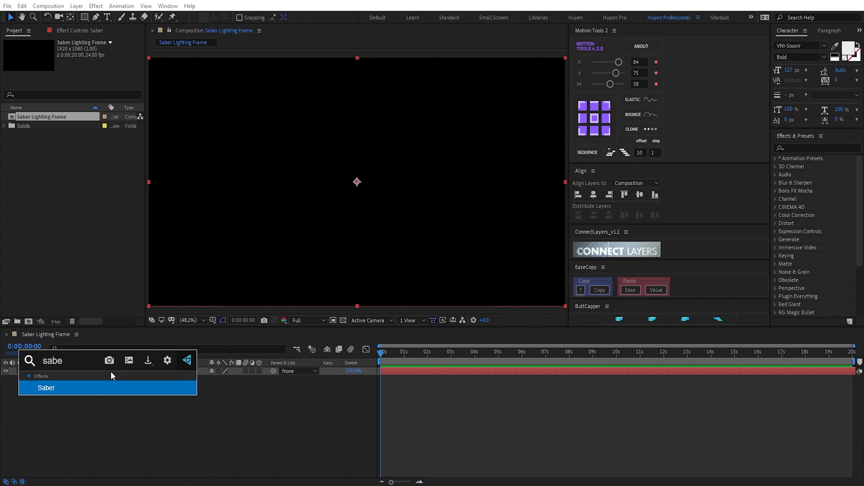
pyautogui.press('Return')
pyautogui.click(83, 375)
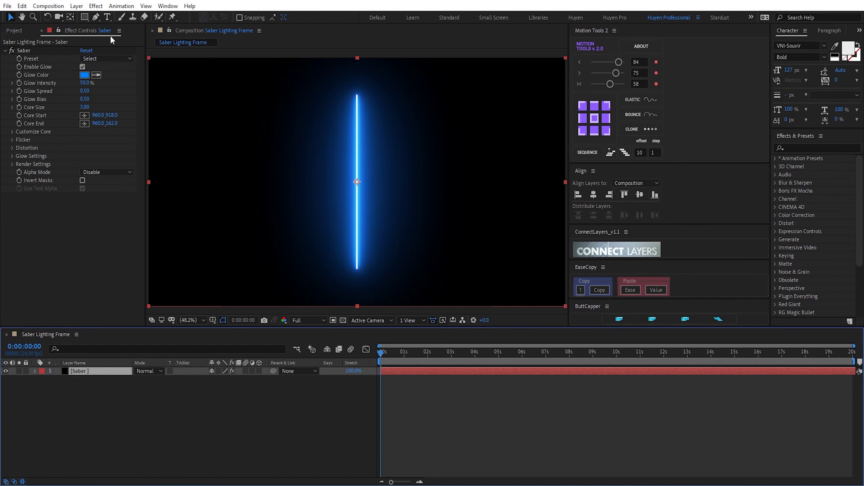
pyautogui.doubleClick(85, 18)
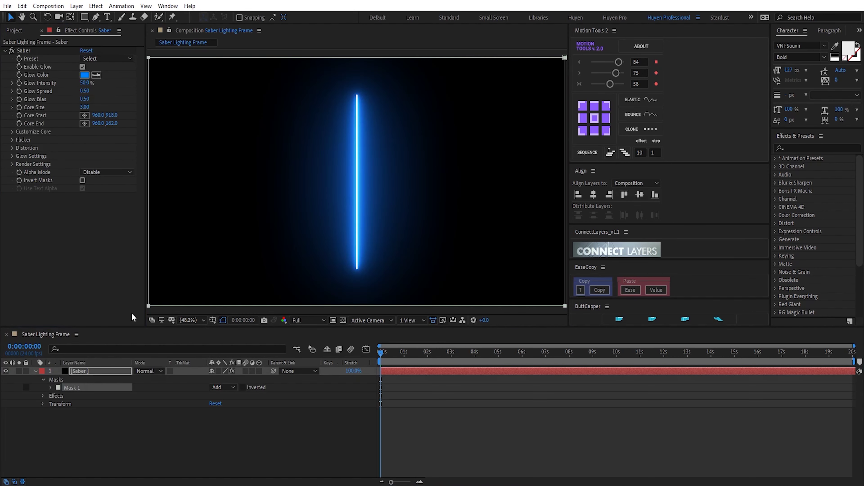
# Scale Mask 1's path inward to an inset frame, then centre the layer horizontally and vertically
pyautogui.click(50, 387)
pyautogui.click(88, 395)
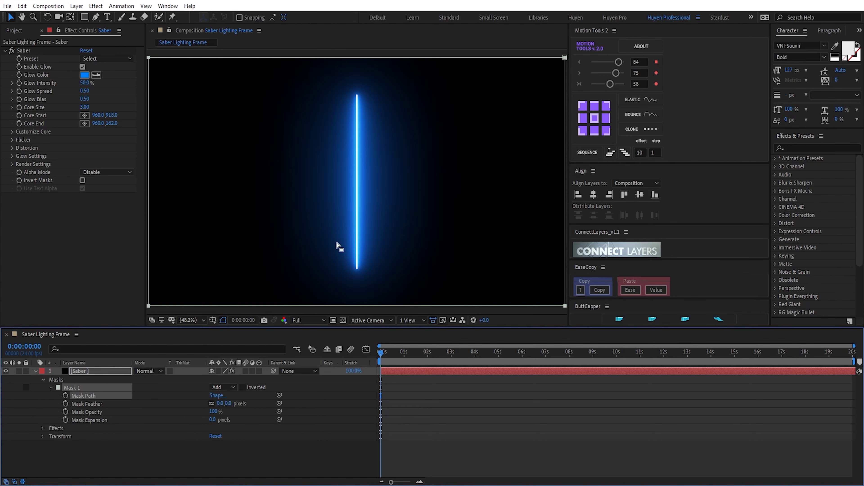
pyautogui.hotkey('ctrl', 't')
pyautogui.moveTo(148, 57); pyautogui.dragTo(169, 83)
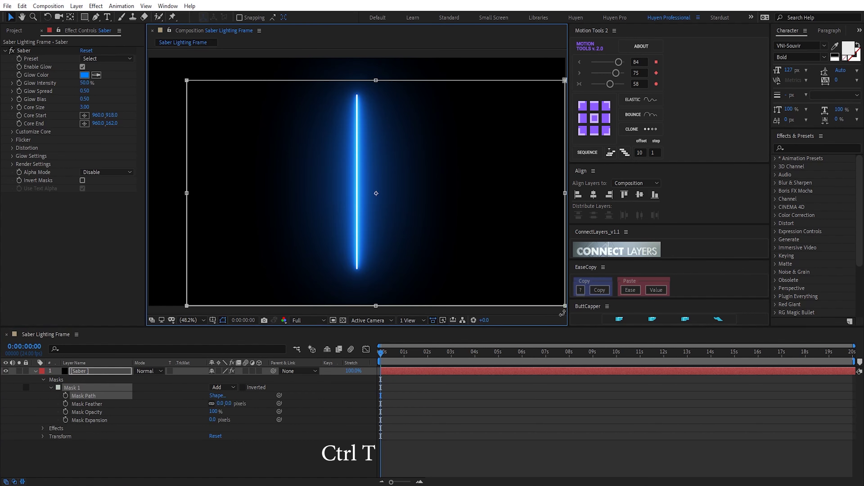
pyautogui.moveTo(559, 298); pyautogui.dragTo(559, 290)
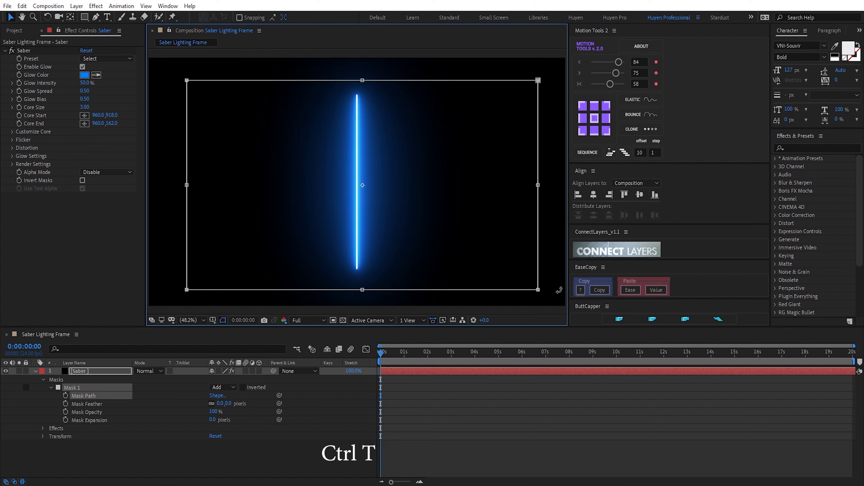
pyautogui.moveTo(538, 184); pyautogui.dragTo(544, 184)
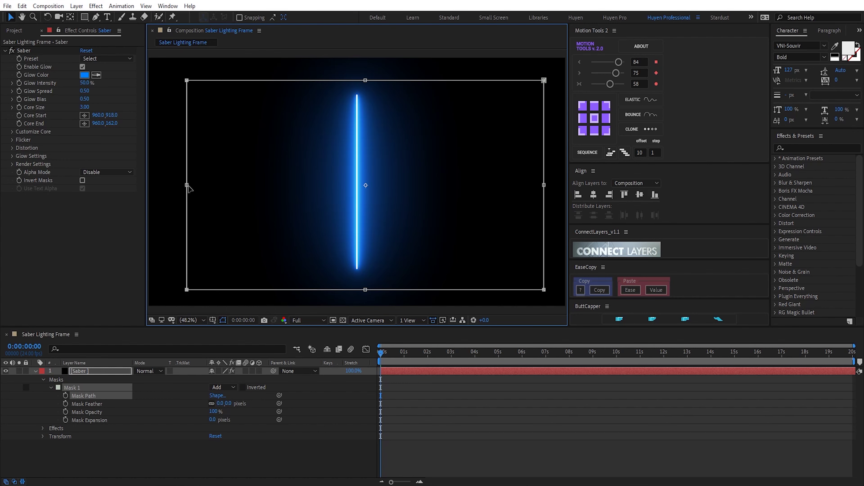
pyautogui.moveTo(188, 186); pyautogui.dragTo(179, 187)
pyautogui.click(75, 395)
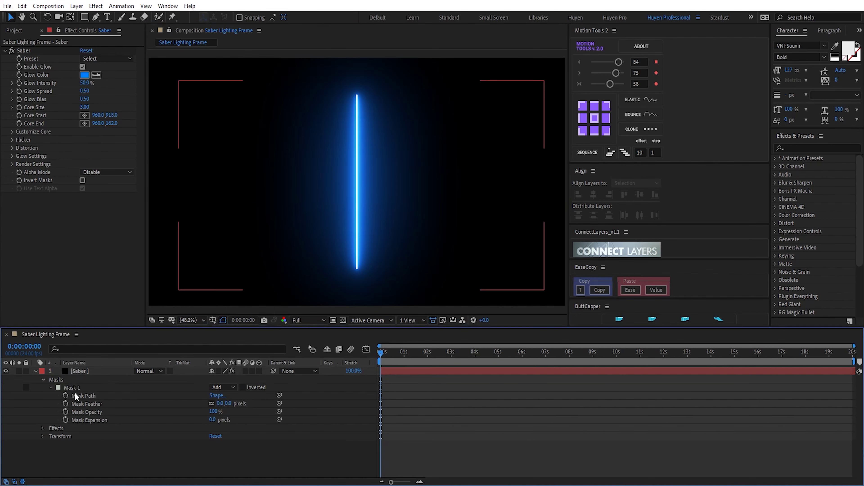
pyautogui.click(593, 195)
pyautogui.click(639, 196)
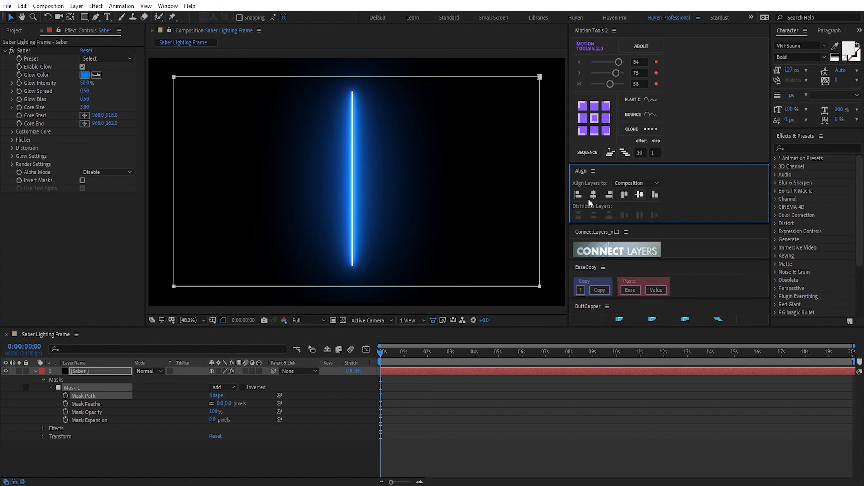
# Set the Saber core type to Layer Masks and apply the Energize preset
pyautogui.click(12, 132)
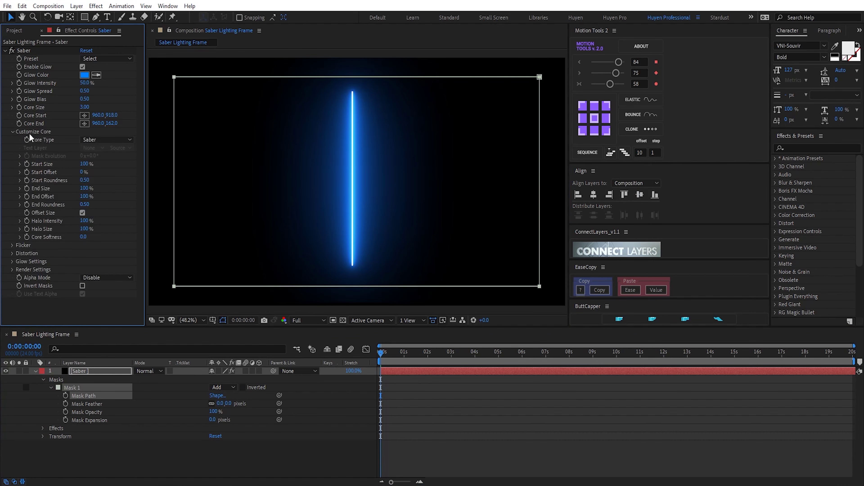
pyautogui.click(107, 139)
pyautogui.click(110, 160)
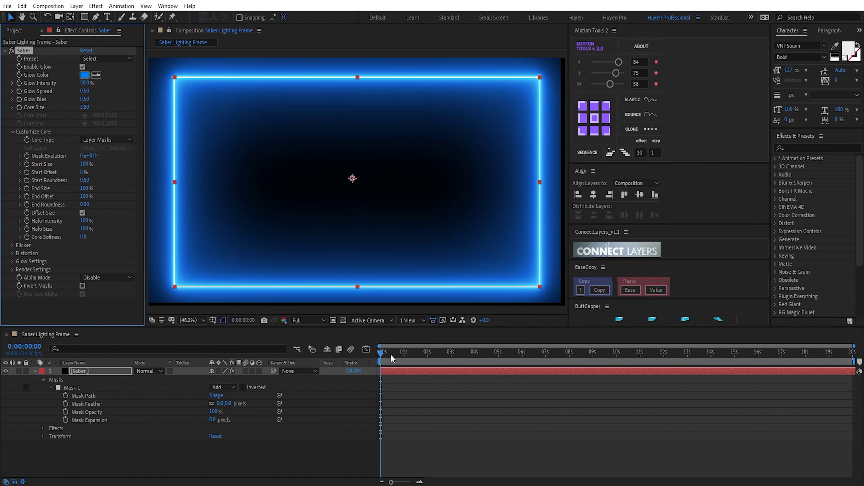
pyautogui.moveTo(392, 358); pyautogui.dragTo(525, 384)
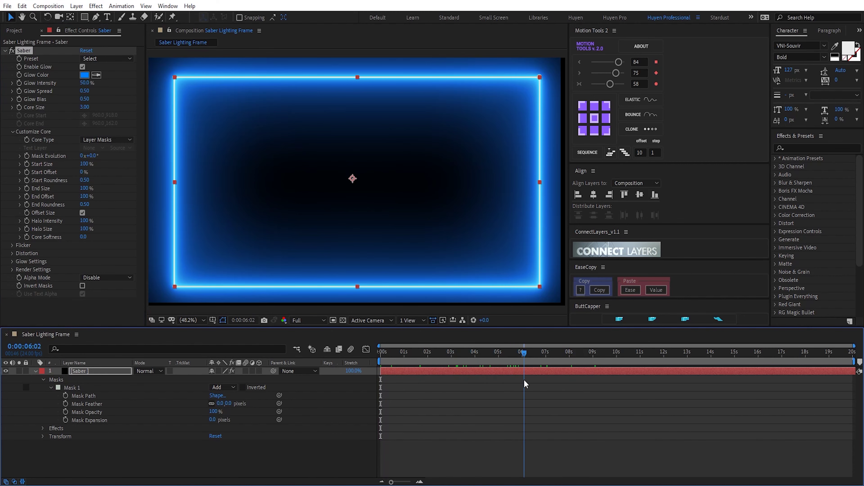
pyautogui.click(104, 59)
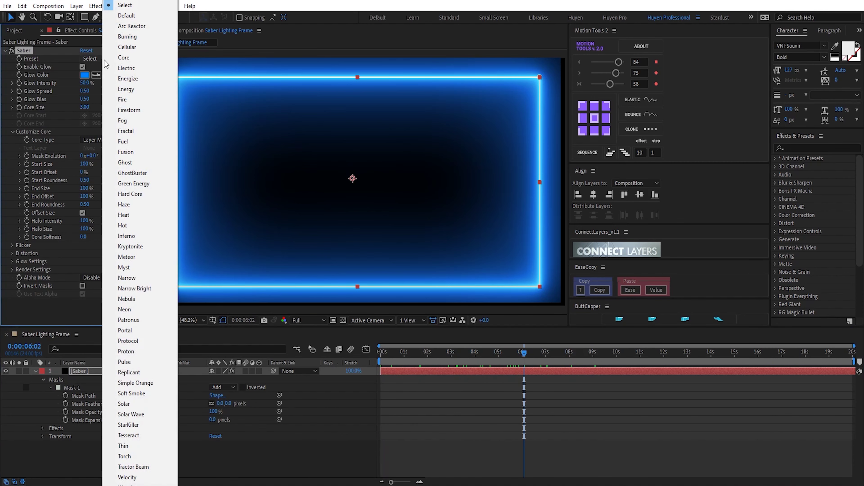
pyautogui.click(125, 78)
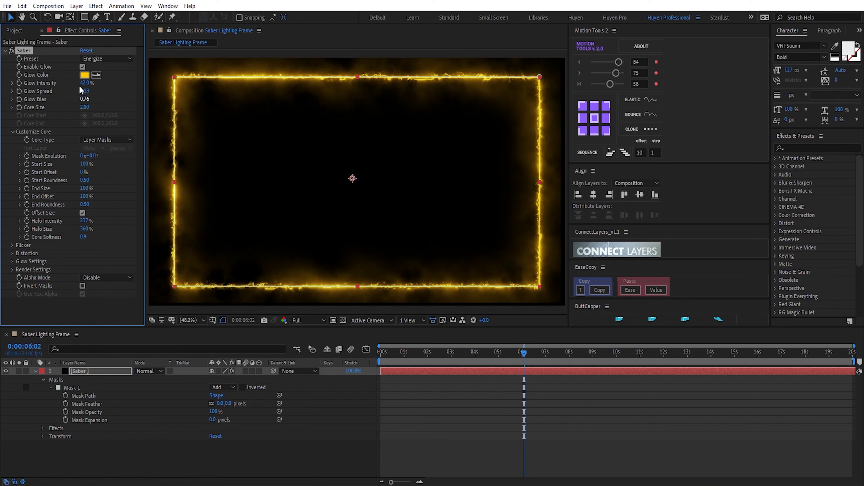
# Change the Saber glow colour to green
pyautogui.click(85, 75)
pyautogui.moveTo(723, 233); pyautogui.dragTo(723, 211)
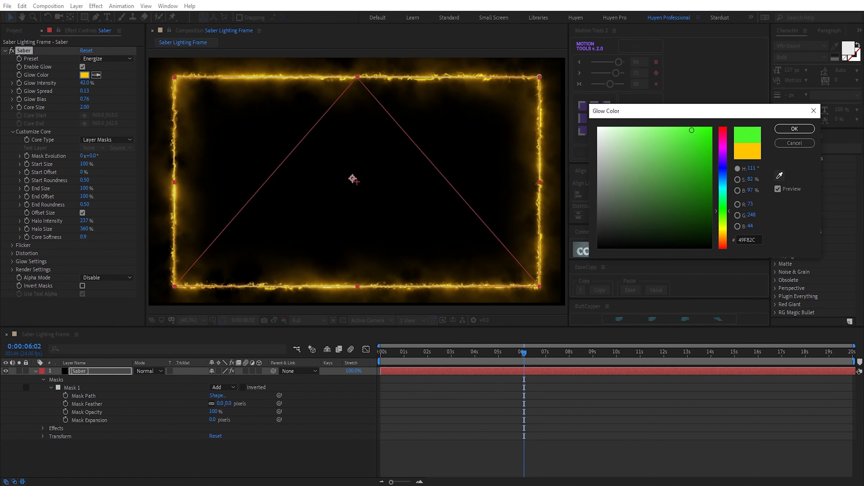
pyautogui.moveTo(691, 130); pyautogui.dragTo(701, 129)
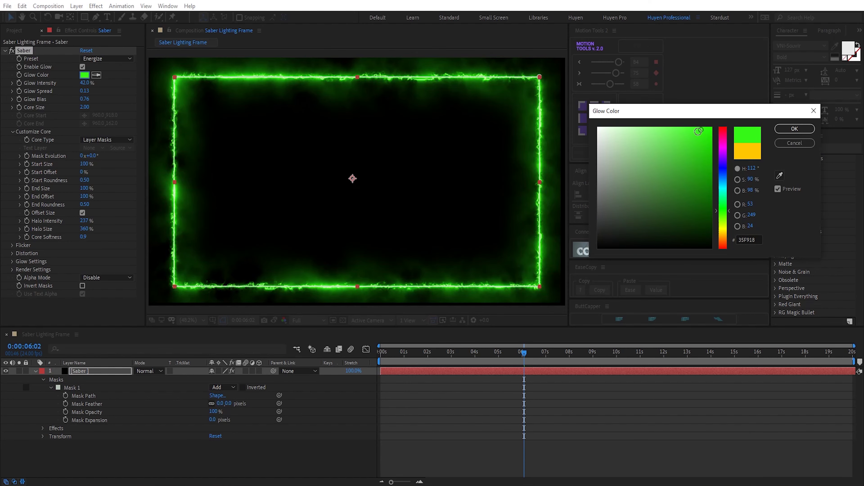
pyautogui.click(790, 129)
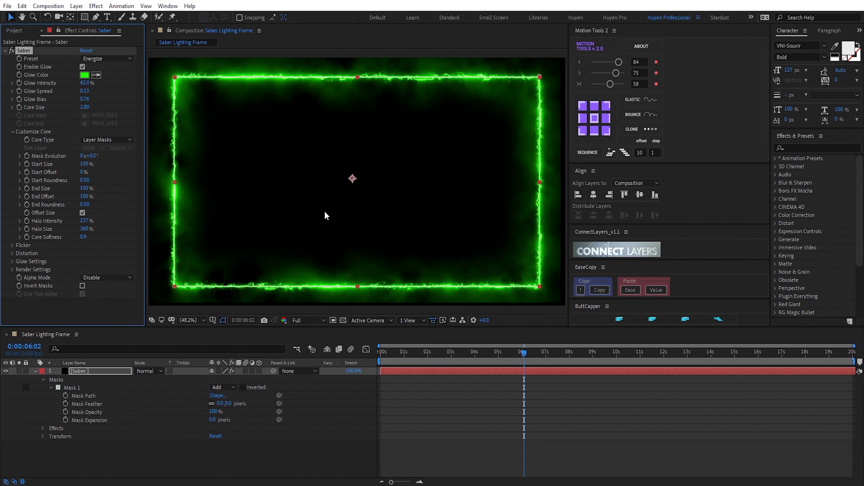
# Set Start Offset 50%, End Offset 0%, End Roundness 0.50 and Start Roundness 2.00
pyautogui.moveTo(88, 172); pyautogui.dragTo(84, 177)
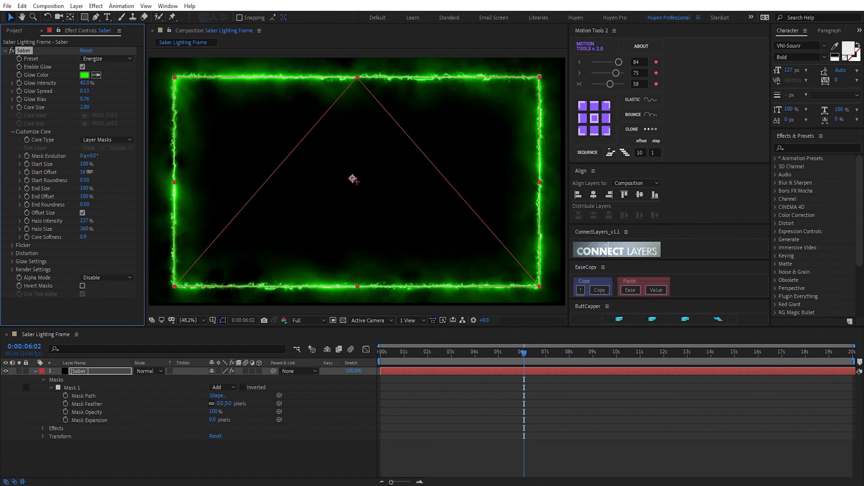
pyautogui.click(84, 173)
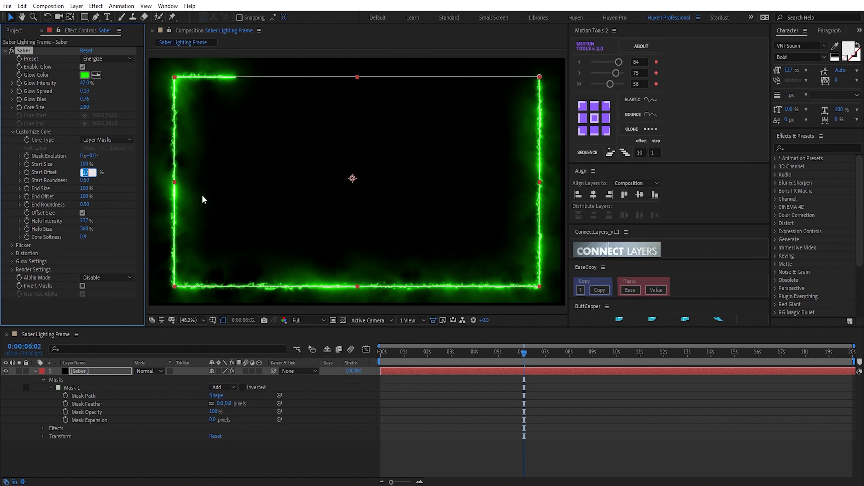
pyautogui.write('50')
pyautogui.press('Return')
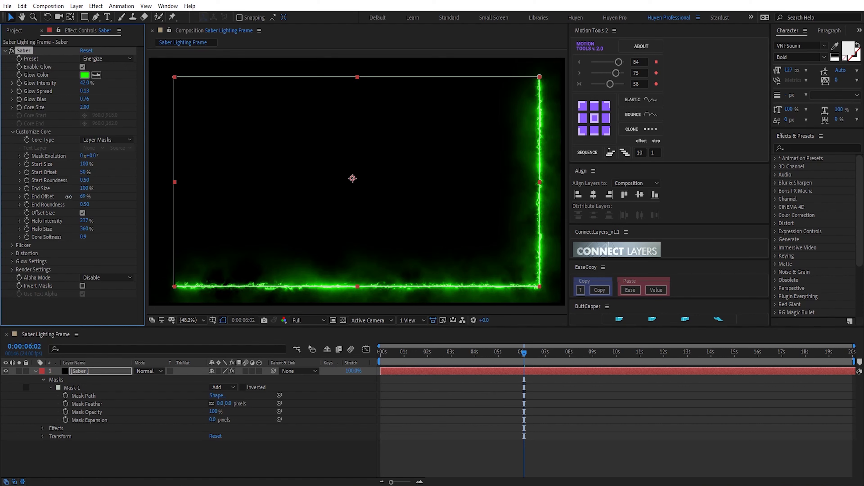
pyautogui.moveTo(68, 196); pyautogui.dragTo(83, 197)
pyautogui.click(87, 197)
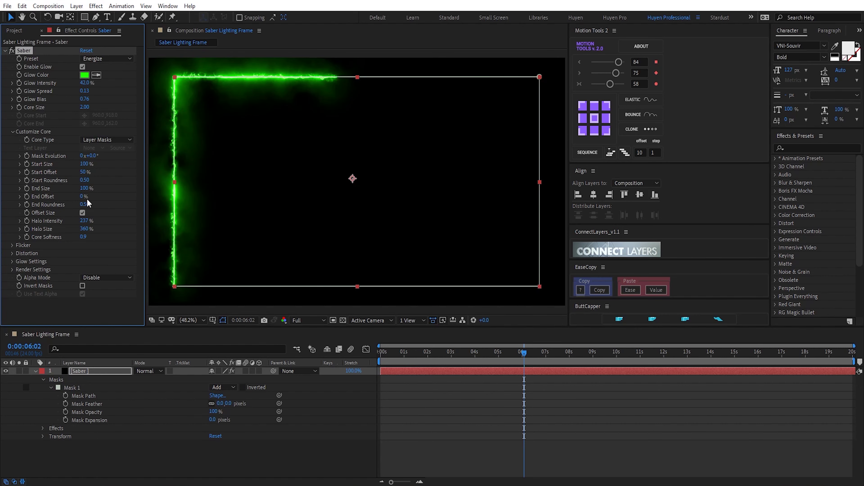
pyautogui.click(85, 204)
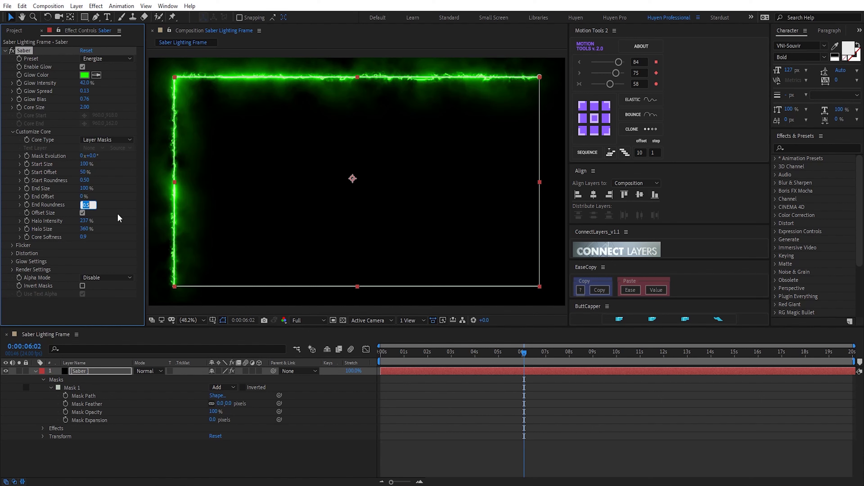
pyautogui.click(86, 180)
pyautogui.write('2')
pyautogui.click(13, 254)
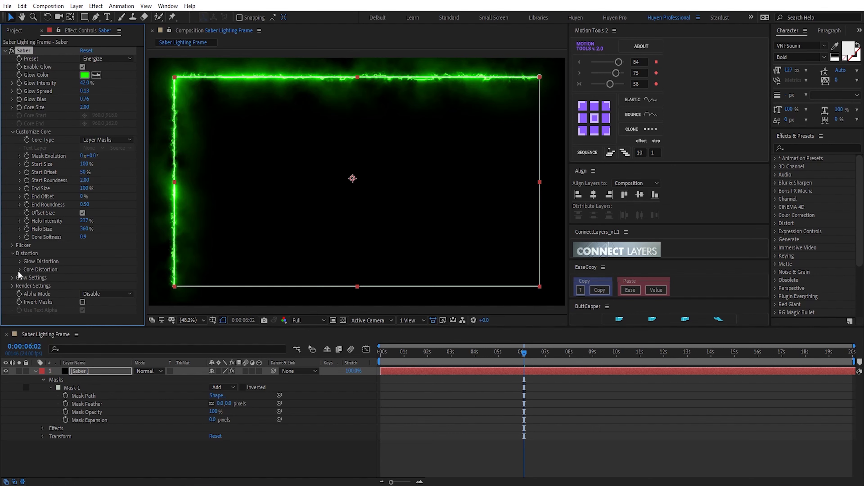
# Leave Core Distortion at 19.9 and lower the Glow Distortion amount to 93.0
pyautogui.click(19, 269)
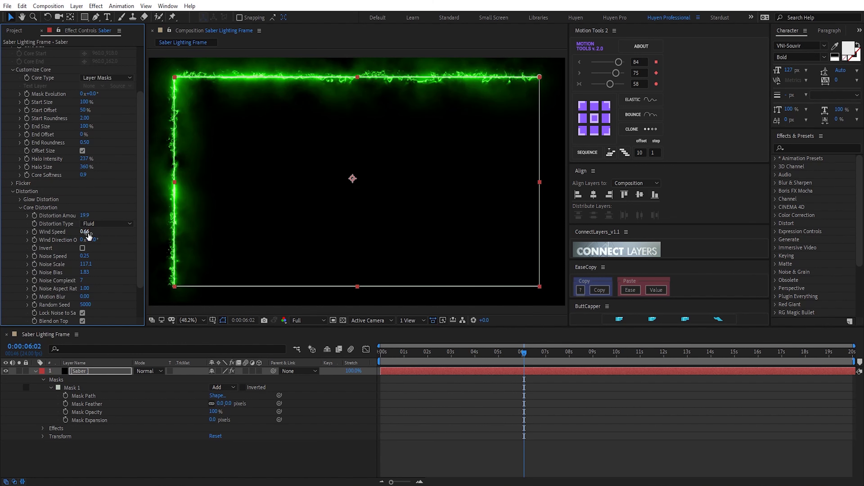
pyautogui.click(454, 352)
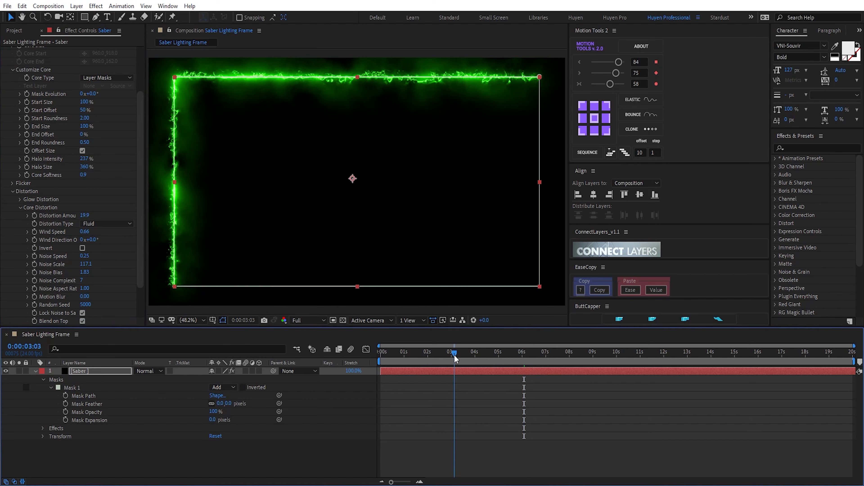
pyautogui.click(20, 207)
pyautogui.click(20, 261)
pyautogui.scroll(-2, 31, 266)
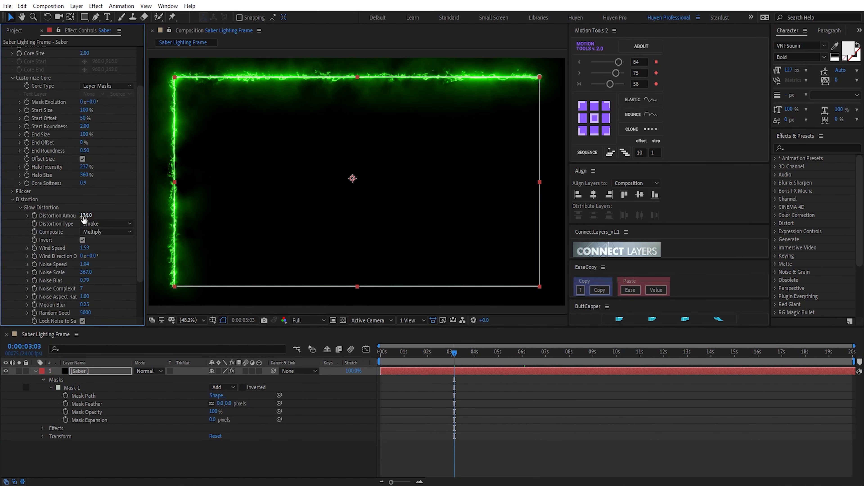
pyautogui.moveTo(85, 215); pyautogui.dragTo(74, 217)
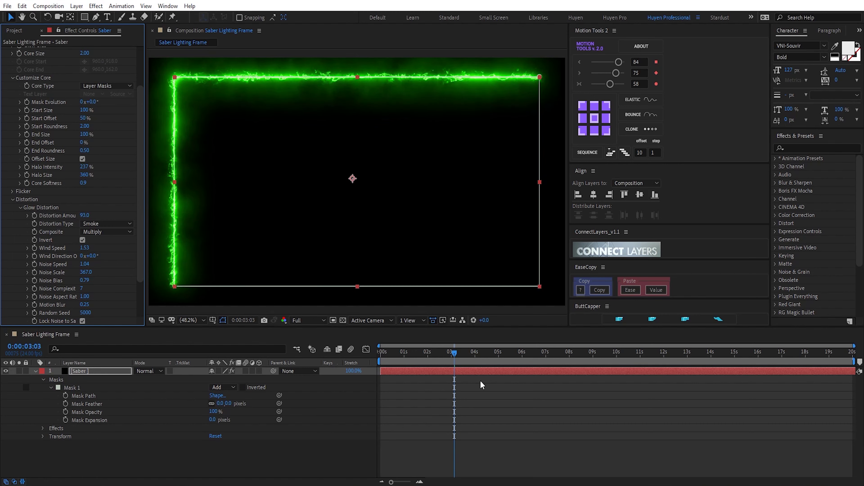
pyautogui.click(35, 371)
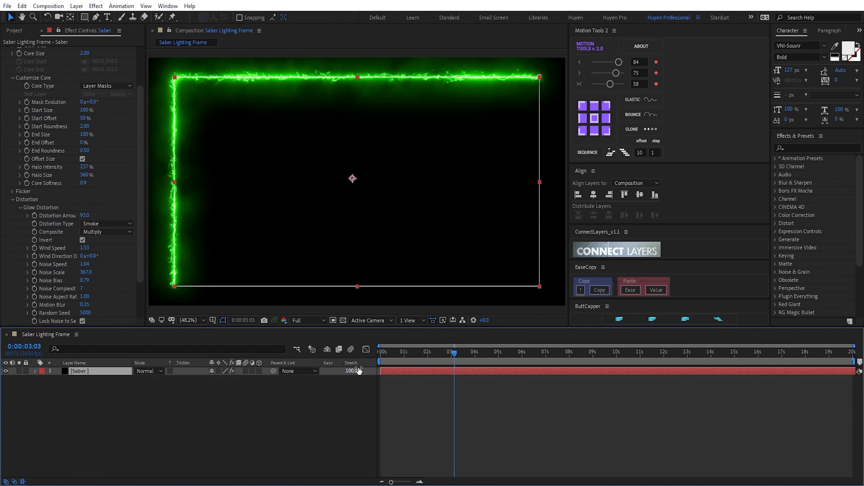
# Keyframe Mask Evolution from 0 at the start to -5 revolutions at the end, then preview
pyautogui.click(378, 351)
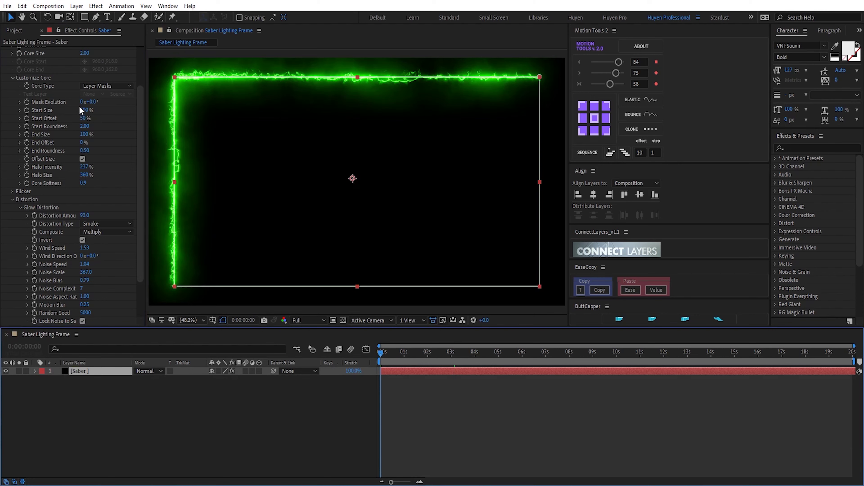
pyautogui.click(27, 102)
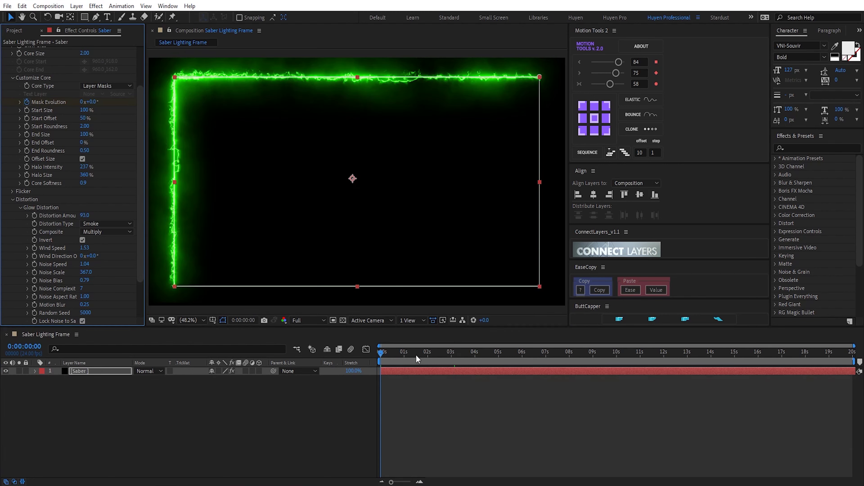
pyautogui.moveTo(418, 360); pyautogui.dragTo(852, 358)
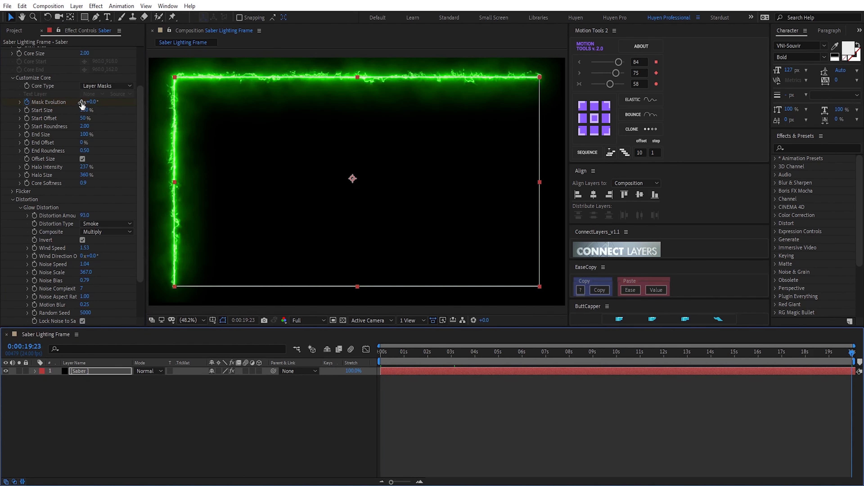
pyautogui.click(83, 101)
pyautogui.write('-5')
pyautogui.press('Return')
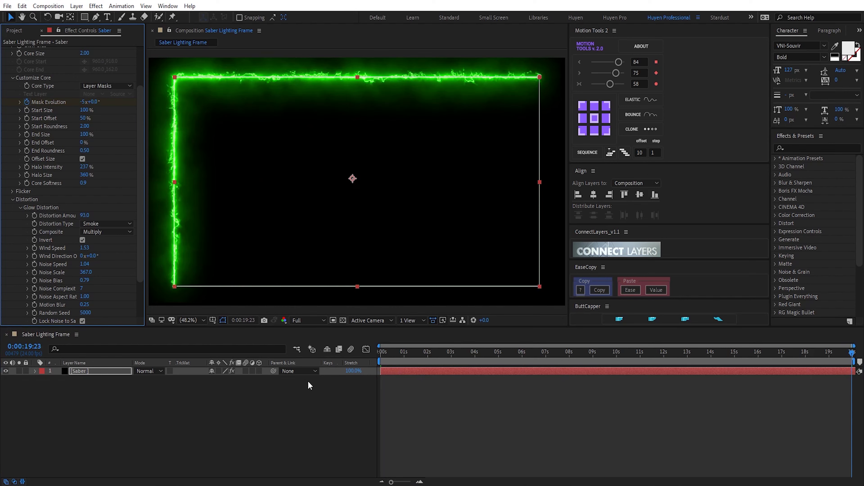
pyautogui.click(119, 372)
pyautogui.press('Home')
pyautogui.press('u')
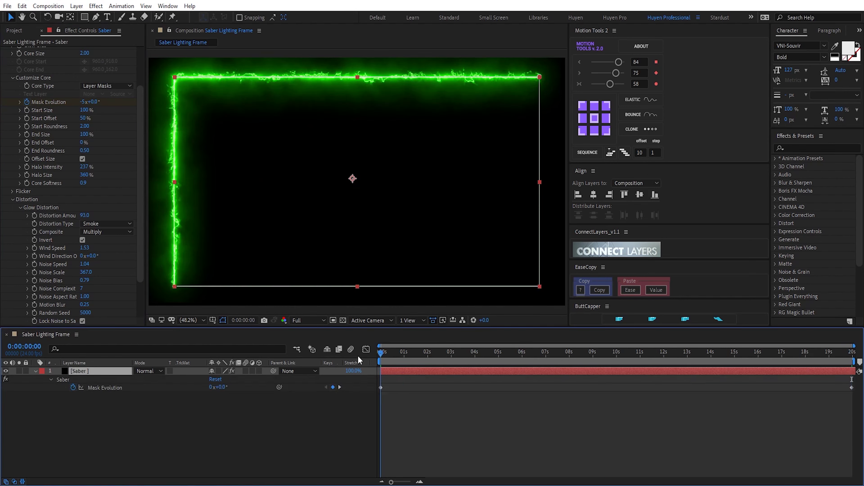
pyautogui.press('space')
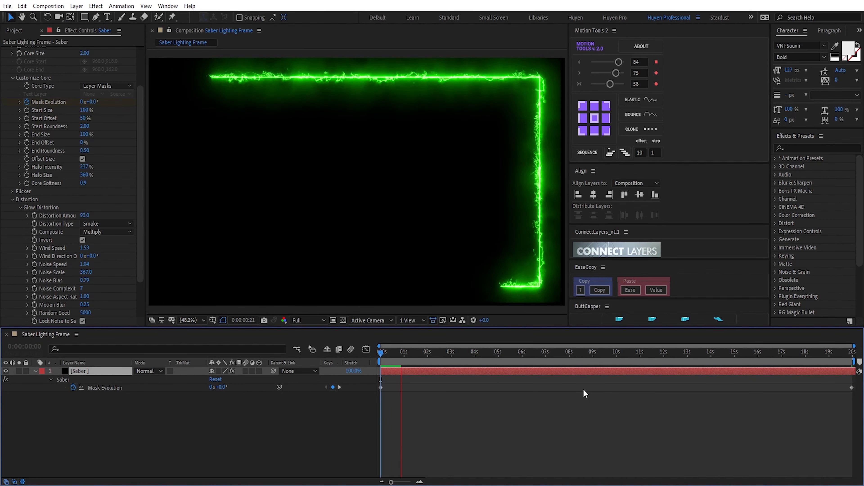
pyautogui.press('space')
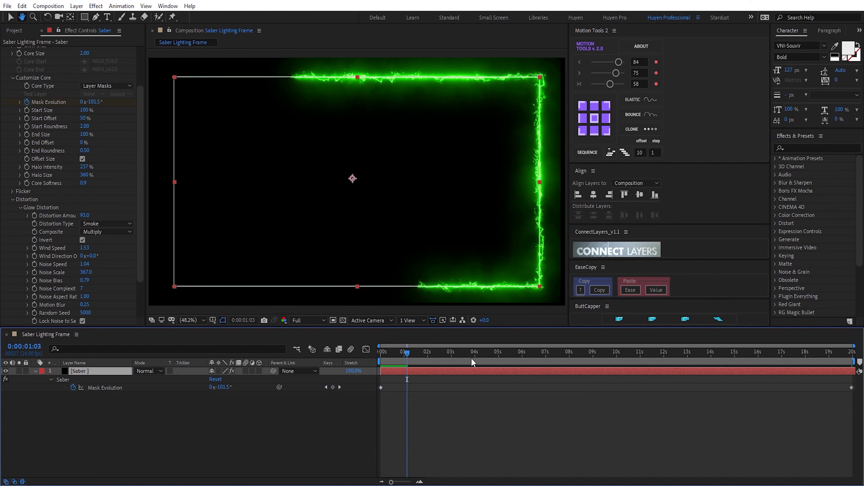
# Set End Size to 10% and Start Size to 200%, then preview from the start
pyautogui.moveTo(84, 134); pyautogui.dragTo(19, 134)
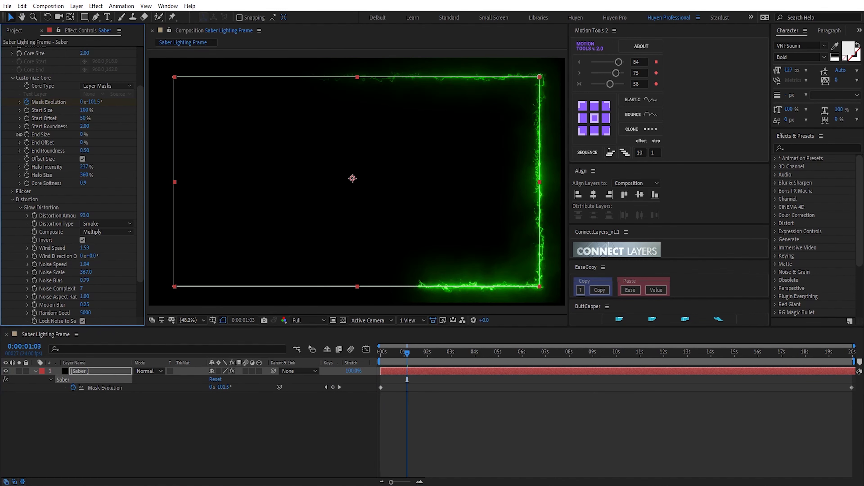
pyautogui.click(83, 134)
pyautogui.press('Home')
pyautogui.press('space')
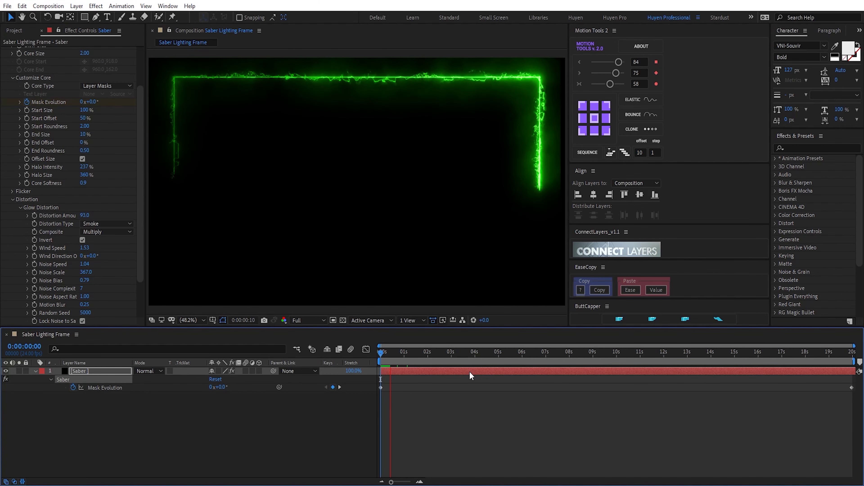
pyautogui.click(84, 110)
pyautogui.write('200')
pyautogui.press('Return')
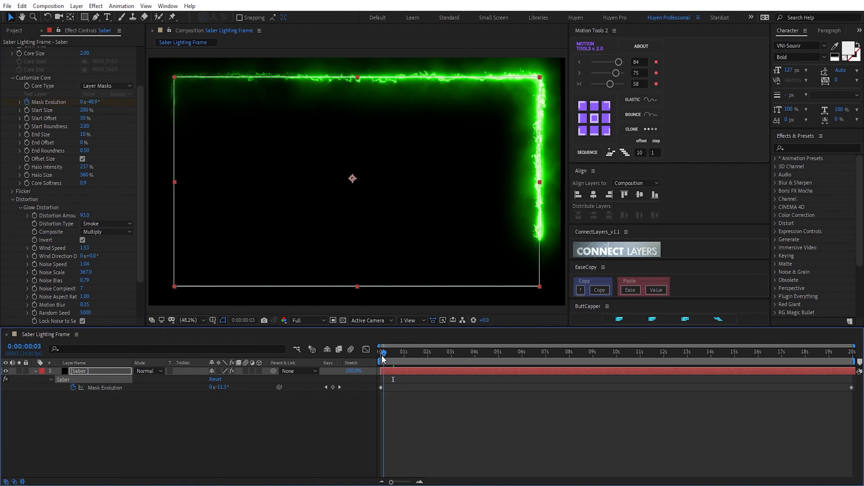
pyautogui.moveTo(398, 354); pyautogui.dragTo(381, 354)
pyautogui.press('space')
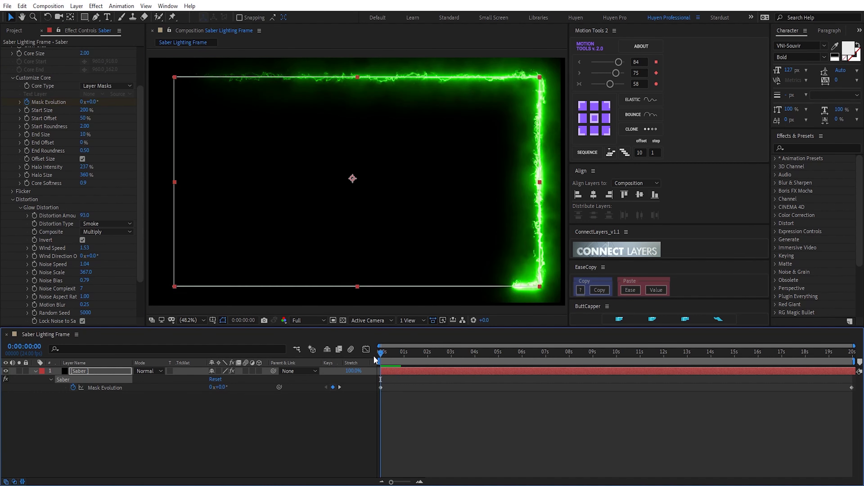
# Duplicate the Saber layer, naming the top copy Saber Orange and the second Saber Green
pyautogui.press('space')
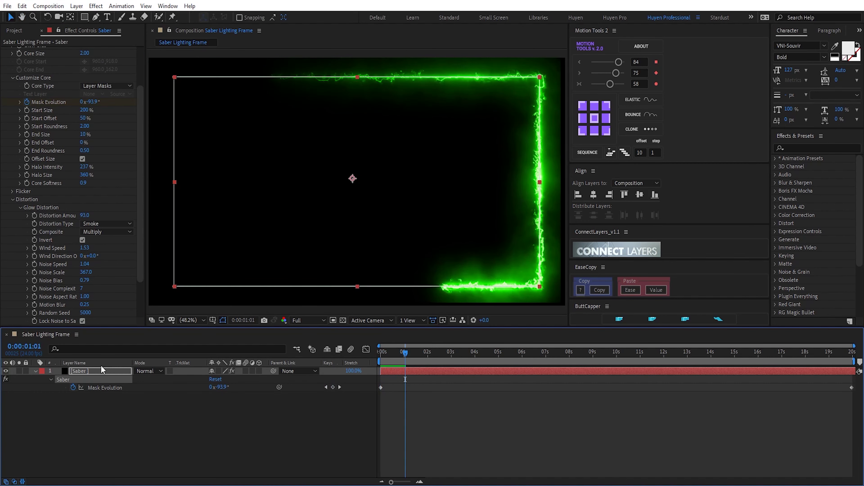
pyautogui.click(102, 371)
pyautogui.hotkey('ctrl', 'd')
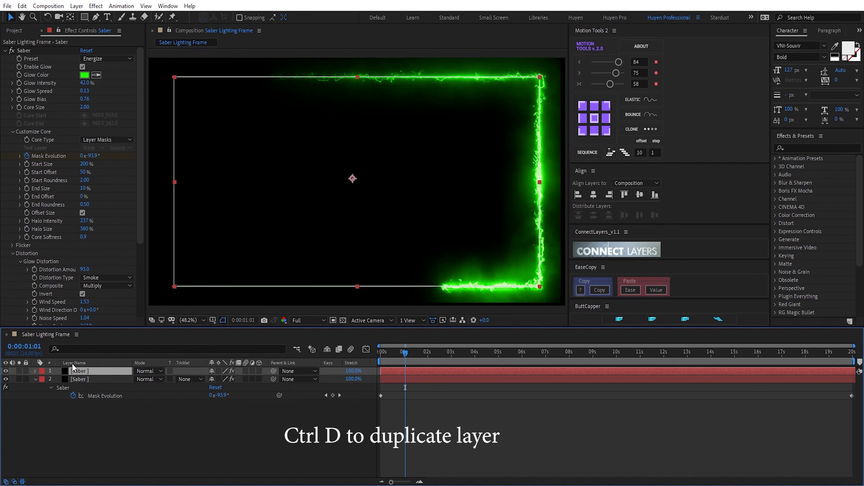
pyautogui.click(76, 363)
pyautogui.press('Return')
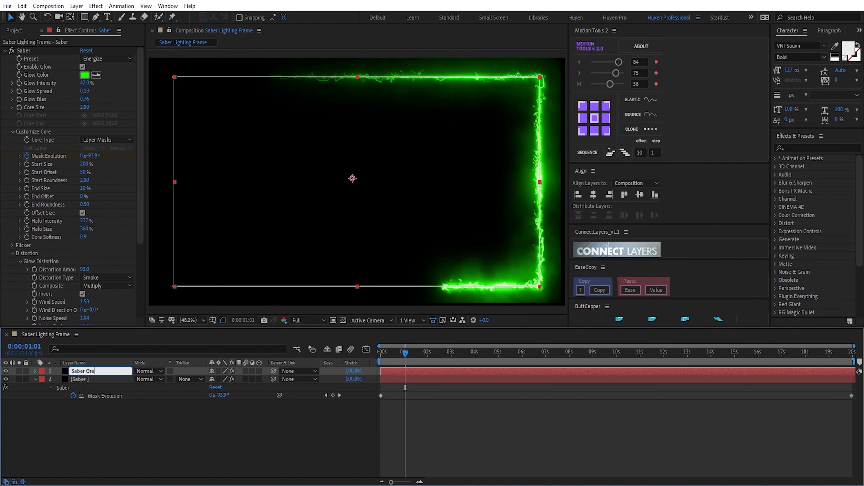
pyautogui.press('Return')
pyautogui.hotkey('ctrl', 'Down')
pyautogui.press('Return')
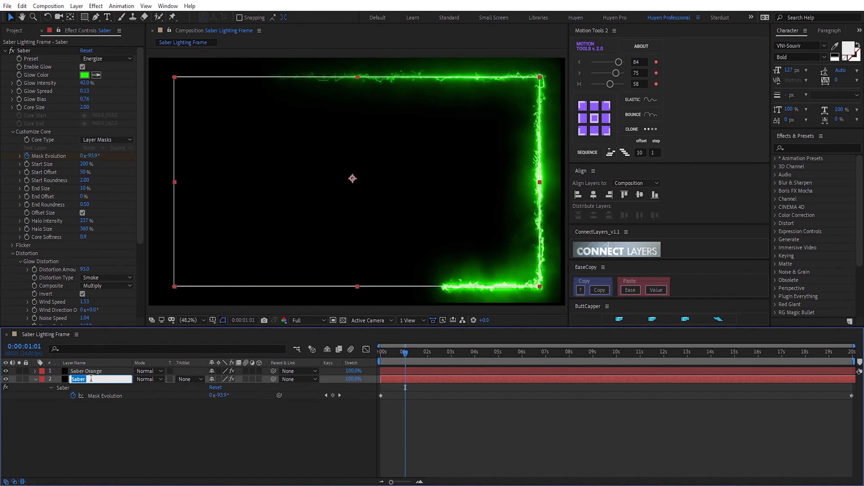
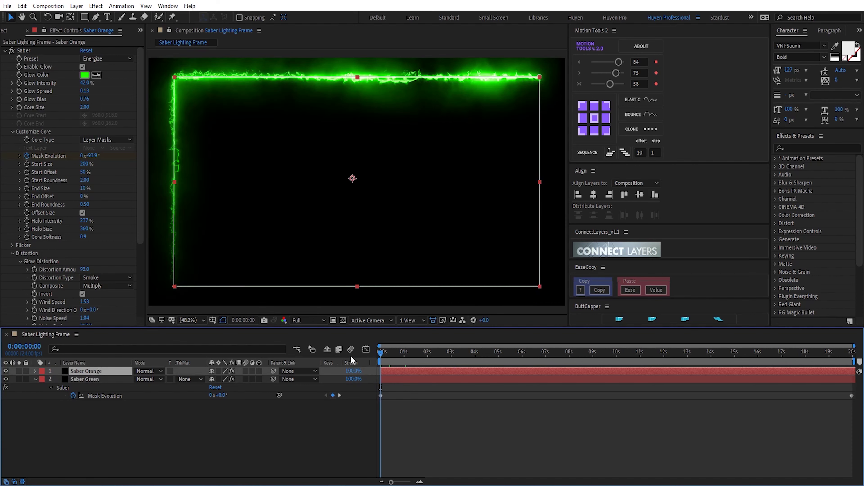
# Set Saber Orange's Mask Evolution to 0x+180° at the first frame
pyautogui.click(89, 156)
pyautogui.write('18')
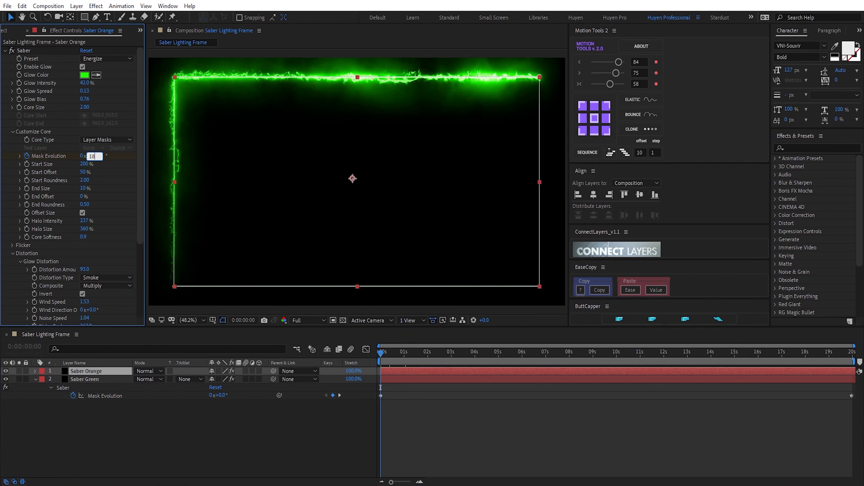
pyautogui.write('0')
pyautogui.press('Return')
# Blend Saber Orange in Screen mode and set its glow colour to FE2E00
pyautogui.click(149, 371)
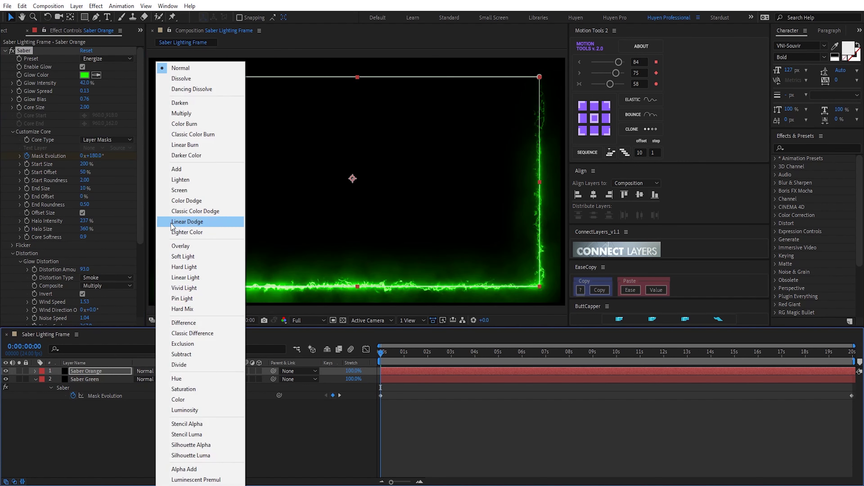
pyautogui.click(179, 190)
pyautogui.click(84, 75)
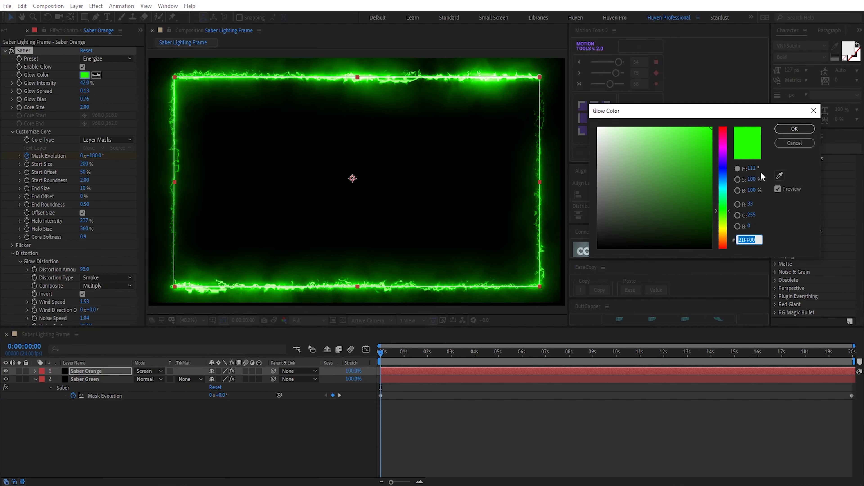
pyautogui.write('FE2E00')
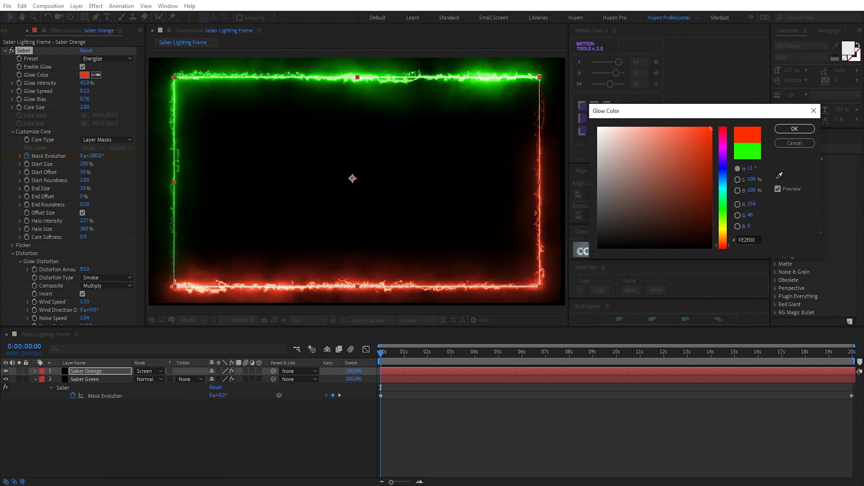
pyautogui.click(791, 131)
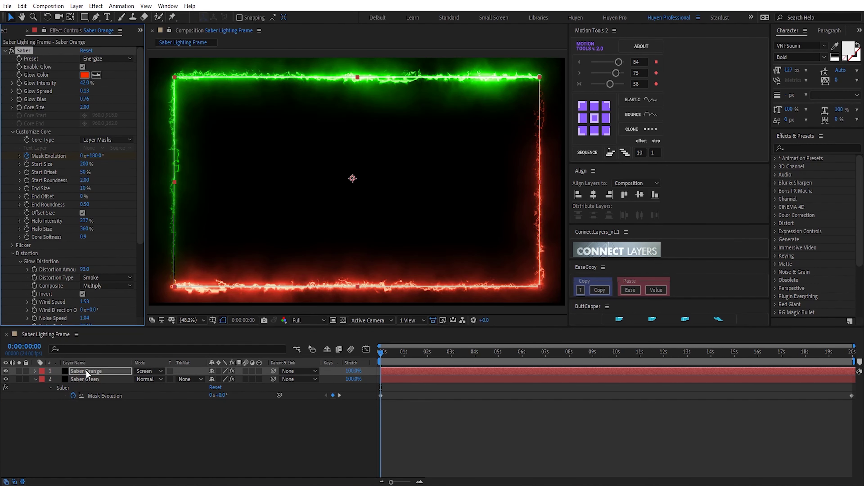
# Key Mask Evolution at -4x-180° on the last frame, then return to the start
pyautogui.press('u')
pyautogui.press('End')
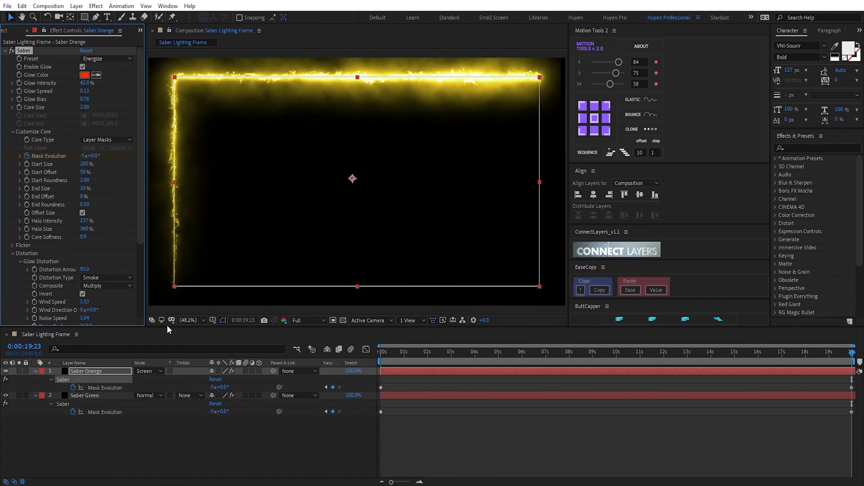
pyautogui.click(92, 156)
pyautogui.write('0')
pyautogui.press('Return')
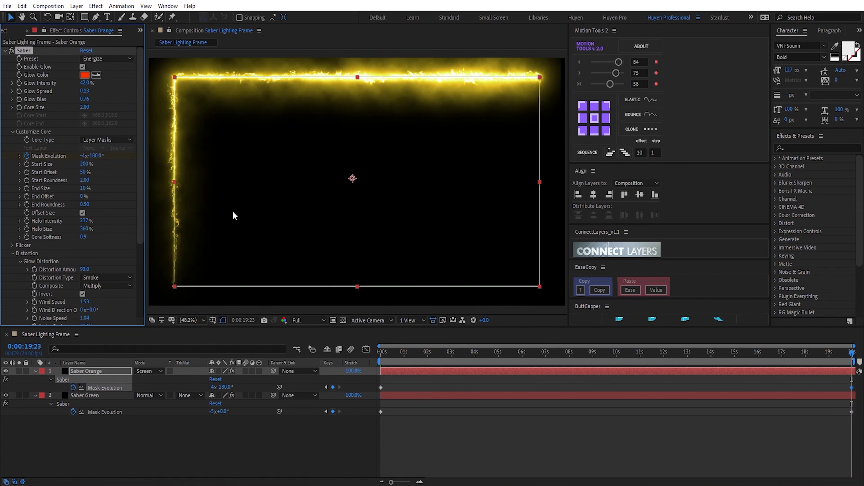
pyautogui.press('Home')
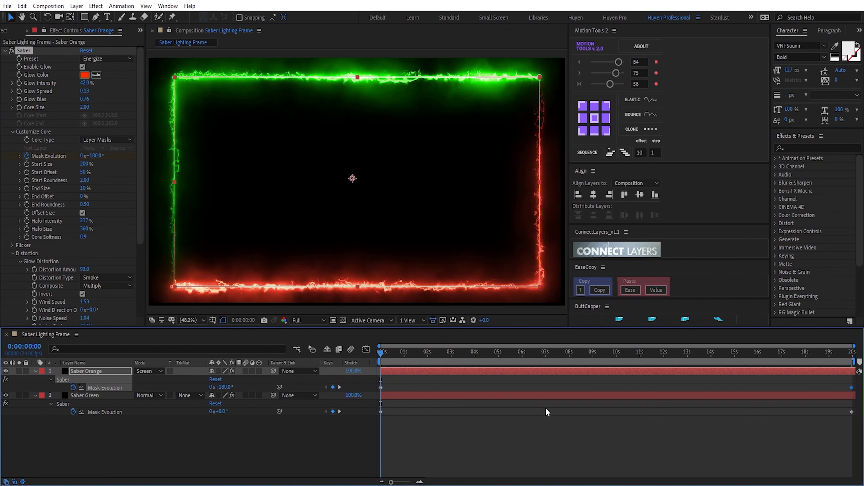
pyautogui.press('space')
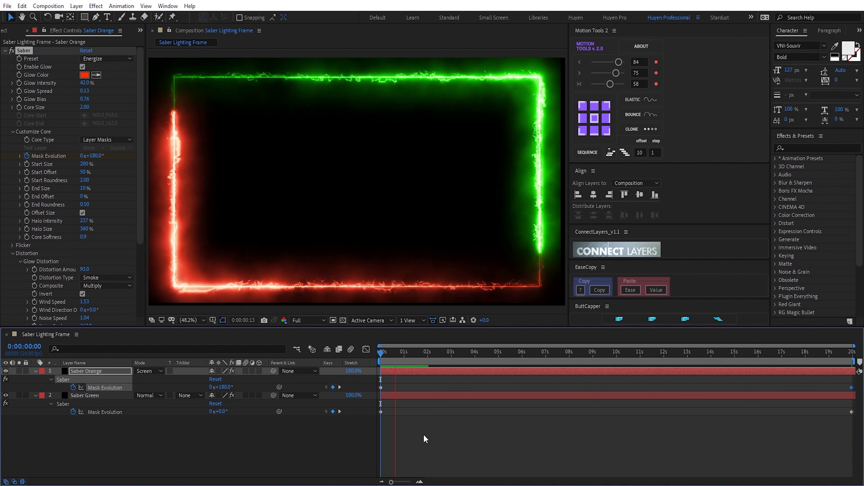
pyautogui.press('space')
pyautogui.press('u')
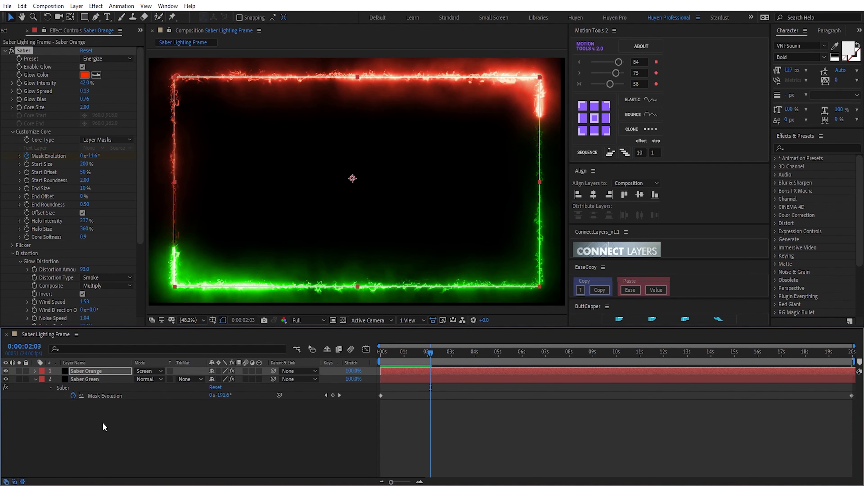
pyautogui.hotkey('ctrl', 'shift', 'a')
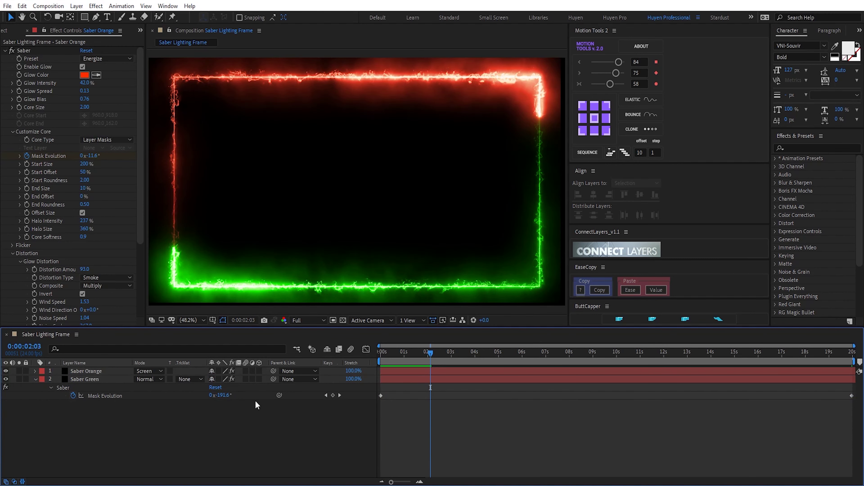
pyautogui.click(105, 371)
# Duplicate Saber Orange, name the copy Saber Blue, and delete its rectangular mask
pyautogui.hotkey('ctrl', 'd')
pyautogui.press('Return')
pyautogui.write('Saber Blue')
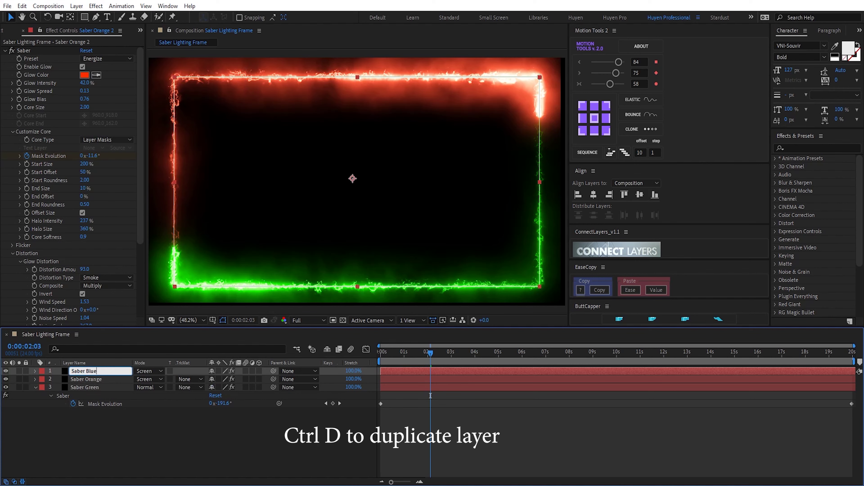
pyautogui.press('Return')
pyautogui.click(34, 371)
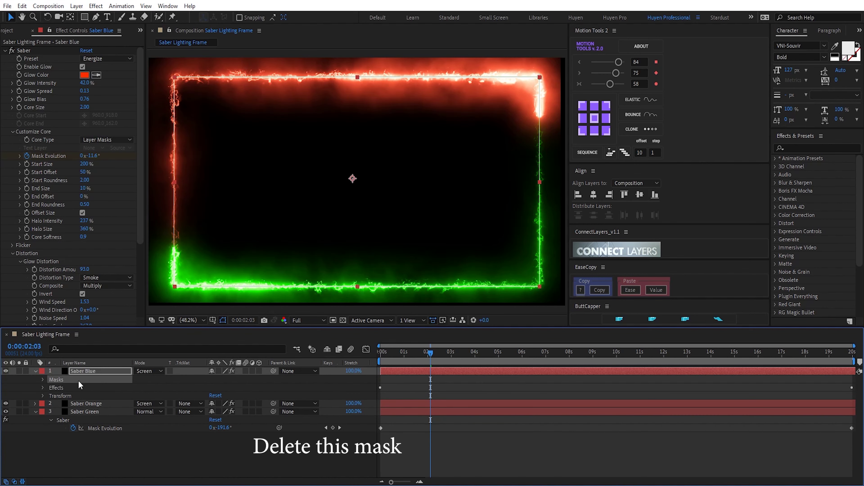
pyautogui.press('Delete')
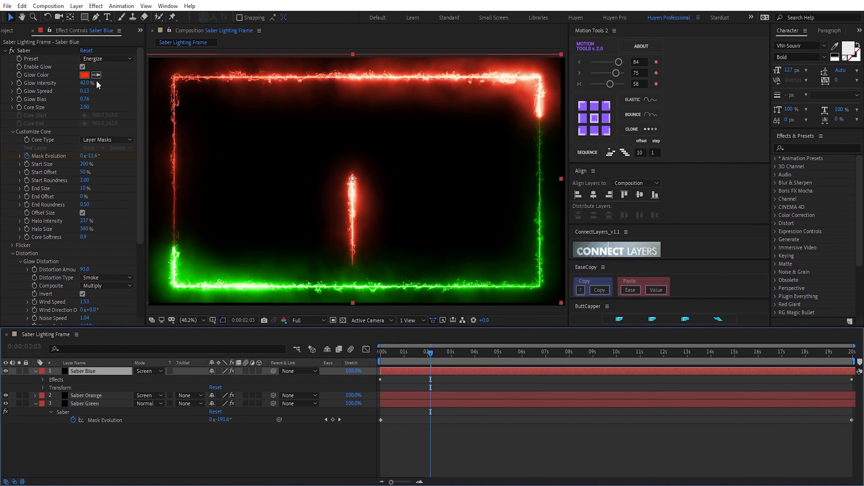
# Add a full-layer ellipse mask to Saber Blue and shrink its Mask Path by the corners
pyautogui.moveTo(84, 17); pyautogui.dragTo(106, 38)
pyautogui.doubleClick(84, 17)
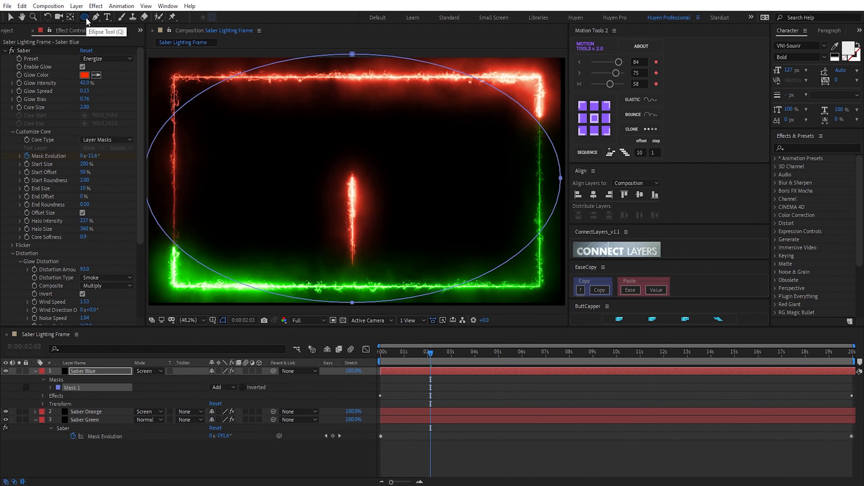
pyautogui.click(51, 387)
pyautogui.click(92, 395)
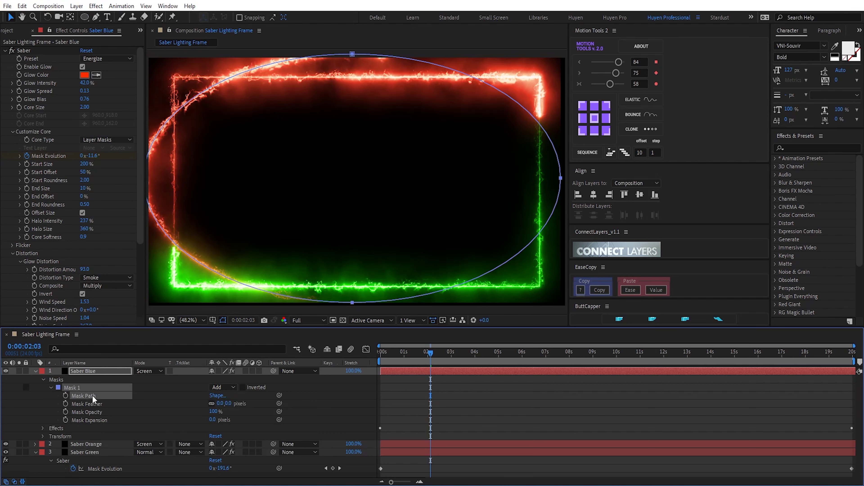
pyautogui.scroll(-2, 228, 95)
pyautogui.moveTo(246, 116); pyautogui.dragTo(267, 128)
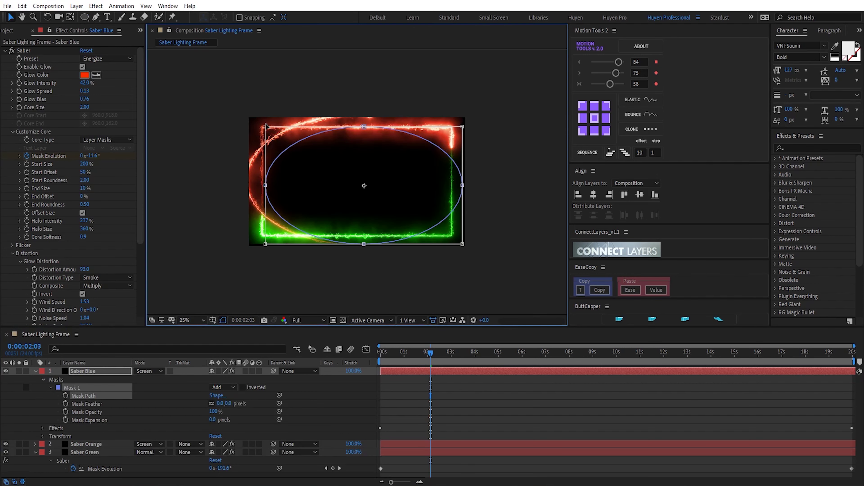
pyautogui.moveTo(462, 244); pyautogui.dragTo(444, 233)
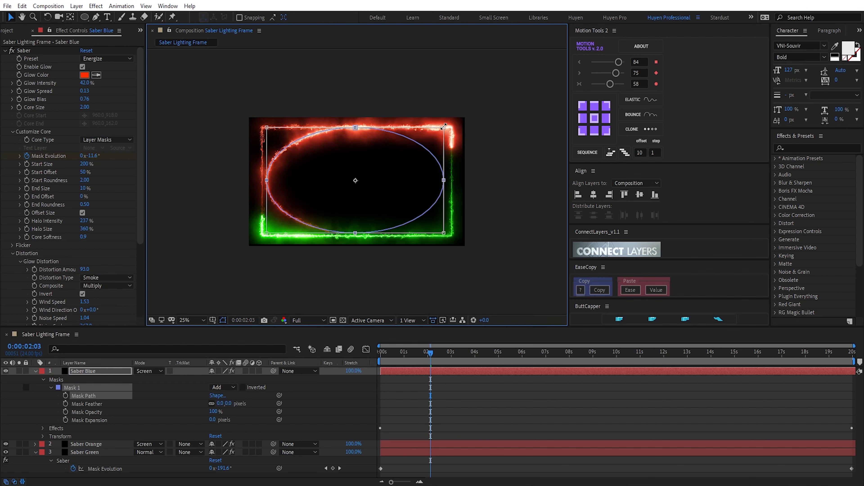
pyautogui.moveTo(443, 128); pyautogui.dragTo(434, 133)
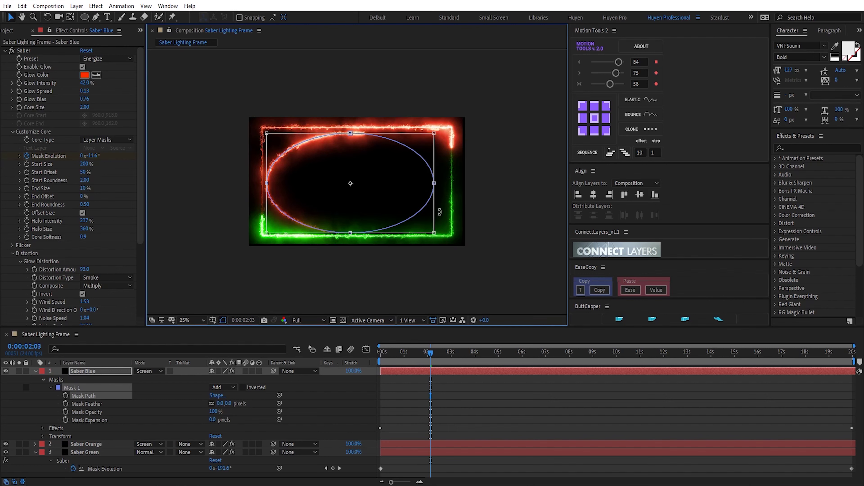
pyautogui.press('Return')
# Centre the ellipse mask horizontally and vertically, then return to the first frame
pyautogui.click(593, 194)
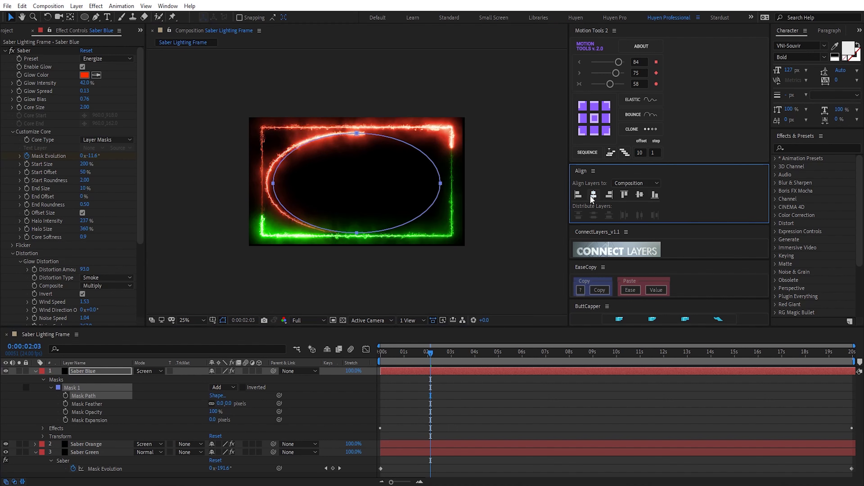
pyautogui.click(641, 196)
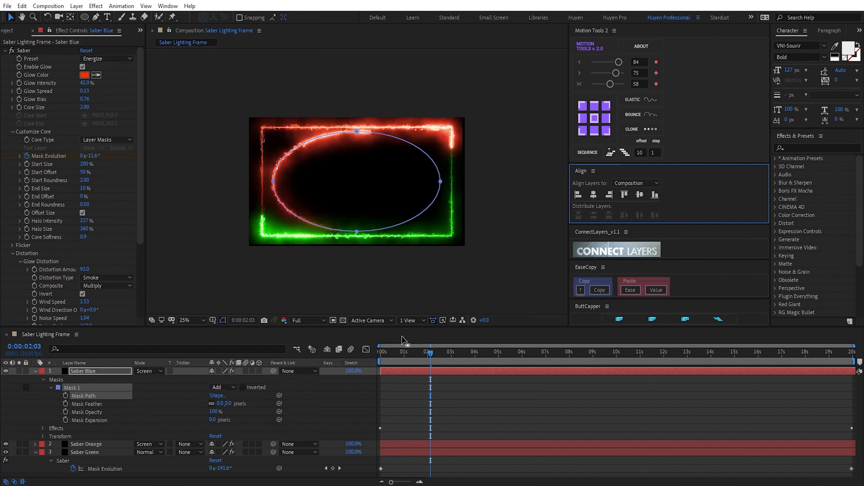
pyautogui.click(379, 354)
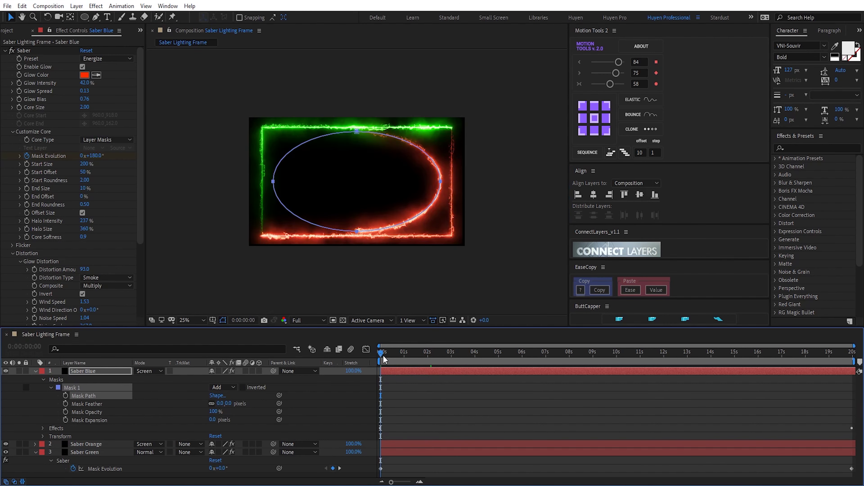
# Give Saber Blue the Core preset with a cyan 02F6E8 glow and preview the animation
pyautogui.click(113, 60)
pyautogui.click(124, 63)
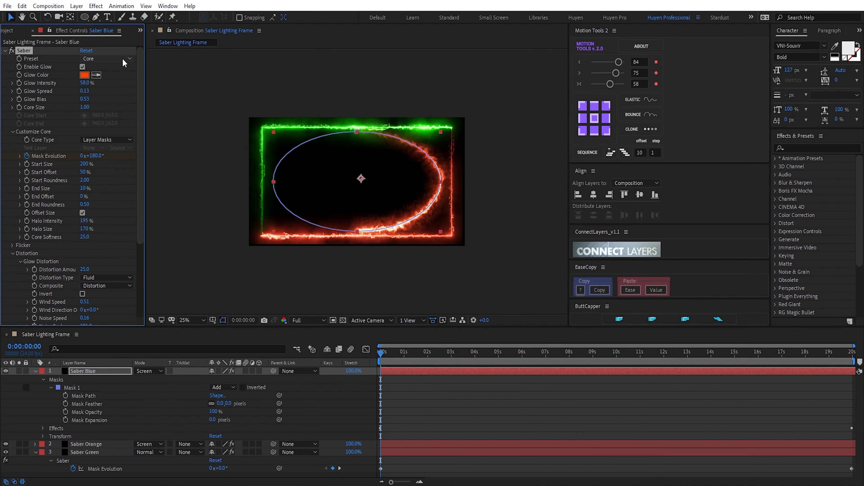
pyautogui.click(84, 74)
pyautogui.moveTo(723, 150); pyautogui.dragTo(723, 189)
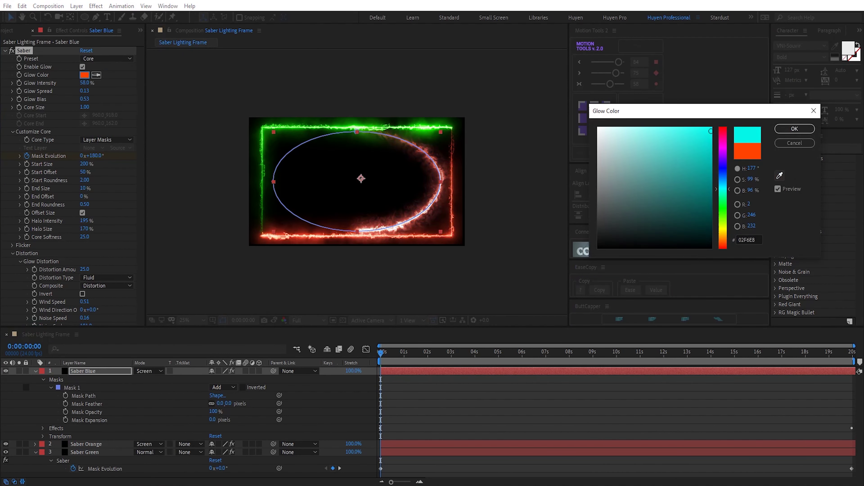
pyautogui.click(794, 129)
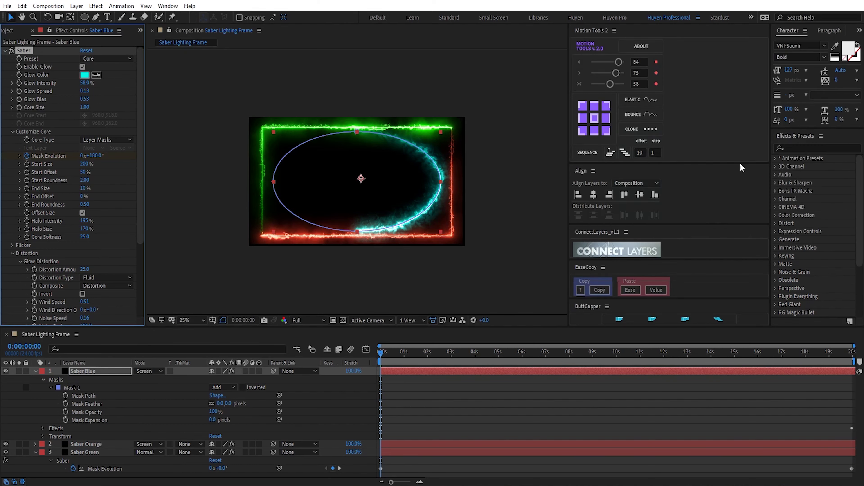
pyautogui.press('space')
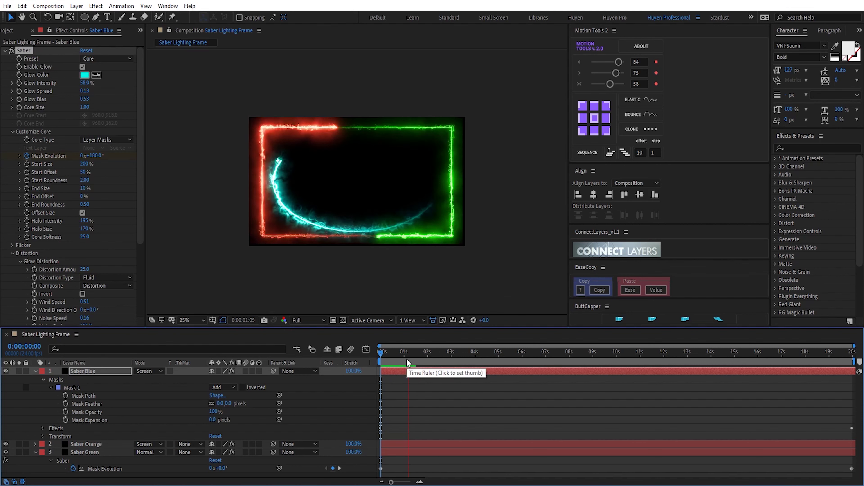
pyautogui.press('space')
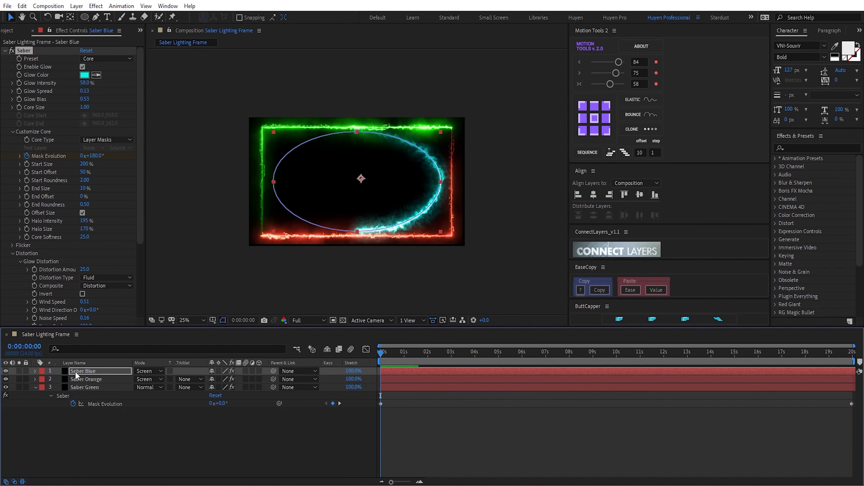
# Duplicate Saber Blue and rename the copy Saber Purple
pyautogui.click(35, 371)
pyautogui.click(81, 372)
pyautogui.hotkey('ctrl', 'd')
pyautogui.press('Return')
pyautogui.press('BackSpace')
pyautogui.press('BackSpace')
pyautogui.press('BackSpace')
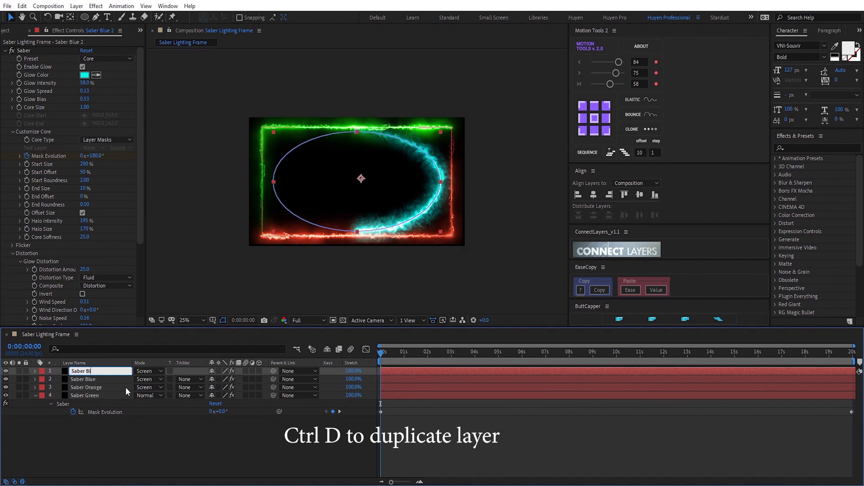
pyautogui.press('BackSpace')
pyautogui.press('BackSpace')
pyautogui.press('BackSpace')
pyautogui.write('Pur')
pyautogui.press('Return')
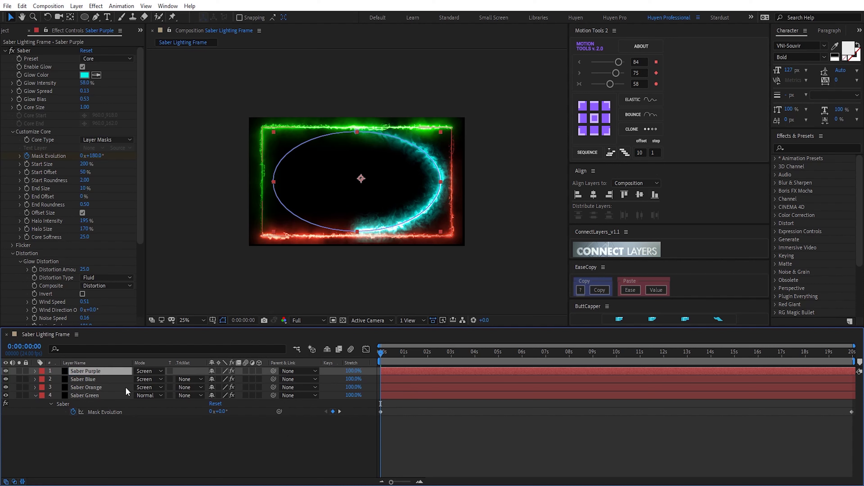
# Set Saber Purple's starting Mask Evolution to 0x+0.0° and its glow to purple 563BEA
pyautogui.press('u')
pyautogui.click(96, 156)
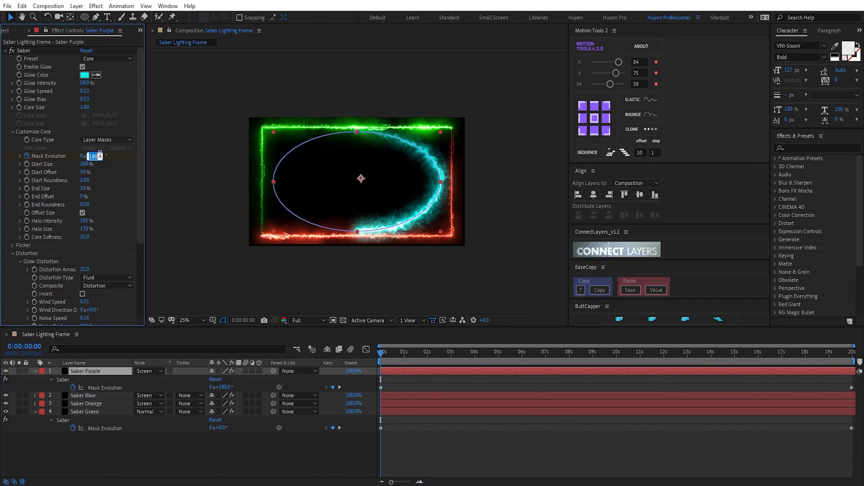
pyautogui.write('0')
pyautogui.press('Return')
pyautogui.click(85, 75)
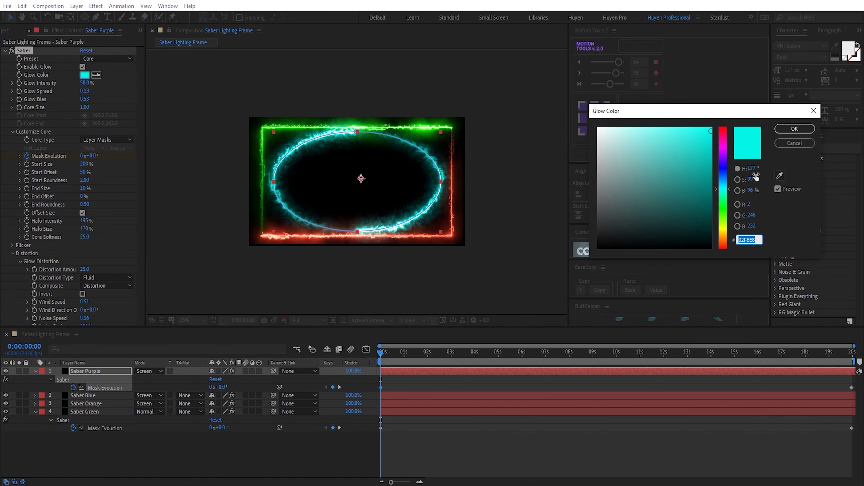
pyautogui.moveTo(724, 129)
pyautogui.mouseDown()
pyautogui.moveTo(723, 232)
pyautogui.moveTo(724, 166)
pyautogui.mouseUp()
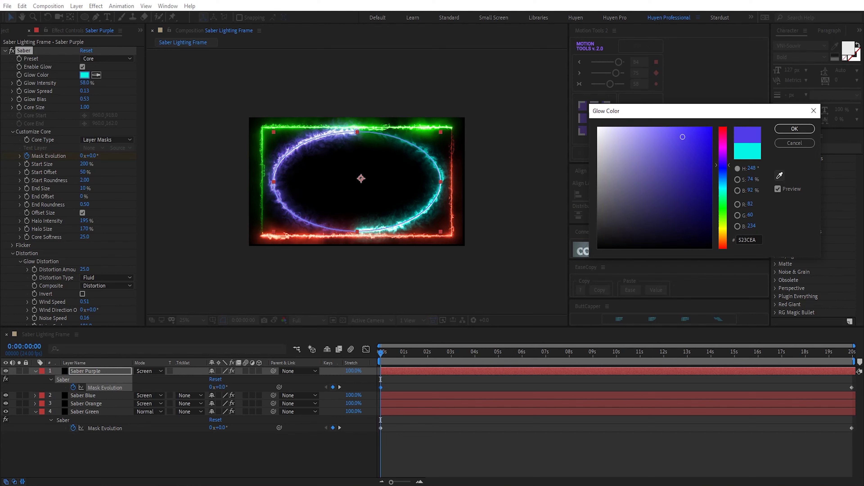
pyautogui.click(795, 129)
# Key Saber Purple's Mask Evolution at -4x+0.0° on the last frame
pyautogui.moveTo(389, 354); pyautogui.dragTo(634, 354)
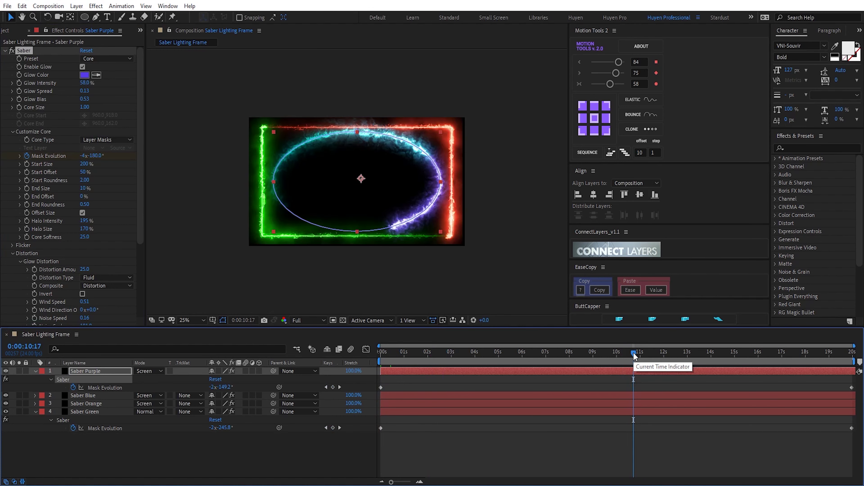
pyautogui.press('End')
pyautogui.click(99, 156)
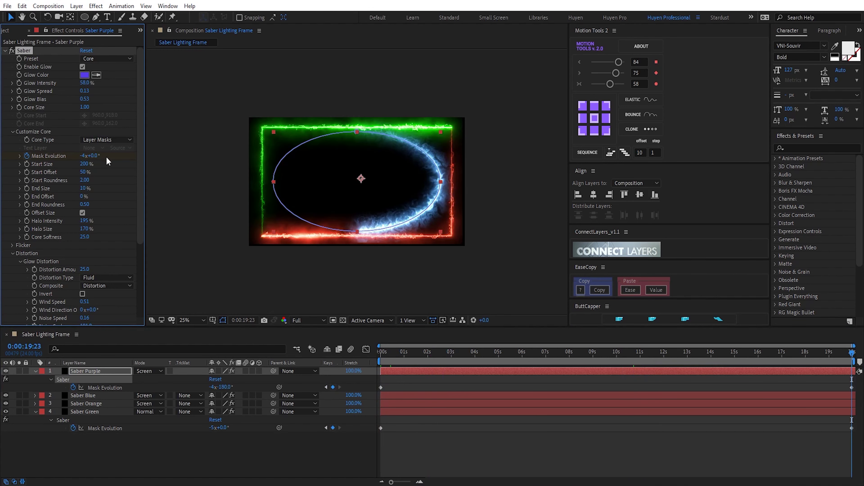
pyautogui.press('Return')
# Preview the saber animation, then start a new solid layer
pyautogui.press('space')
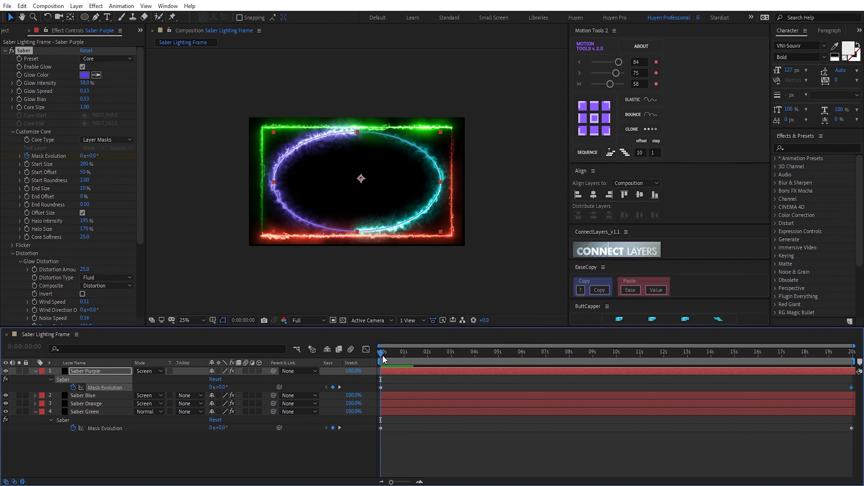
pyautogui.click(207, 442)
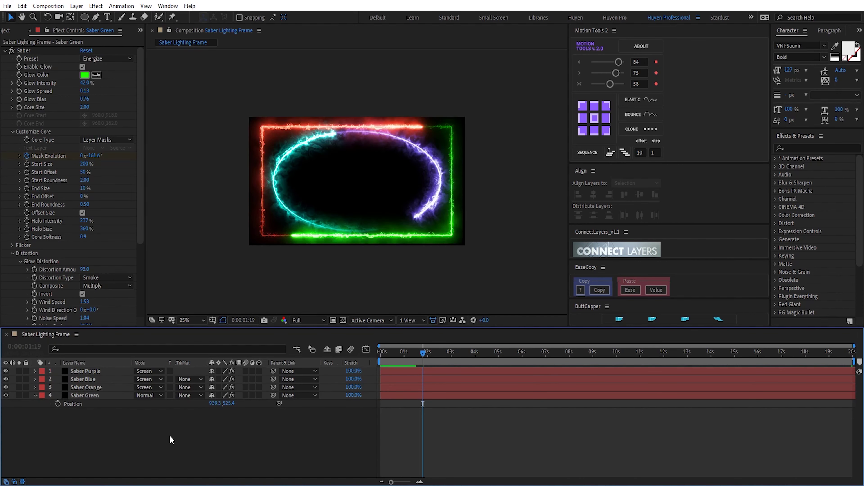
pyautogui.hotkey('ctrl', 'y')
# Name the new solid BG and set Saber Green's blend mode to Screen
pyautogui.write('BG')
pyautogui.press('Return')
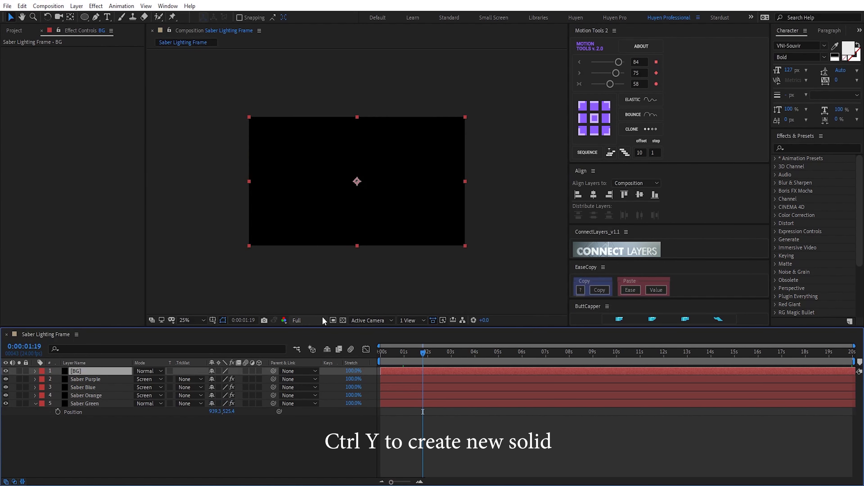
pyautogui.click(147, 395)
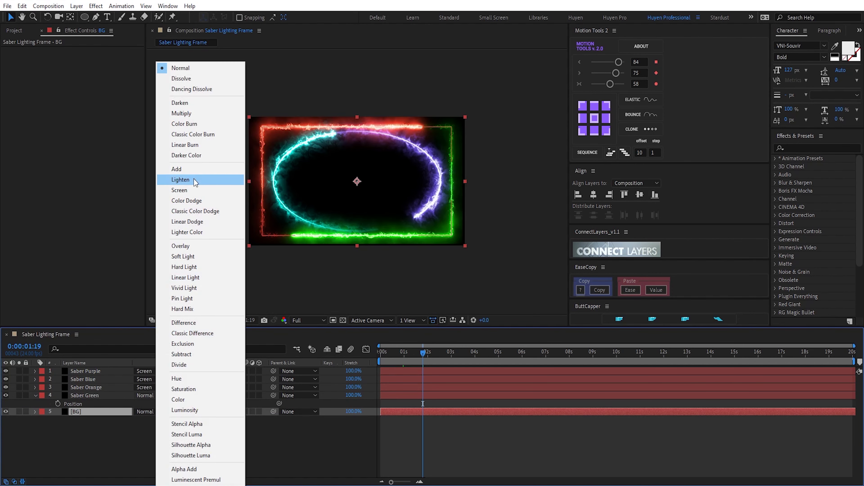
pyautogui.click(170, 190)
# Apply 4-Color Gradient to BG and make Color 1 dark brown
pyautogui.click(105, 412)
pyautogui.hotkey('ctrl', 'space')
pyautogui.press('Return')
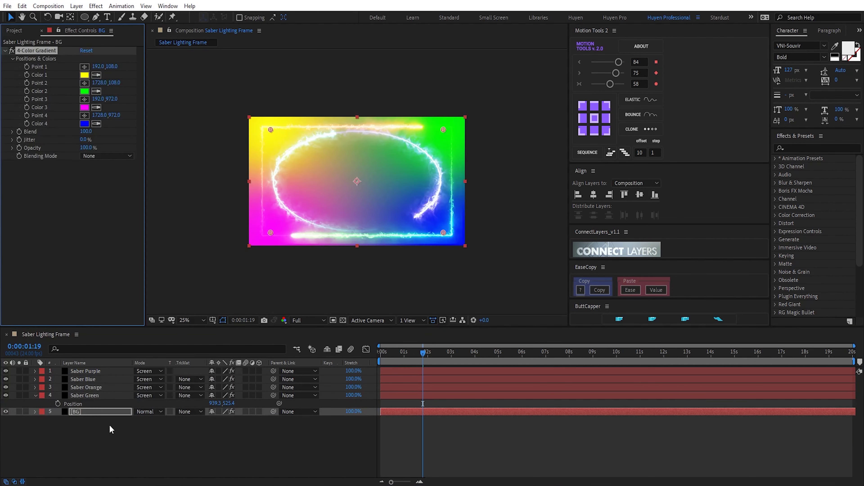
pyautogui.click(85, 74)
pyautogui.click(701, 235)
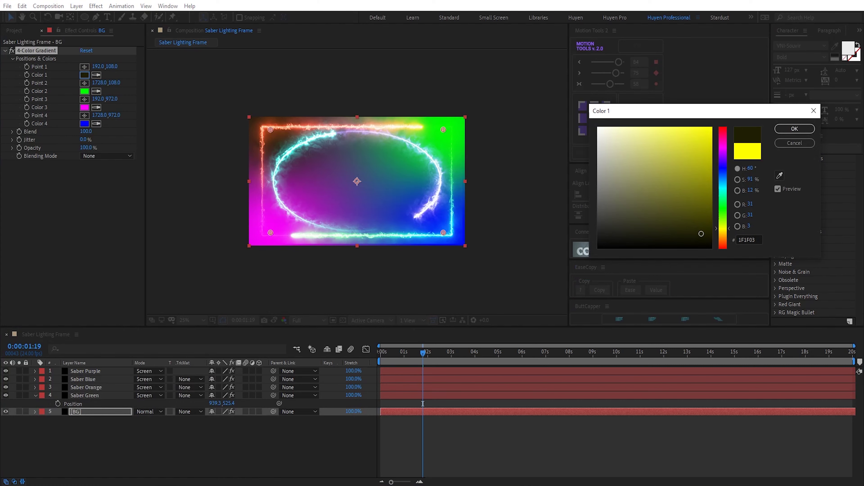
pyautogui.moveTo(722, 248); pyautogui.dragTo(723, 242)
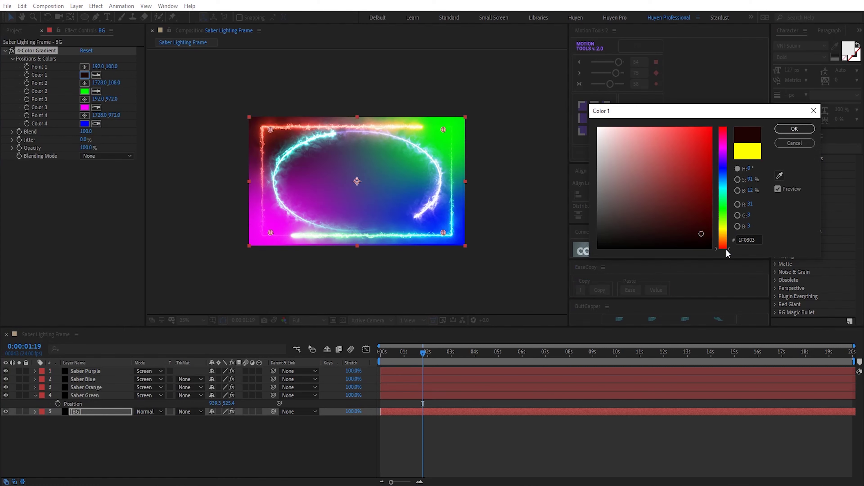
pyautogui.click(706, 217)
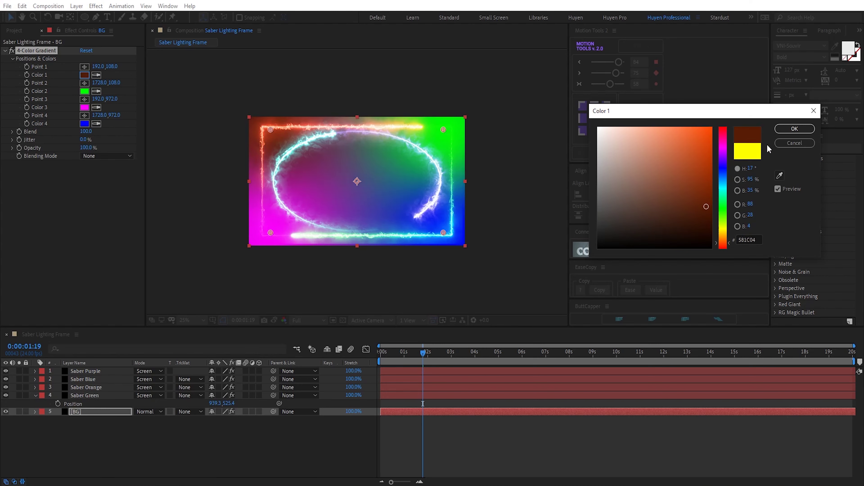
pyautogui.click(795, 128)
# Set gradient Colors 2–4 to dark green, deep purple and dark navy 041B33
pyautogui.click(84, 91)
pyautogui.click(704, 225)
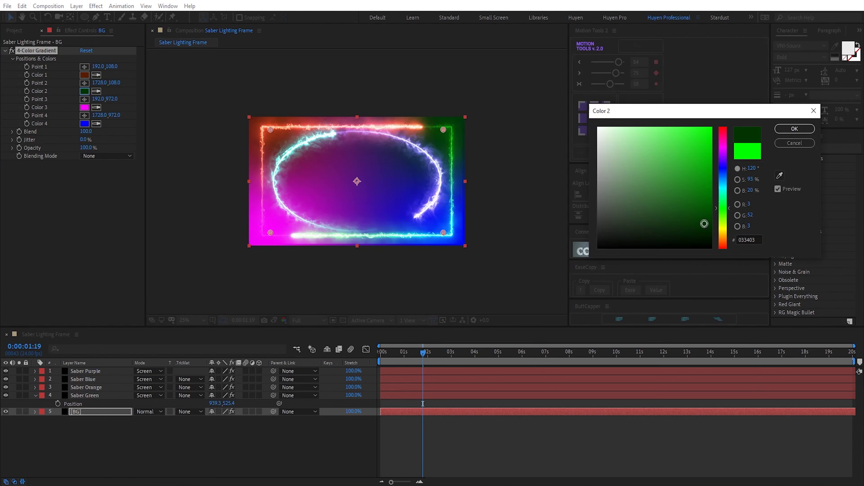
pyautogui.click(794, 128)
pyautogui.click(83, 108)
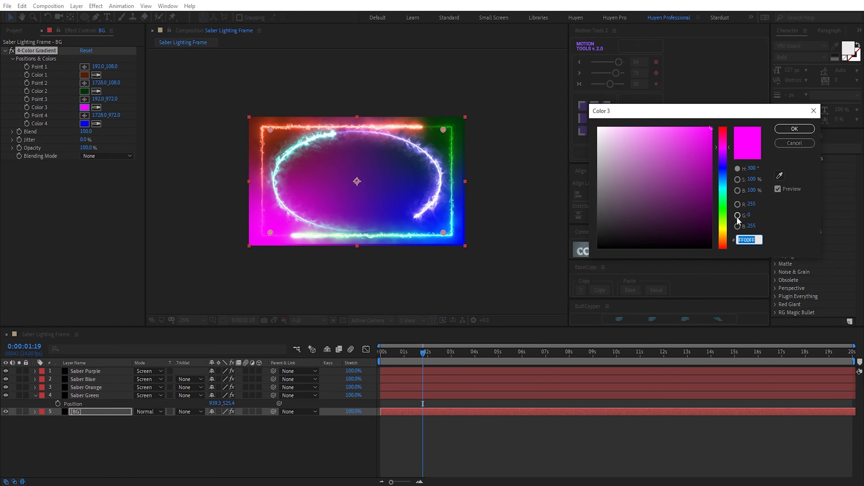
pyautogui.click(701, 226)
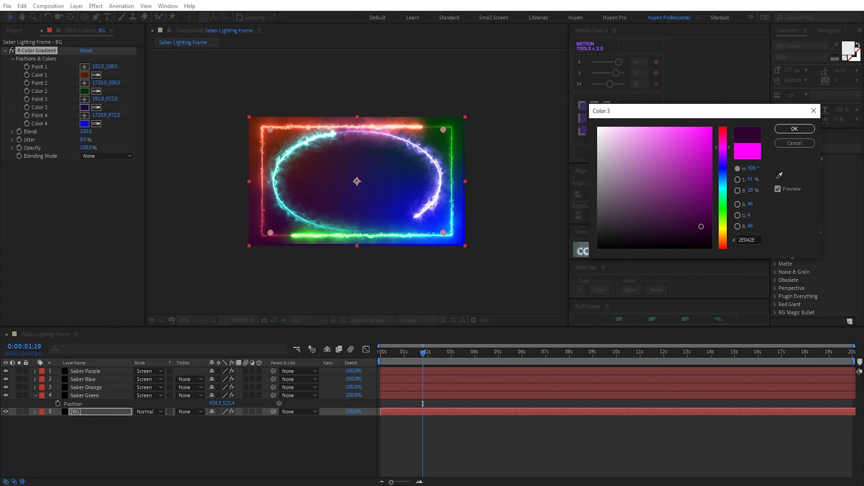
pyautogui.click(795, 129)
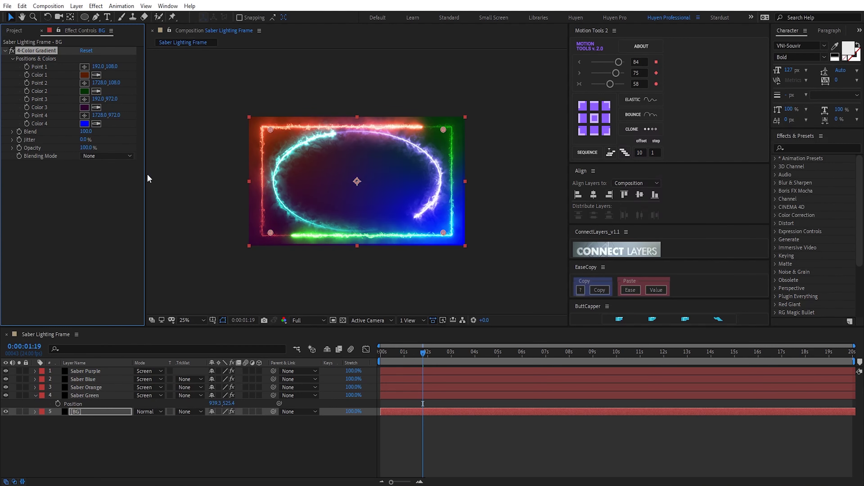
pyautogui.click(84, 123)
pyautogui.click(704, 224)
pyautogui.click(729, 178)
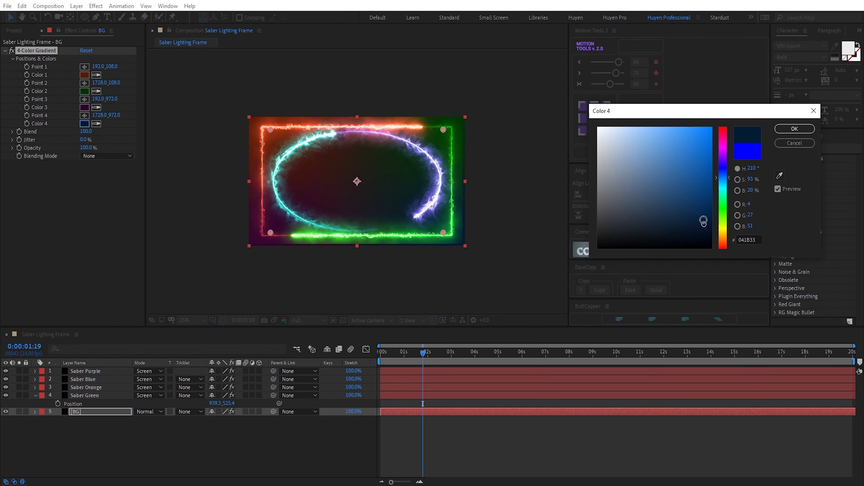
pyautogui.click(795, 128)
# View the BG layer on its own and reselect it
pyautogui.click(19, 411)
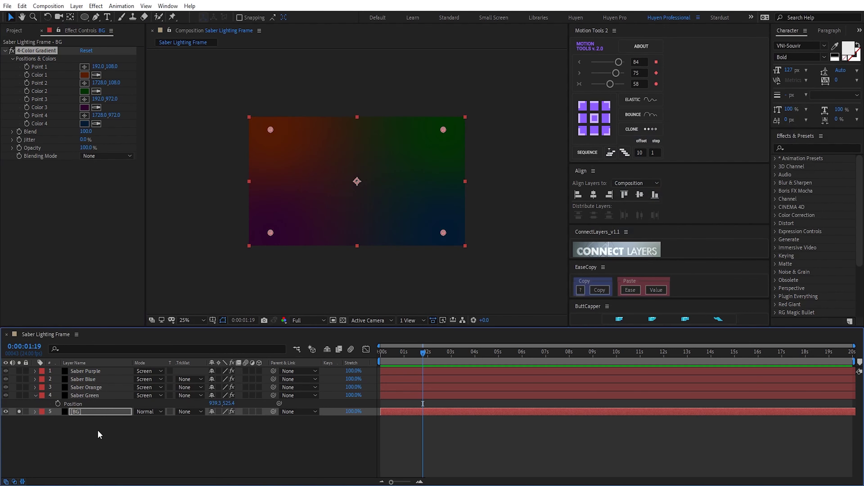
pyautogui.click(97, 430)
pyautogui.click(110, 413)
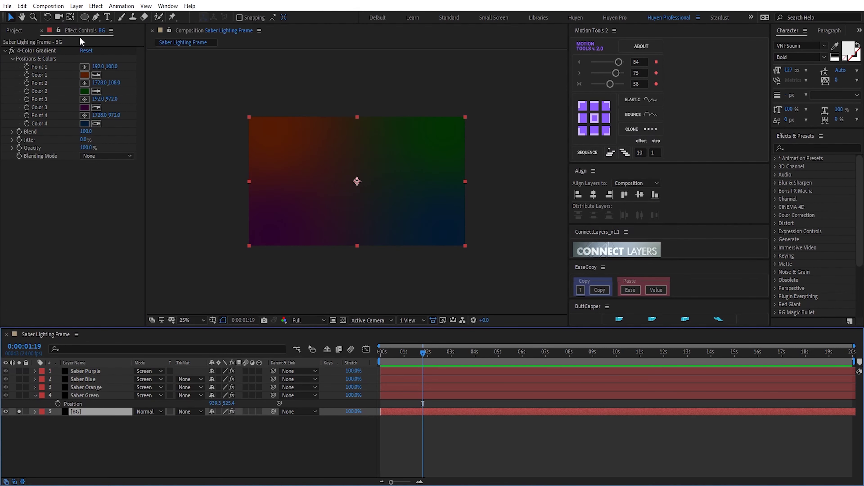
# Add a full-layer ellipse mask to BG with a large 368 px feather
pyautogui.doubleClick(85, 18)
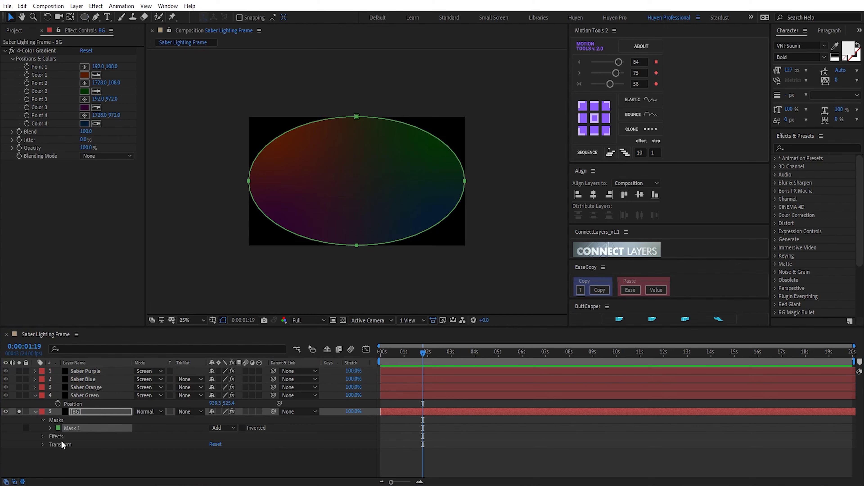
pyautogui.click(50, 427)
pyautogui.moveTo(225, 444); pyautogui.dragTo(290, 445)
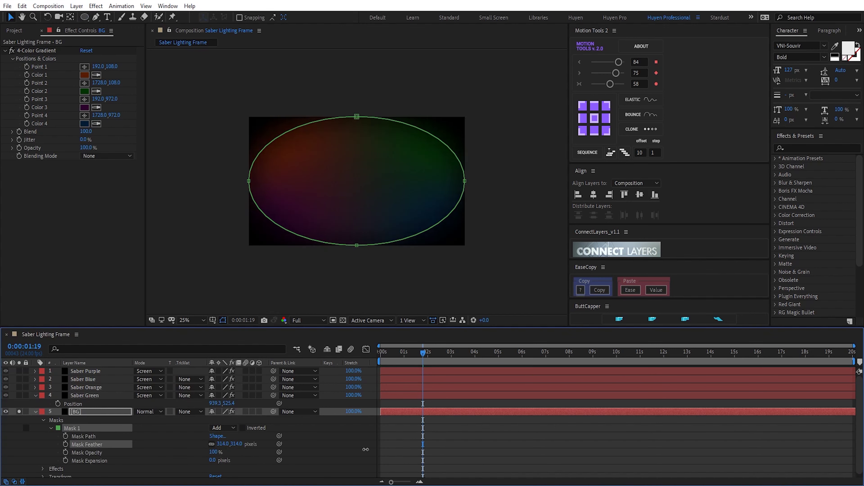
# Apply the Turbulent Displace effect to the BG layer
pyautogui.click(35, 412)
pyautogui.click(87, 411)
pyautogui.hotkey('ctrl', 'space')
pyautogui.write('tu')
pyautogui.press('Return')
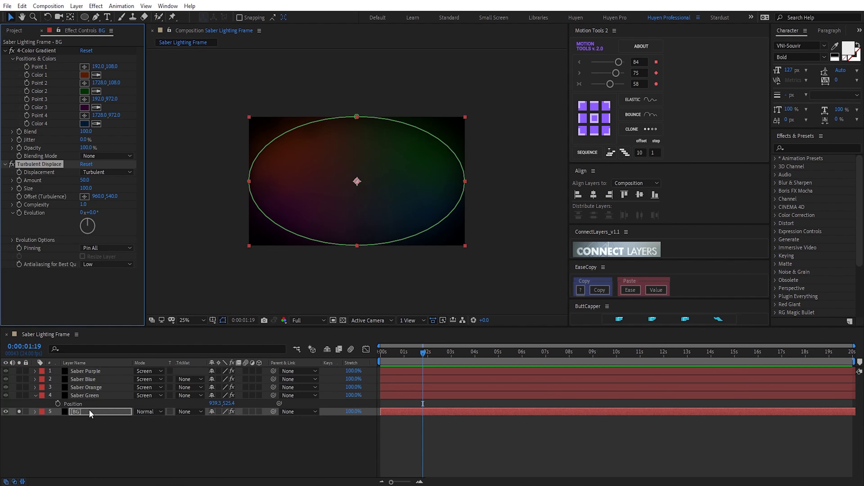
# Drive Turbulent Displace's Evolution with the expression time*200
pyautogui.keyDown('alt'); pyautogui.click(19, 213); pyautogui.keyUp('alt')
pyautogui.write('tie')
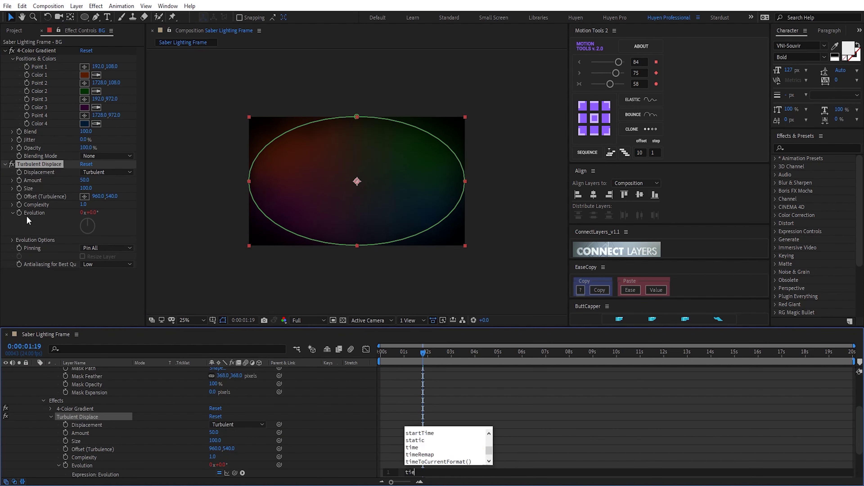
pyautogui.write('me*200')
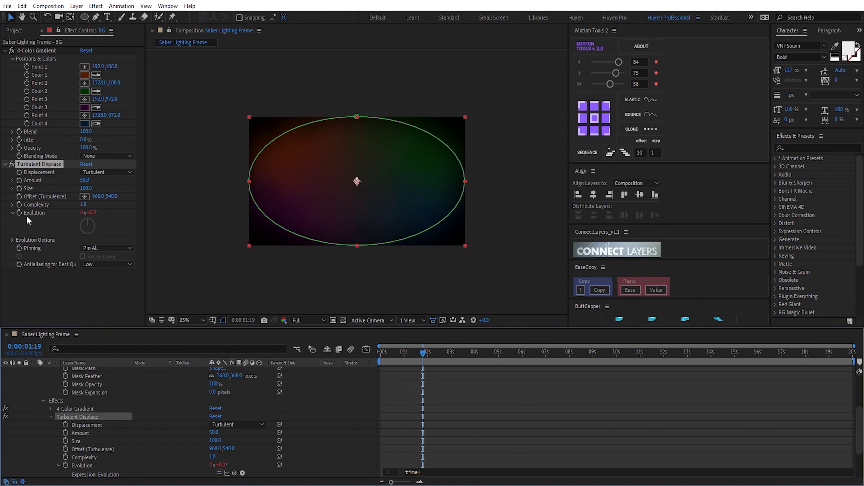
pyautogui.press('KP_Enter')
pyautogui.click(395, 316)
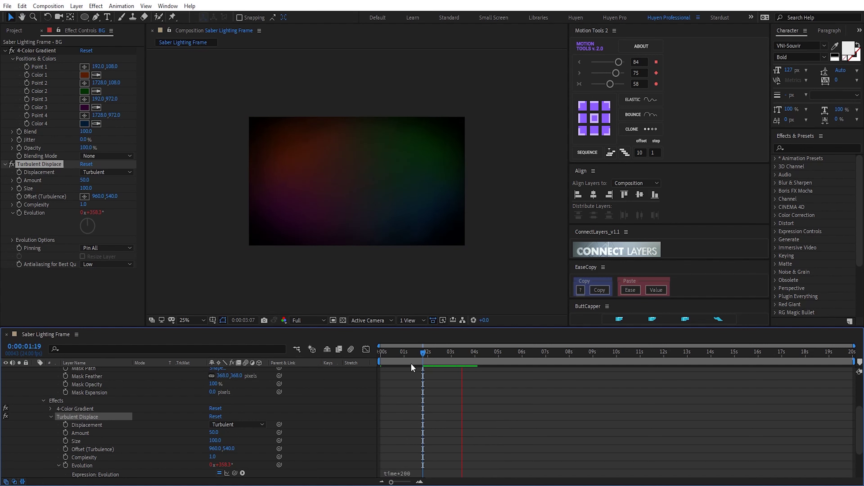
pyautogui.moveTo(423, 356); pyautogui.dragTo(485, 356)
pyautogui.scroll(3, 51, 410)
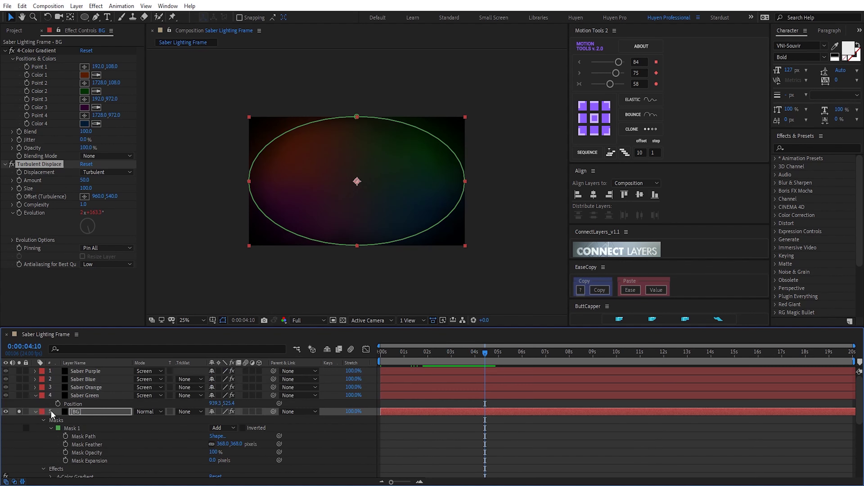
pyautogui.click(35, 411)
pyautogui.click(83, 439)
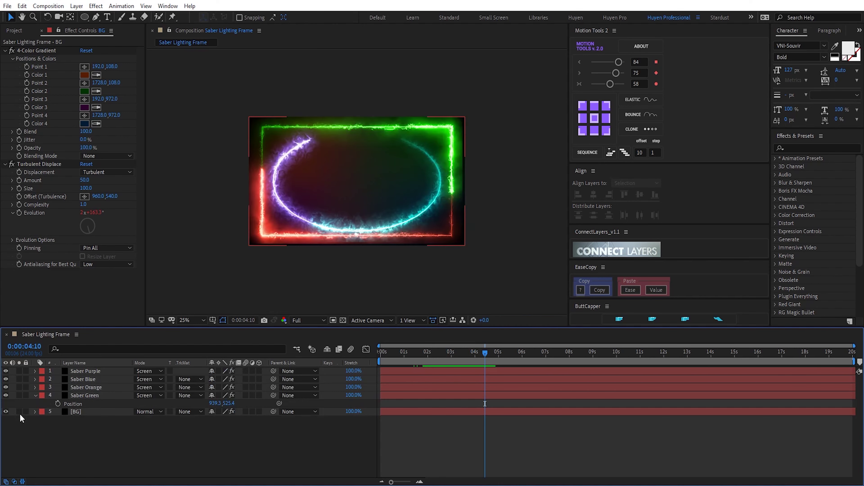
# Create another black BG solid, move it beneath all saber layers, and scrub forward
pyautogui.hotkey('ctrl', 'y')
pyautogui.write('BG')
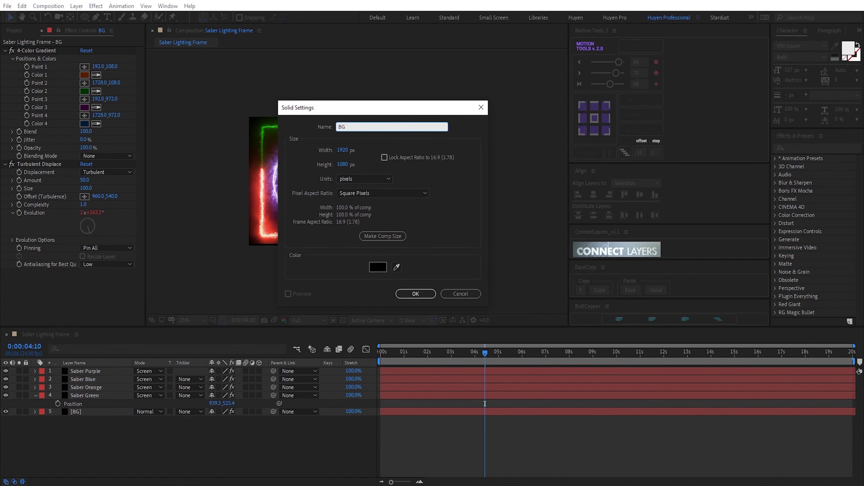
pyautogui.press('Return')
pyautogui.moveTo(91, 372); pyautogui.dragTo(91, 421)
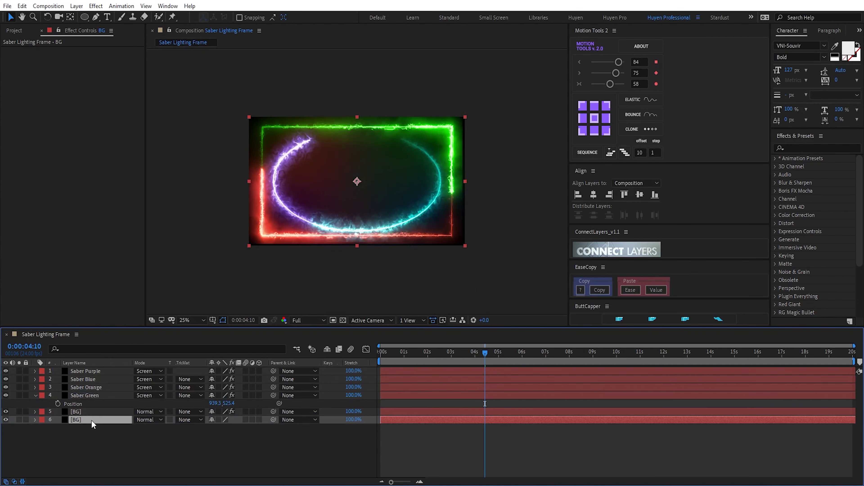
pyautogui.hotkey('ctrl', 'Up')
pyautogui.moveTo(463, 359); pyautogui.dragTo(540, 363)
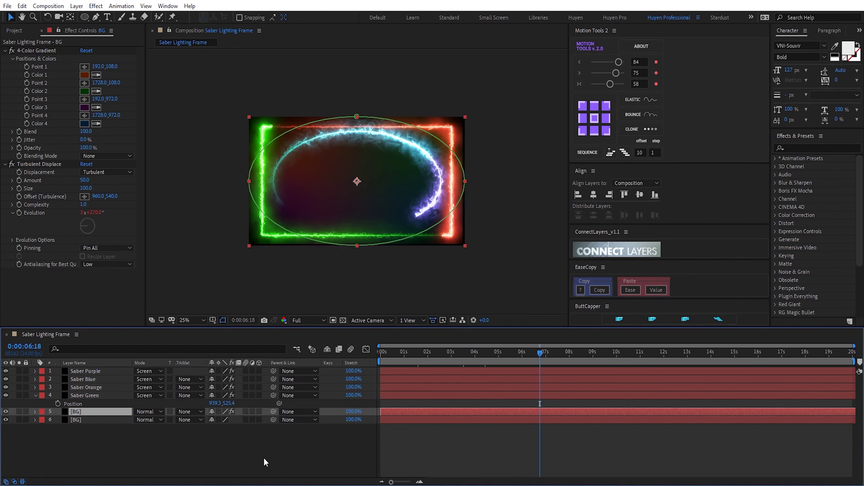
pyautogui.click(217, 455)
# Add a Null 1 layer and parent Saber Purple through Saber Green to it
pyautogui.rightClick(217, 455)
pyautogui.moveTo(290, 354)
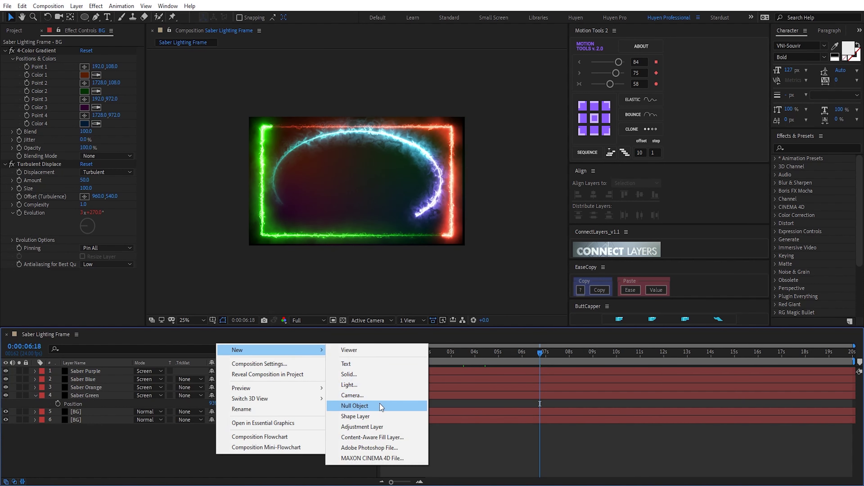
pyautogui.click(354, 406)
pyautogui.click(99, 403)
pyautogui.keyDown('shift'); pyautogui.click(92, 379); pyautogui.keyUp('shift')
pyautogui.moveTo(273, 379); pyautogui.dragTo(114, 370)
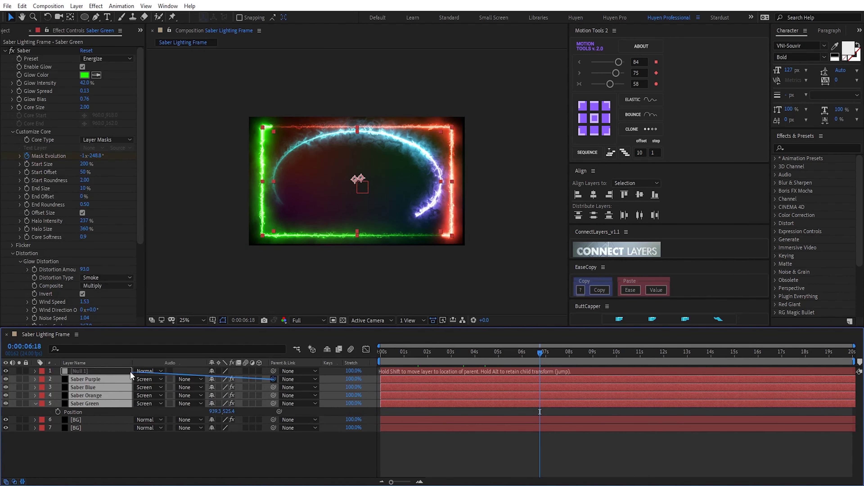
# Scale Null 1 to 105% and move back to about two seconds
pyautogui.click(114, 369)
pyautogui.press('s')
pyautogui.click(119, 382)
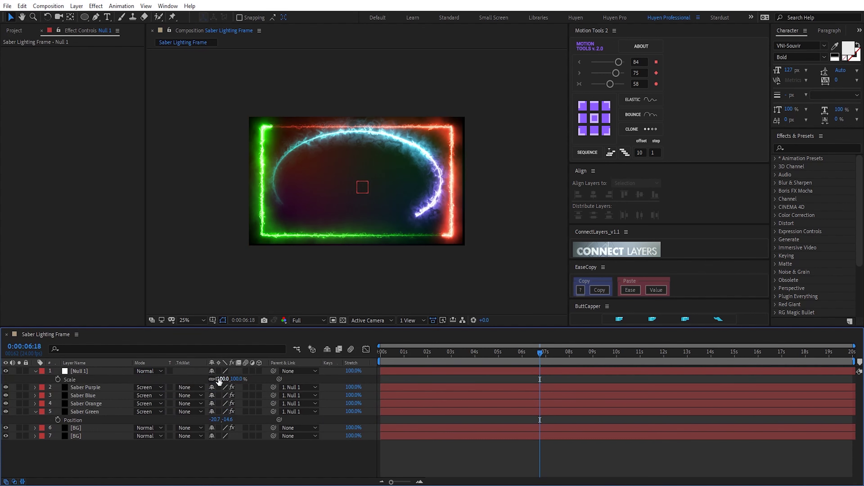
pyautogui.write('05')
pyautogui.press('Return')
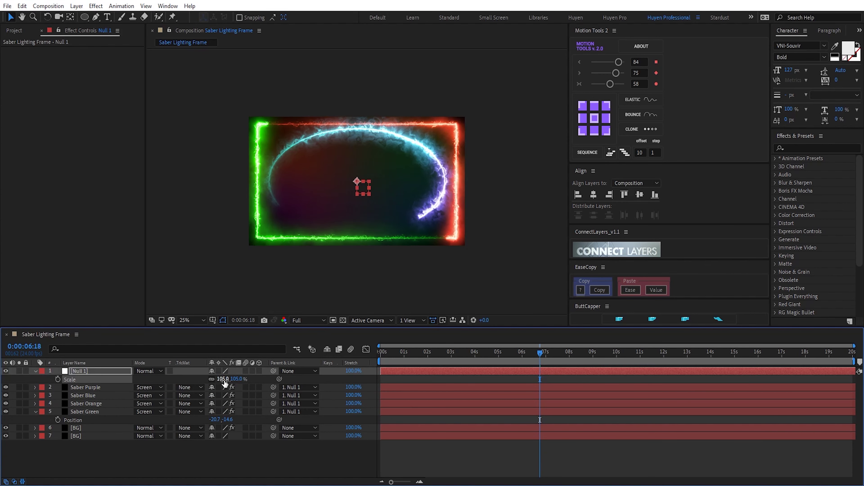
pyautogui.press('F2')
pyautogui.click(439, 352)
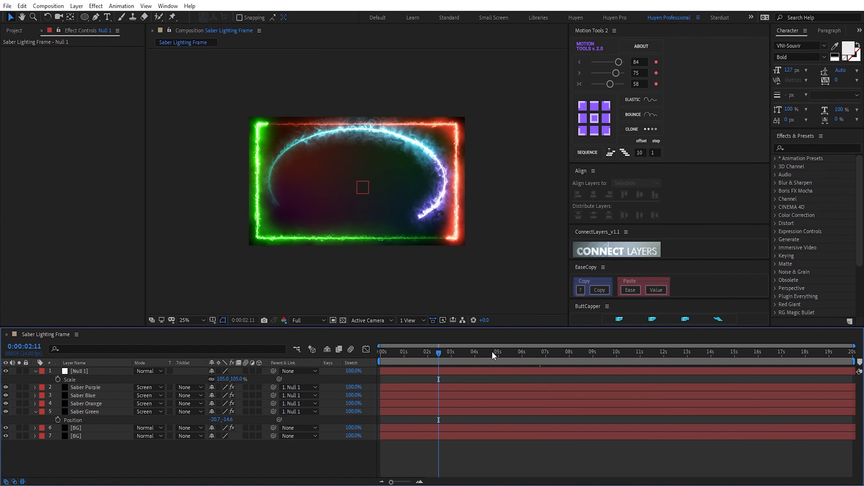
# Raise the BG 4-Color Gradient Jitter to 6.2% and fit the composition in the viewer
pyautogui.click(100, 429)
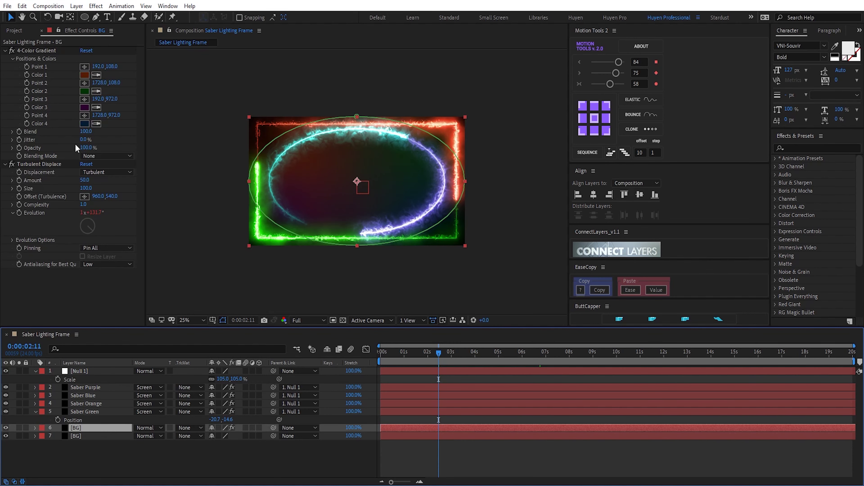
pyautogui.moveTo(83, 140); pyautogui.dragTo(91, 139)
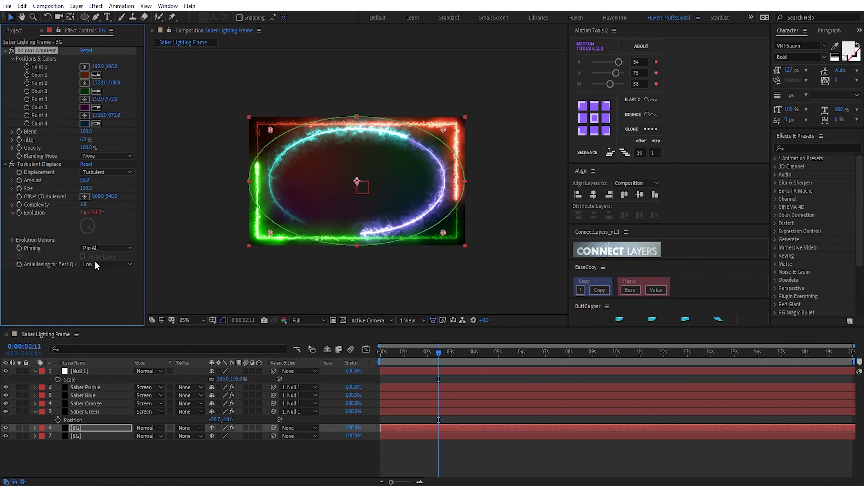
pyautogui.click(94, 296)
pyautogui.click(192, 320)
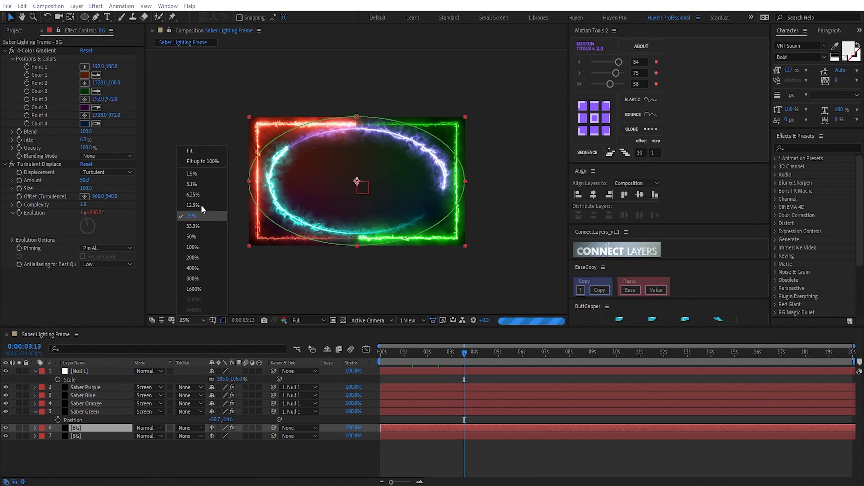
pyautogui.click(198, 147)
pyautogui.click(192, 466)
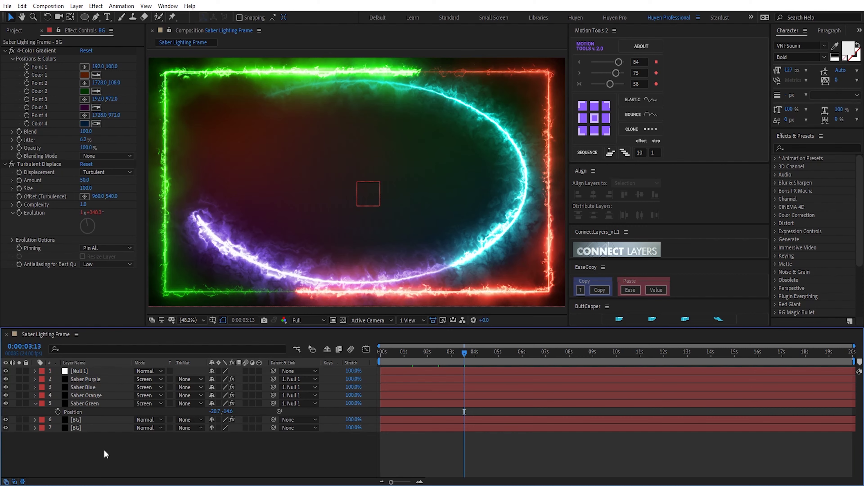
# Create a new solid layer named Optical Flare
pyautogui.hotkey('ctrl', 'y')
pyautogui.write('Optic')
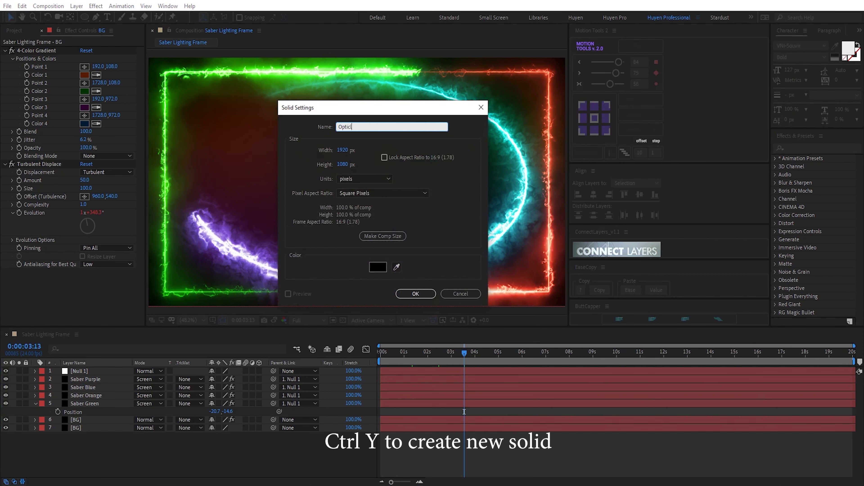
pyautogui.write('al Flare')
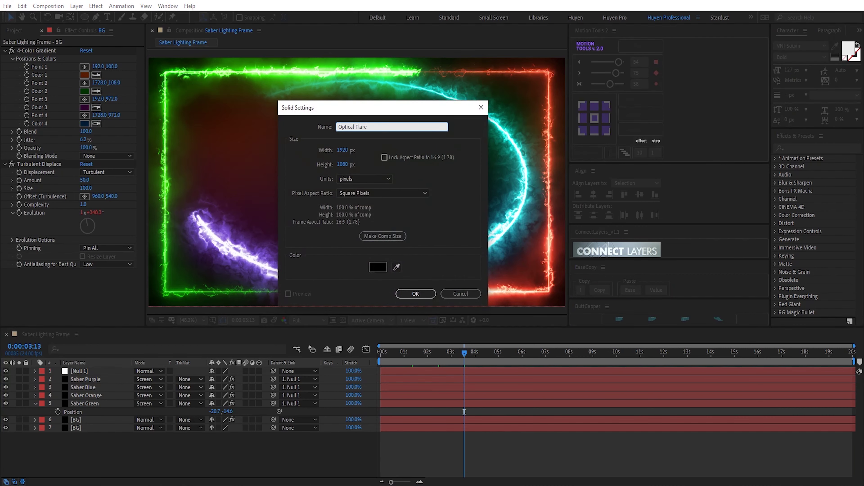
pyautogui.press('Return')
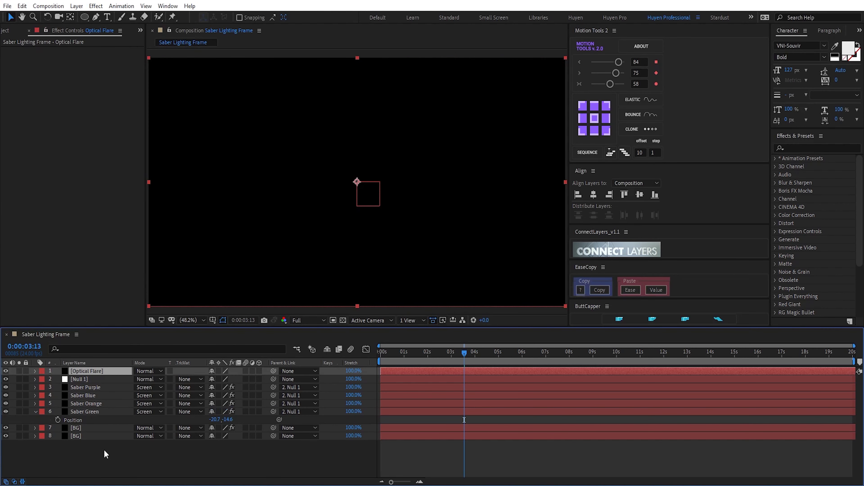
# Set the Optical Flare layer's blending mode to Screen
pyautogui.click(146, 371)
pyautogui.click(187, 191)
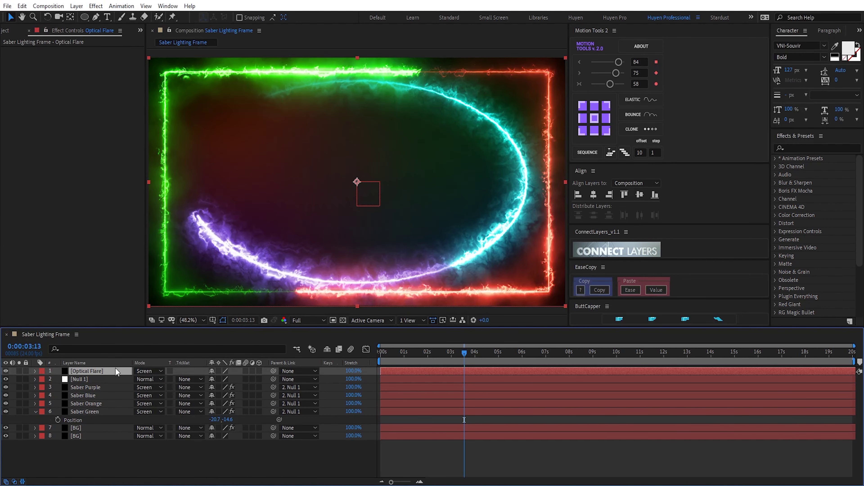
pyautogui.hotkey('ctrl', 'space')
# Apply Optical Flares to the solid and clear all of its default flare elements
pyautogui.write('opt')
pyautogui.press('Return')
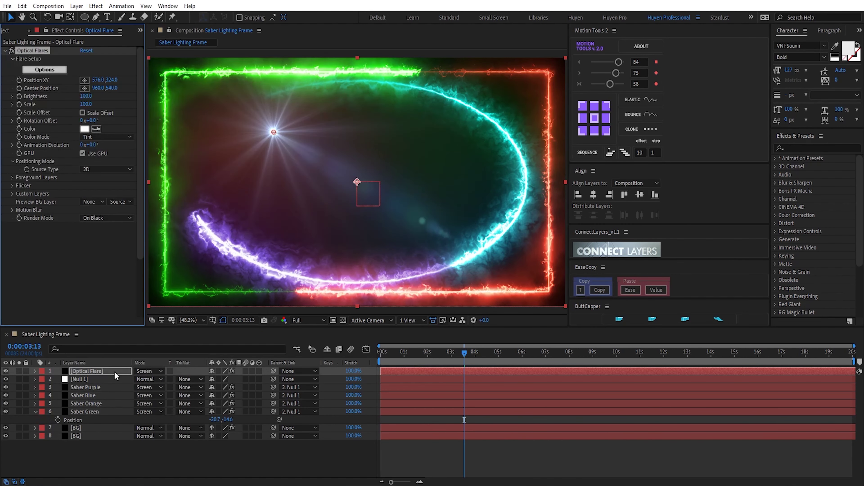
pyautogui.click(45, 69)
pyautogui.click(424, 101)
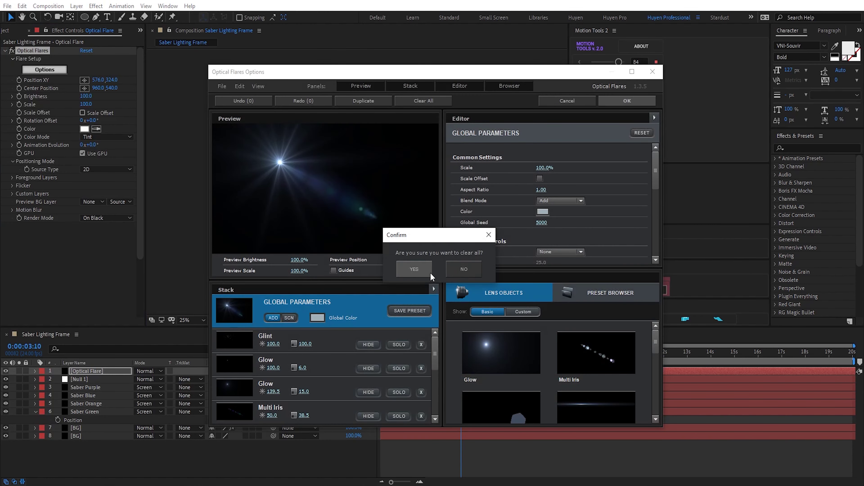
pyautogui.click(429, 272)
# Load the Sparticus flare preset from the Pro Presets 2 folder
pyautogui.click(611, 293)
pyautogui.scroll(-3, 509, 392)
pyautogui.scroll(-2, 505, 349)
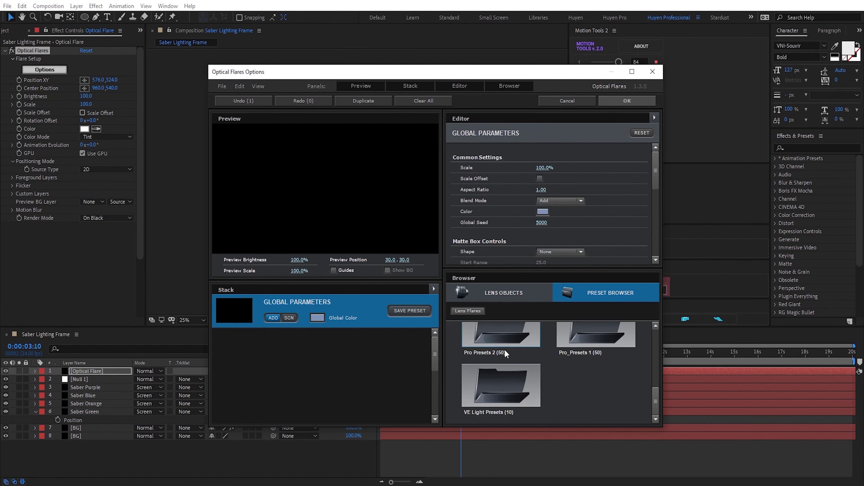
pyautogui.click(505, 352)
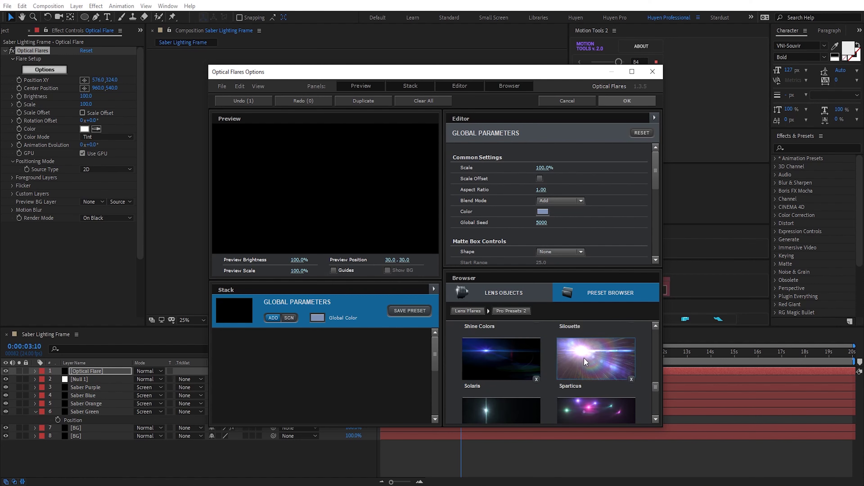
pyautogui.click(583, 357)
pyautogui.click(627, 100)
pyautogui.click(150, 371)
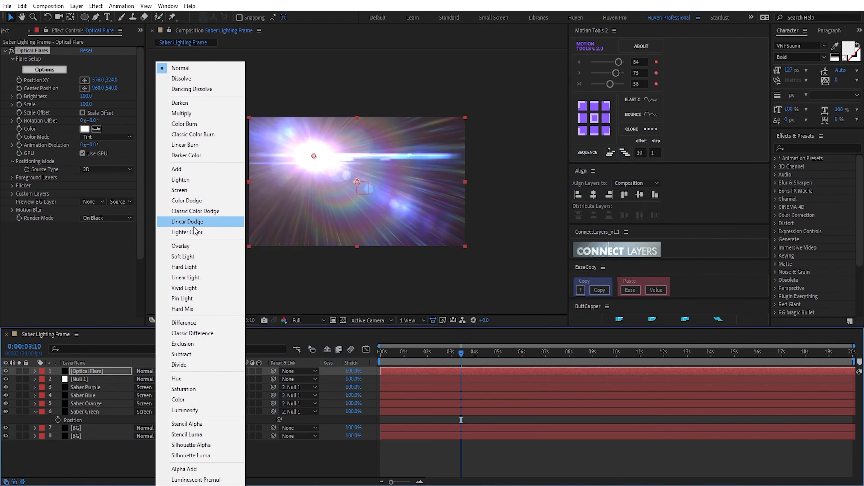
# Blend the flare layer in Hard Light and place the flare at the top-left corner (-64, -112)
pyautogui.click(195, 268)
pyautogui.click(86, 80)
pyautogui.click(247, 109)
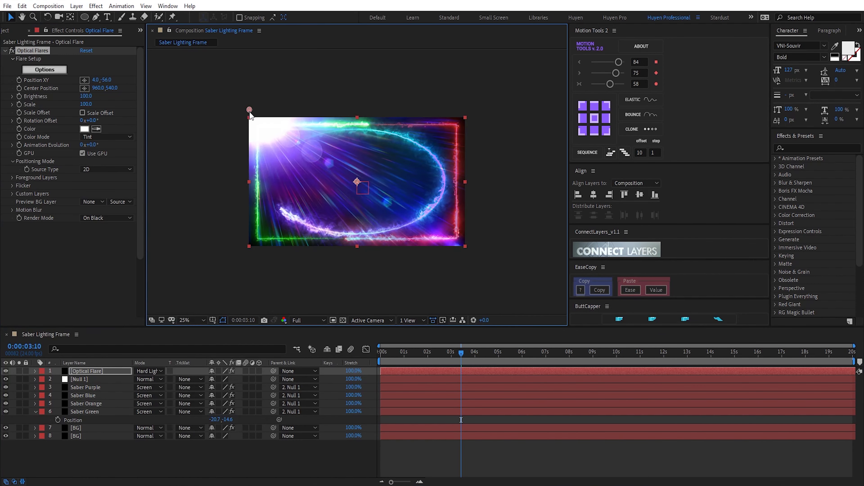
# Reset the flare's Rotation Offset to 0
pyautogui.moveTo(420, 352); pyautogui.dragTo(426, 352)
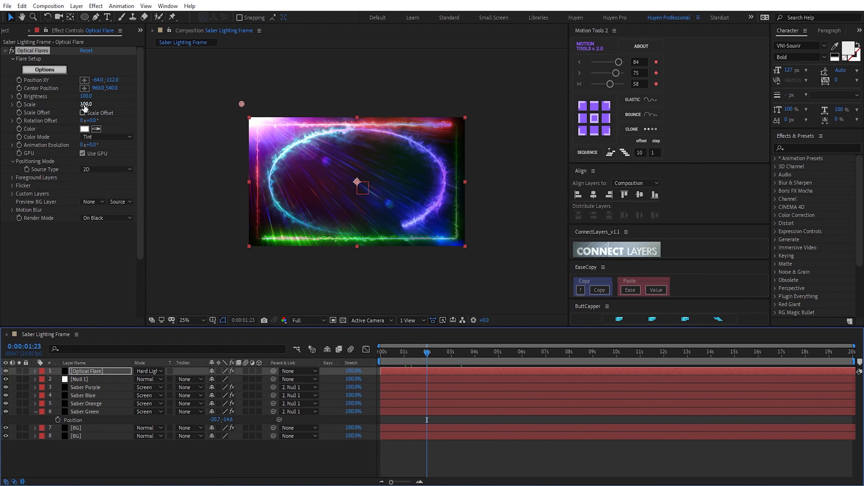
pyautogui.moveTo(91, 121); pyautogui.dragTo(99, 121)
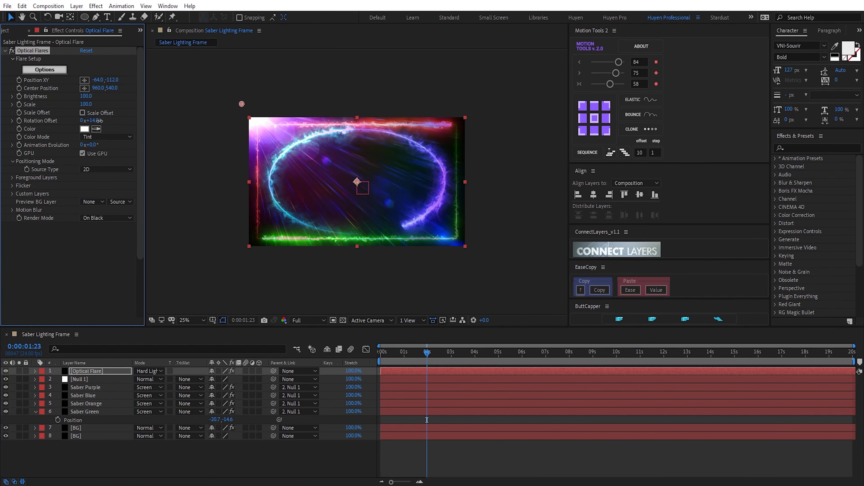
pyautogui.write('0')
pyautogui.press('Return')
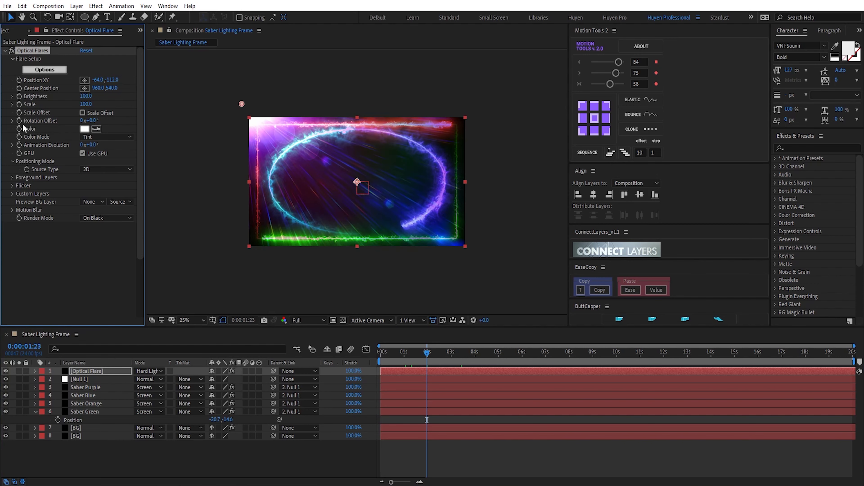
# Drive the flare's Rotation Offset with the expression time*5
pyautogui.keyDown('alt'); pyautogui.click(19, 120); pyautogui.keyUp('alt')
pyautogui.write('time*5')
pyautogui.press('KP_Enter')
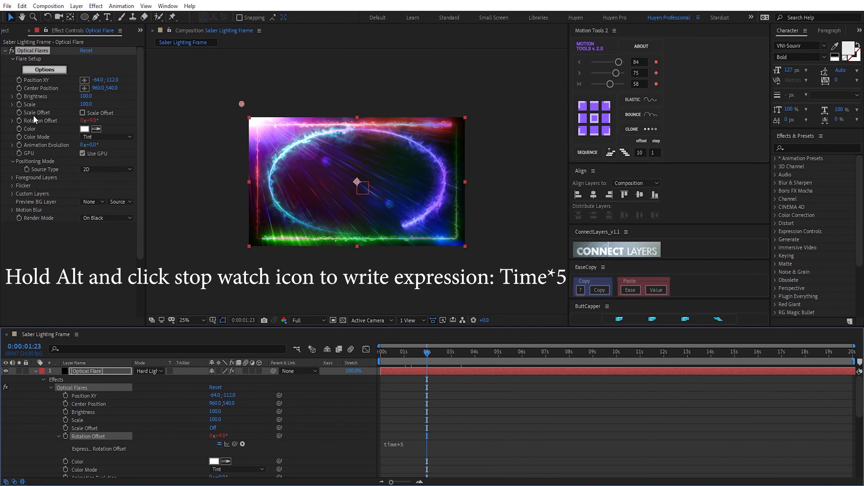
# Preview the rotating flare from the start, then deselect the layer
pyautogui.press('Home')
pyautogui.press('space')
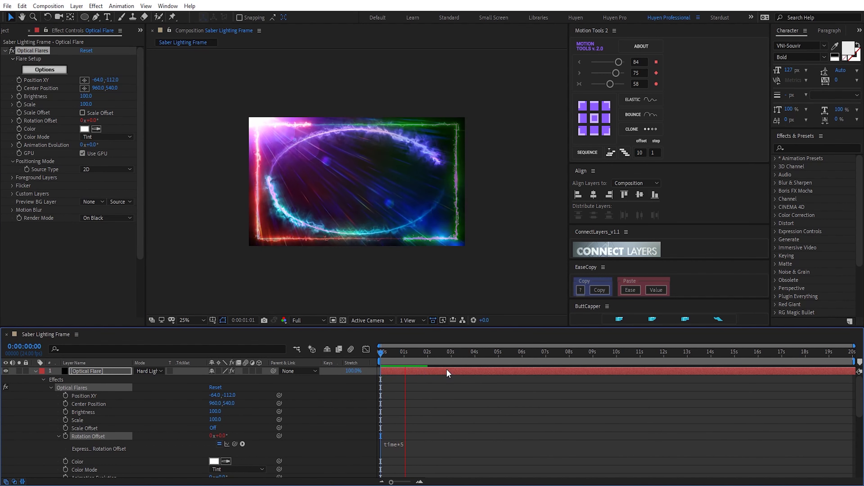
pyautogui.press('space')
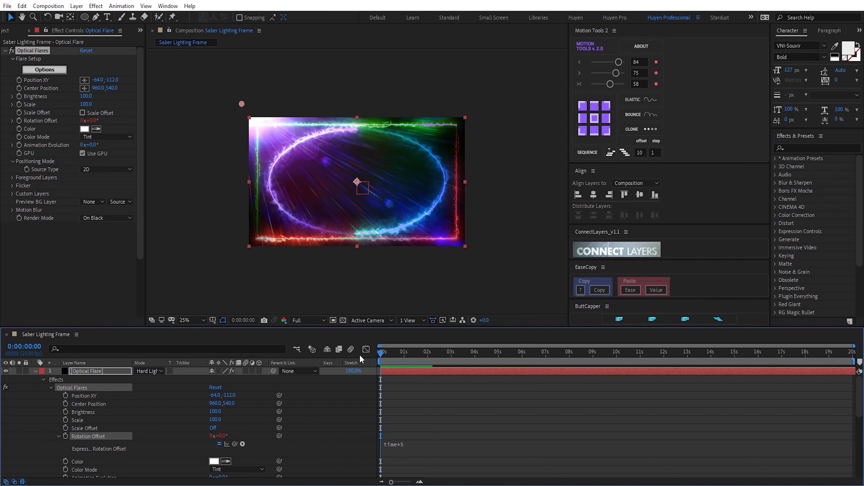
pyautogui.press('space')
pyautogui.press('space')
pyautogui.click(35, 371)
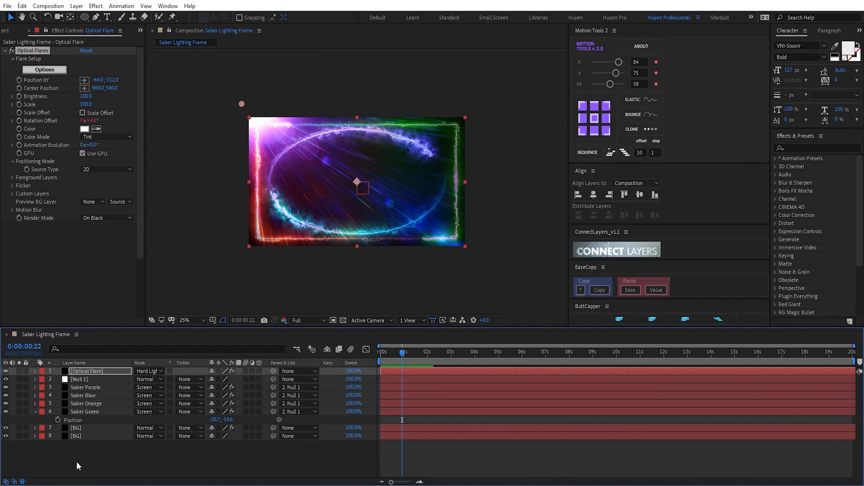
pyautogui.click(78, 466)
# Create a new full-size solid named Particles Blur
pyautogui.hotkey('ctrl', 'y')
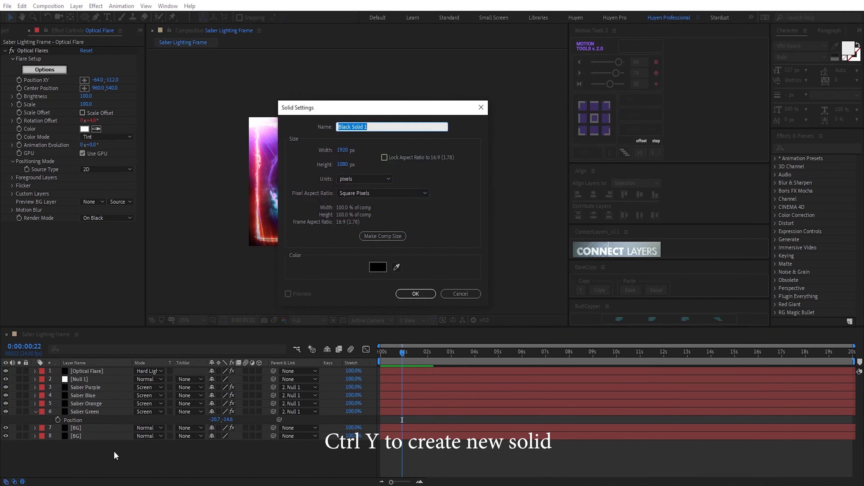
pyautogui.write('Particles Blur')
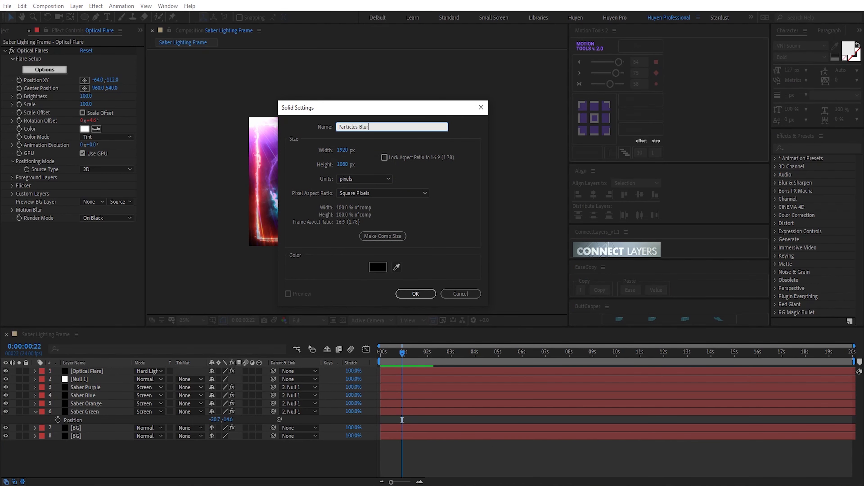
pyautogui.press('Return')
# Apply Trapcode Particular to the Particles Blur solid
pyautogui.hotkey('ctrl', 'space')
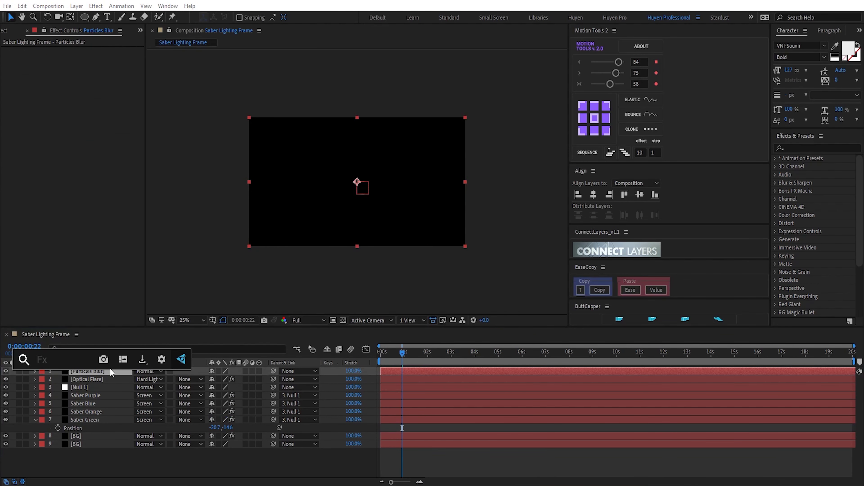
pyautogui.write('pa')
pyautogui.press('Return')
pyautogui.click(232, 371)
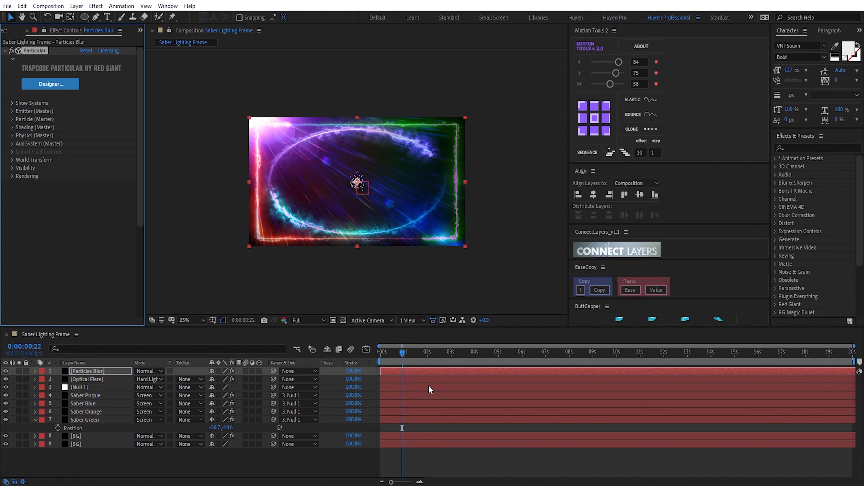
# Make the emitter a Box at 200, 712 in the lower left with Velocity 150
pyautogui.click(13, 111)
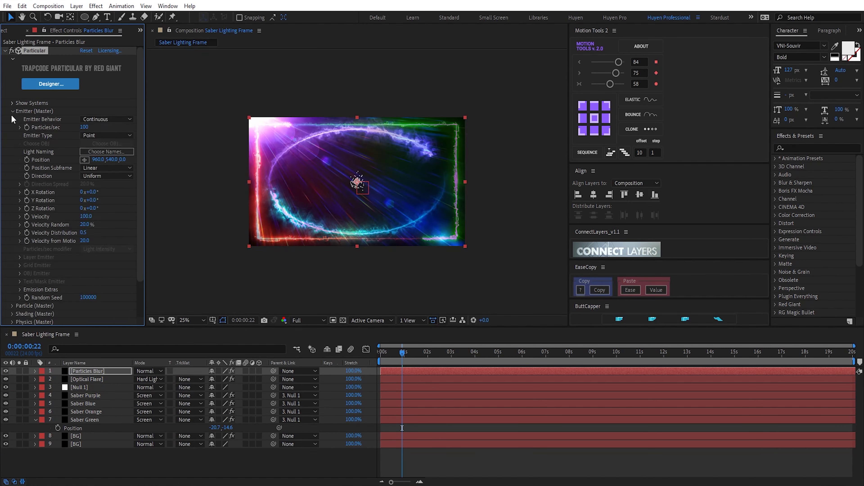
pyautogui.click(110, 138)
pyautogui.click(108, 156)
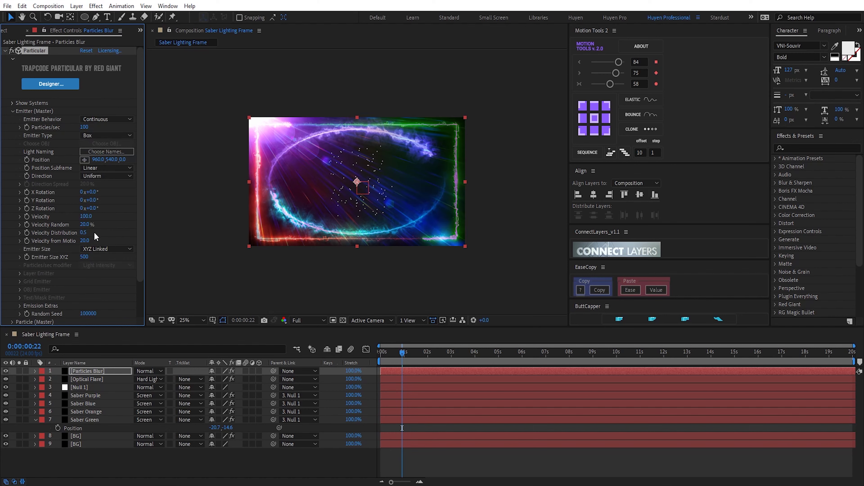
pyautogui.click(84, 160)
pyautogui.click(192, 221)
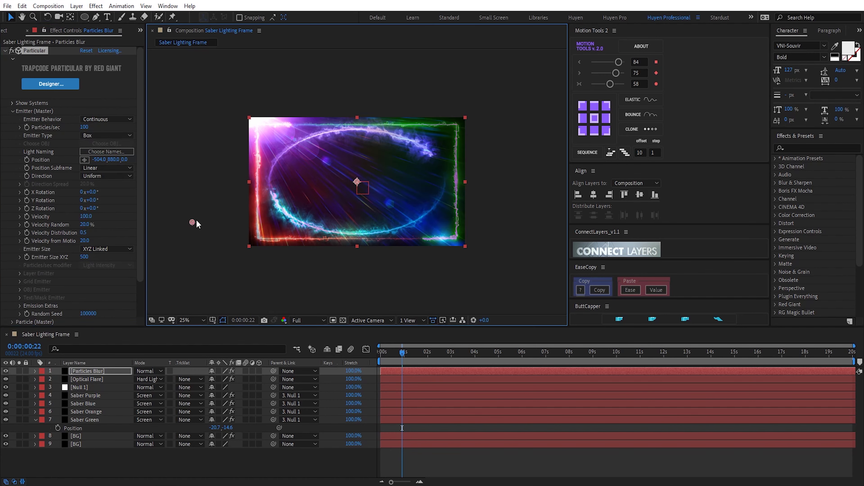
pyautogui.moveTo(193, 221); pyautogui.dragTo(271, 202)
pyautogui.moveTo(88, 215); pyautogui.dragTo(138, 230)
pyautogui.scroll(-2, 137, 230)
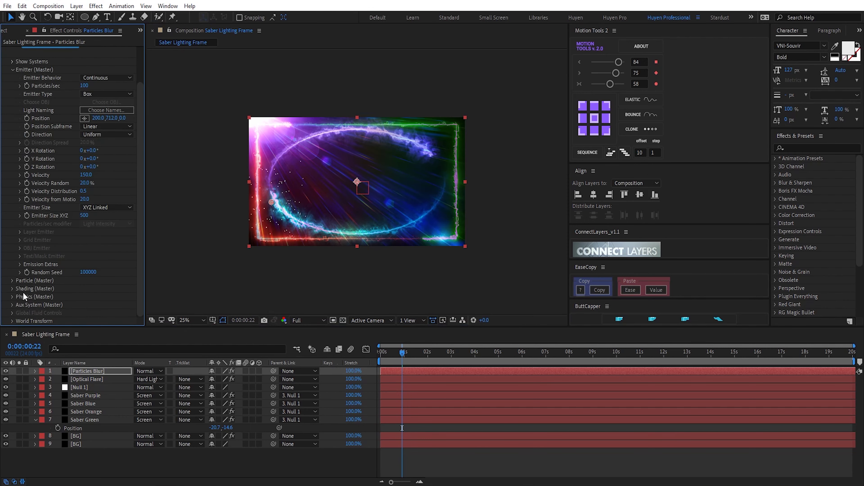
# Set the Physics Air wind to 1000 on X and -208 on Y
pyautogui.click(12, 297)
pyautogui.scroll(-5, 22, 273)
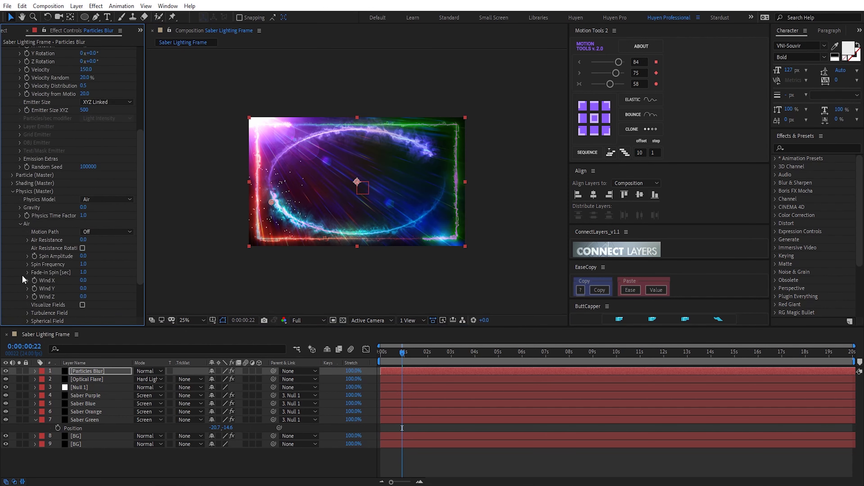
pyautogui.moveTo(82, 281); pyautogui.dragTo(300, 269)
pyautogui.click(85, 280)
pyautogui.write('100')
pyautogui.press('Return')
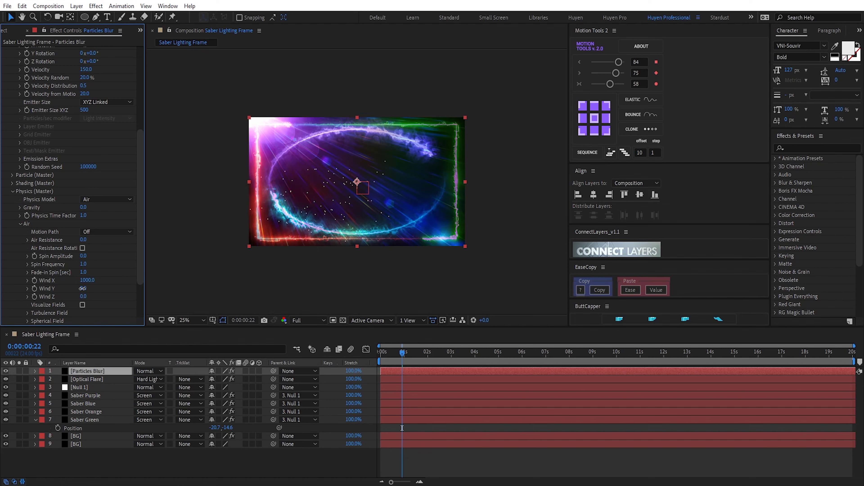
pyautogui.moveTo(84, 288); pyautogui.dragTo(20, 290)
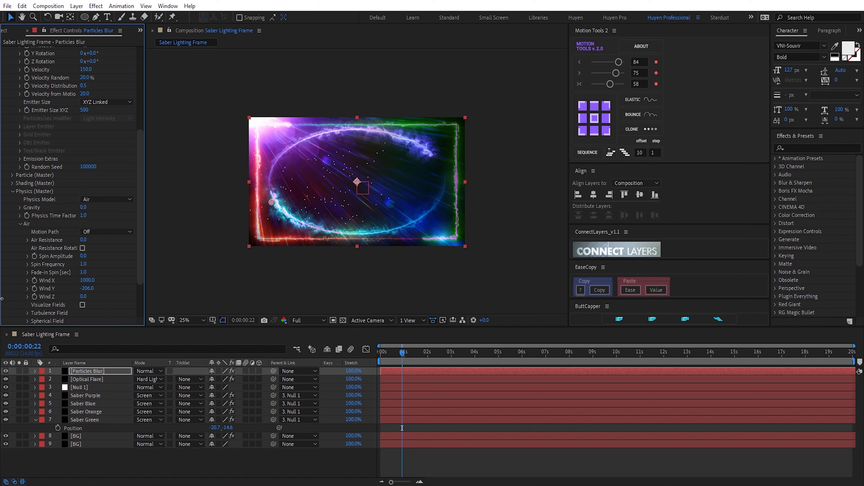
pyautogui.moveTo(466, 364); pyautogui.dragTo(537, 364)
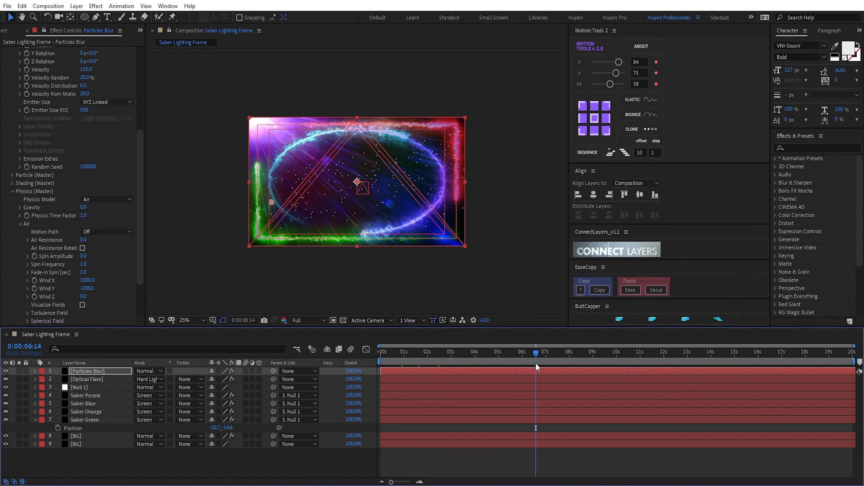
# Enable Visualize Fields and fit the whole composition in the viewer
pyautogui.click(82, 305)
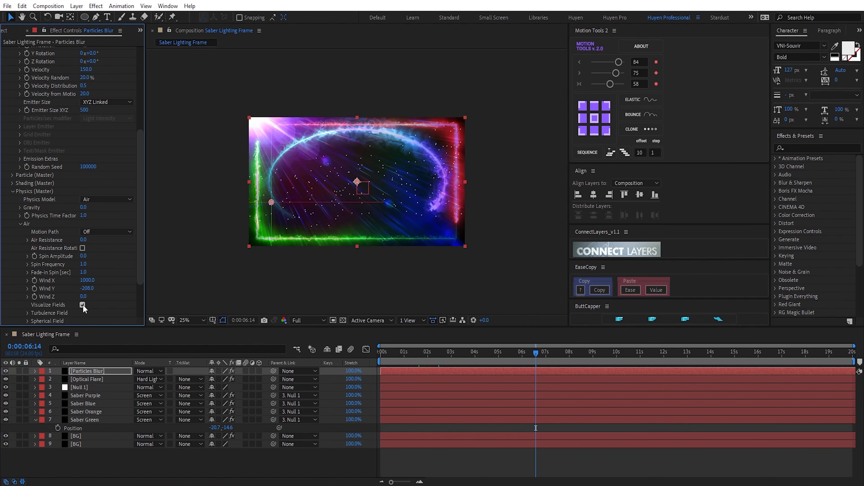
pyautogui.click(185, 320)
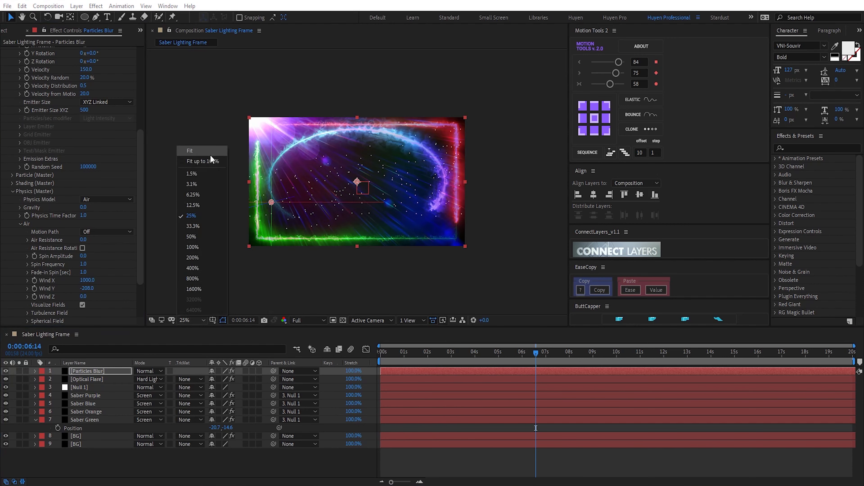
pyautogui.click(208, 155)
# Set the Turbulence Field's Affect Position to 290 and Scale to 3
pyautogui.click(28, 313)
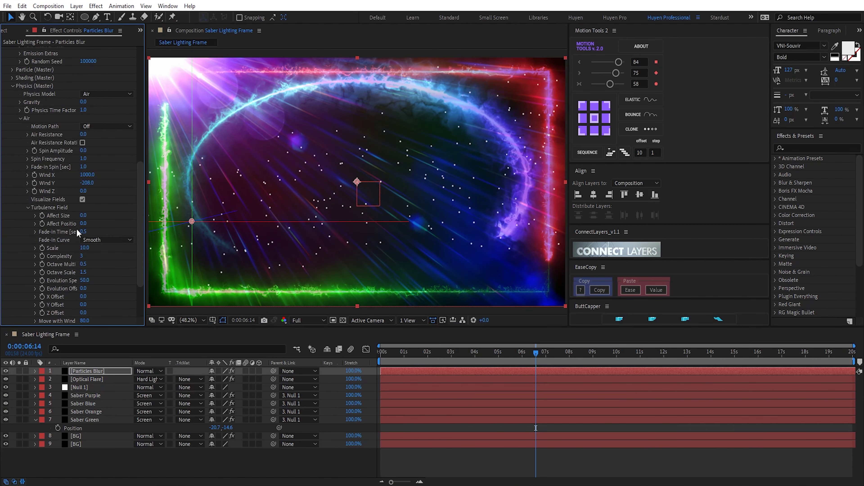
pyautogui.moveTo(83, 223); pyautogui.dragTo(216, 226)
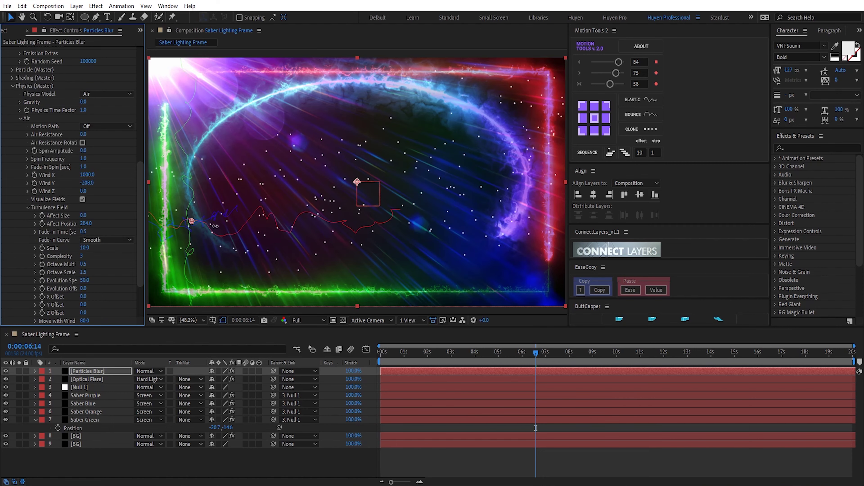
pyautogui.click(84, 248)
pyautogui.write('3')
pyautogui.press('Return')
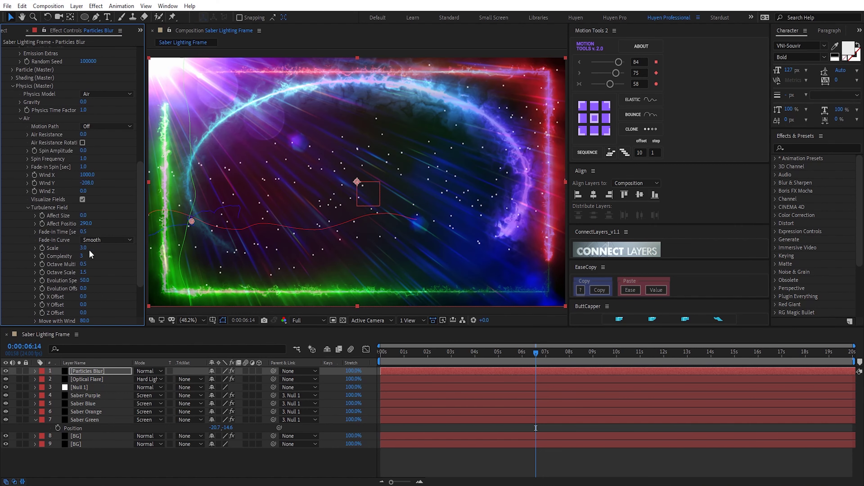
pyautogui.moveTo(490, 354); pyautogui.dragTo(504, 355)
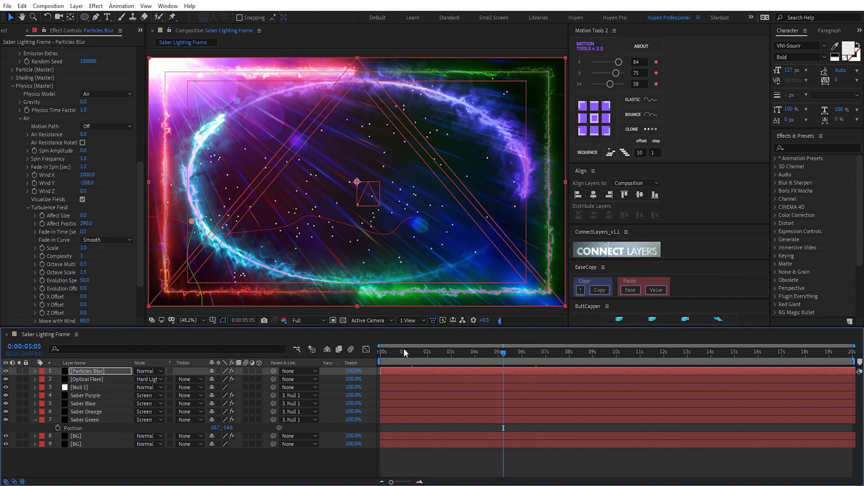
# Set Particle Life to 4 seconds with 100% Life Random
pyautogui.click(13, 86)
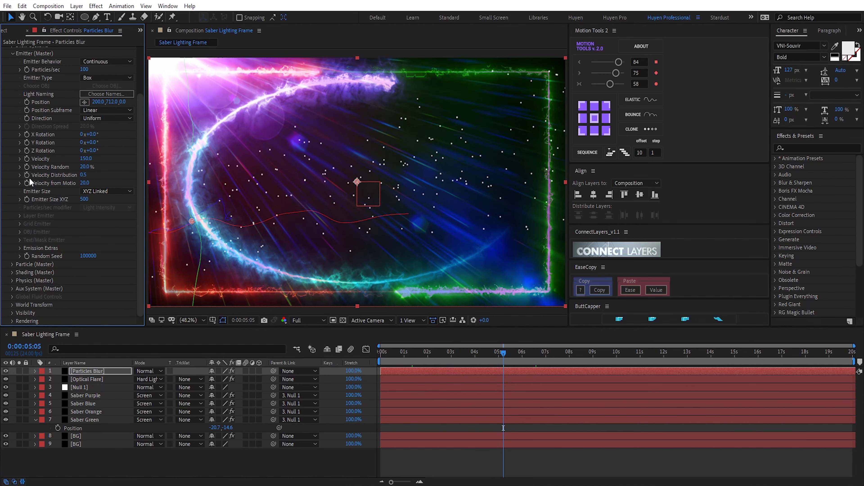
pyautogui.click(13, 264)
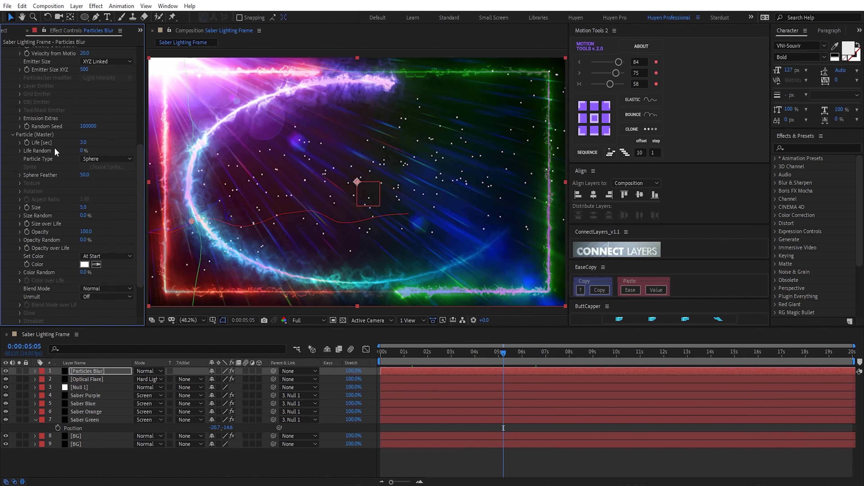
pyautogui.moveTo(83, 150); pyautogui.dragTo(300, 148)
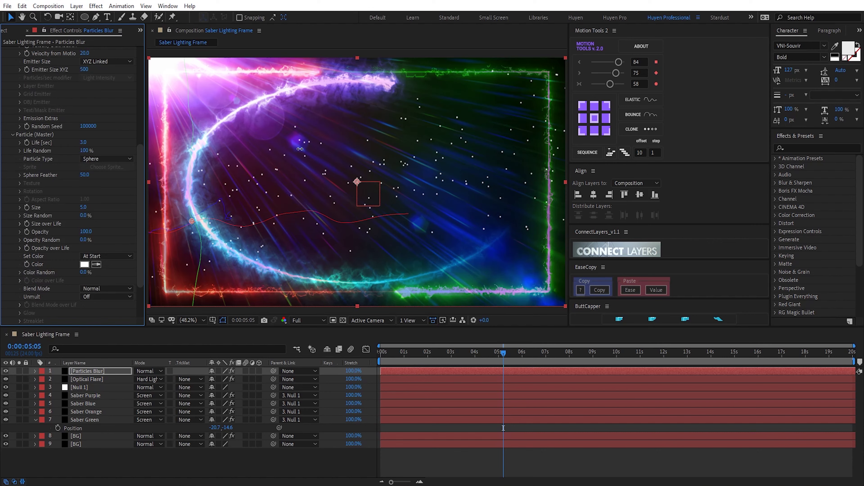
pyautogui.click(84, 143)
pyautogui.press('Return')
# Move the emitter outside the frame's lower left, to -248.5, 726.4
pyautogui.scroll(5, 43, 171)
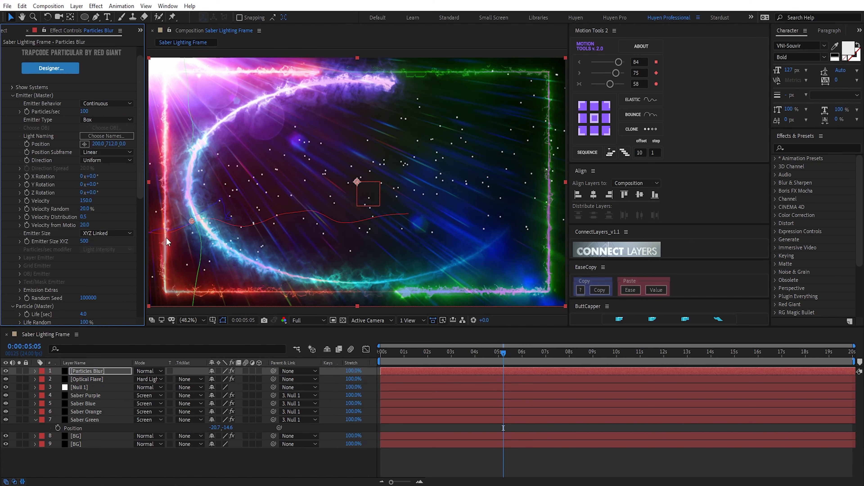
pyautogui.moveTo(192, 221); pyautogui.dragTo(152, 289)
pyautogui.press(',')
pyautogui.press(',')
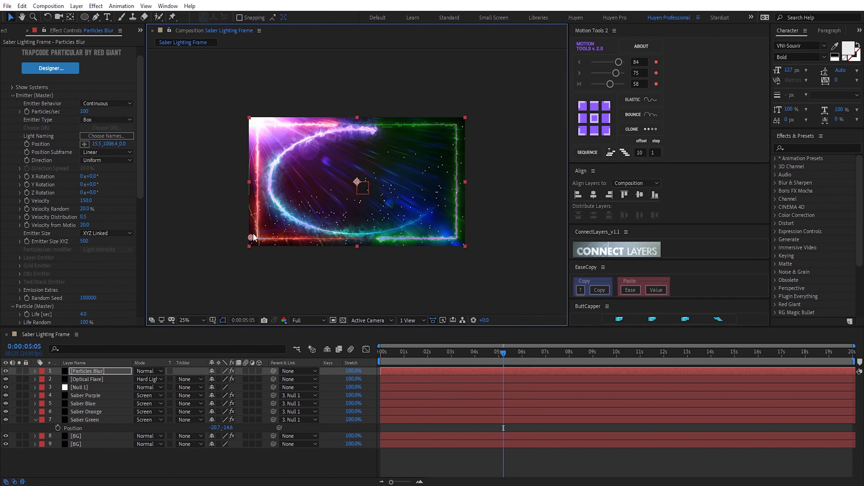
pyautogui.moveTo(254, 235)
pyautogui.mouseDown()
pyautogui.moveTo(236, 240)
pyautogui.moveTo(221, 204)
pyautogui.mouseUp()
pyautogui.moveTo(430, 357); pyautogui.dragTo(544, 354)
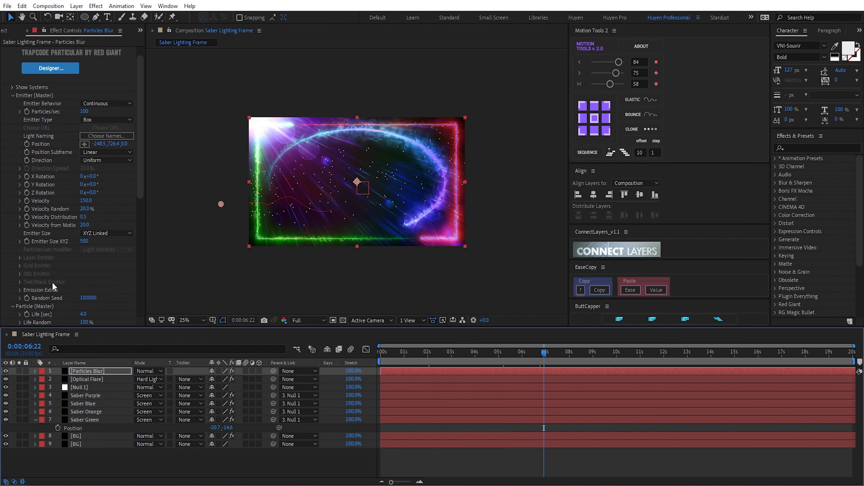
# Colour the particles magenta D00067 and blend them in Screen mode
pyautogui.click(13, 95)
pyautogui.click(84, 233)
pyautogui.click(708, 159)
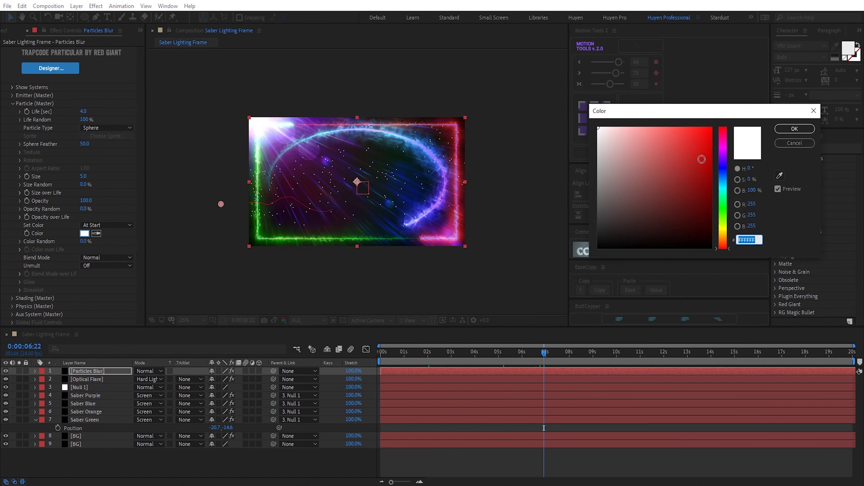
pyautogui.click(723, 145)
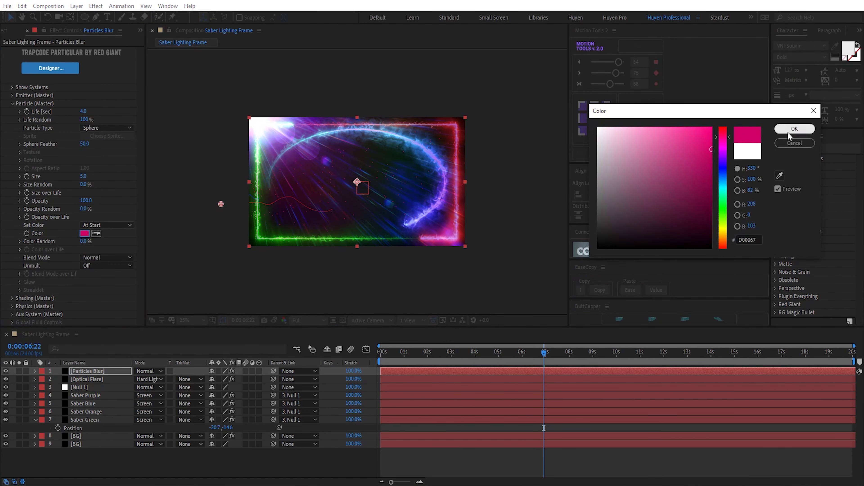
pyautogui.click(795, 129)
pyautogui.click(107, 259)
pyautogui.click(103, 289)
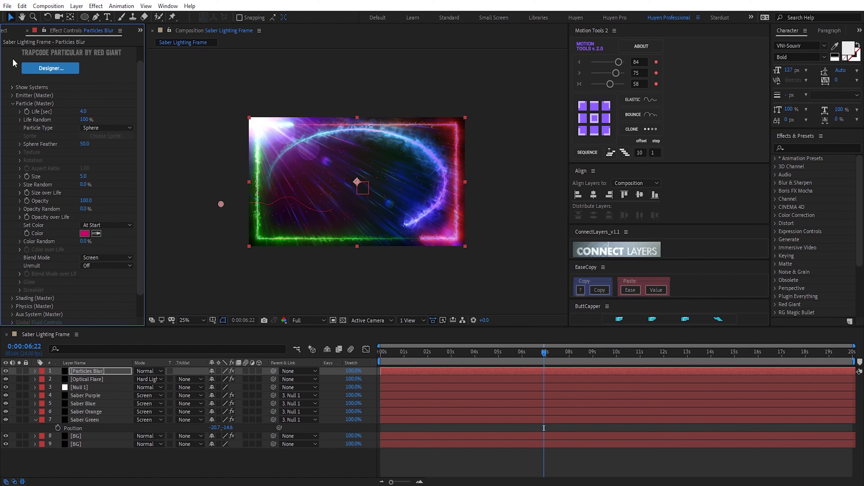
pyautogui.click(13, 103)
pyautogui.click(12, 176)
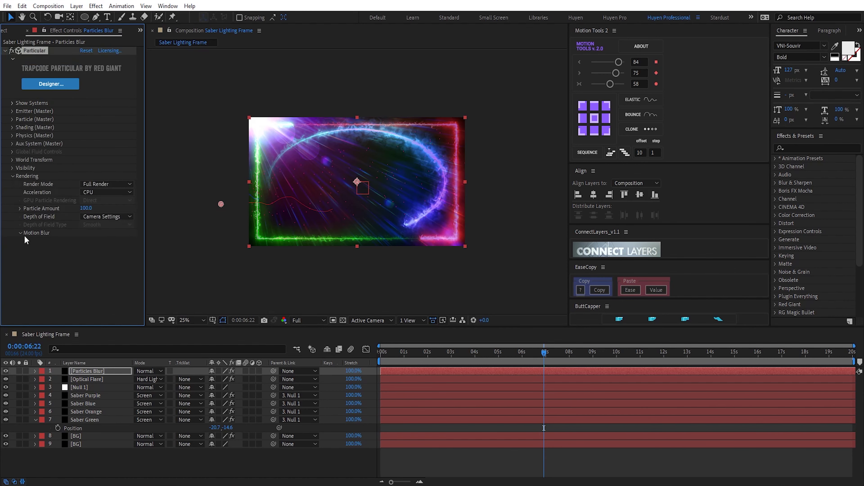
# Turn on Particular's motion blur and fit the composition in the viewer
pyautogui.click(106, 240)
pyautogui.click(96, 273)
pyautogui.click(496, 354)
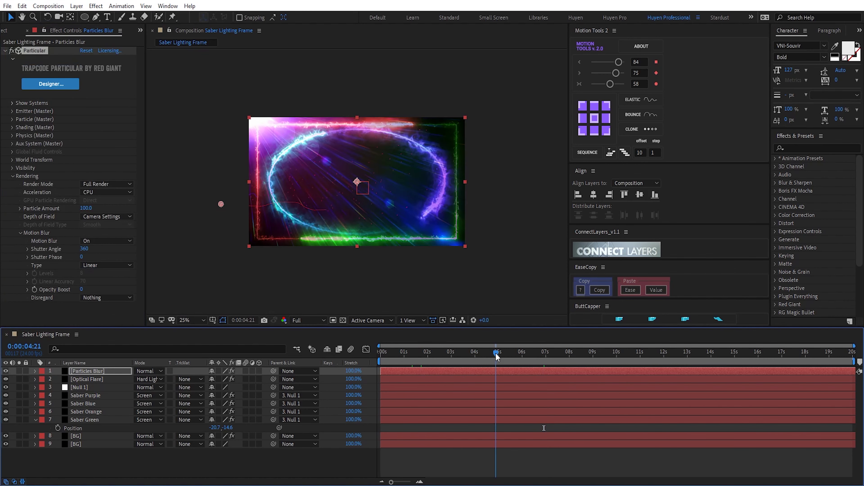
pyautogui.moveTo(496, 356); pyautogui.dragTo(497, 355)
pyautogui.click(192, 320)
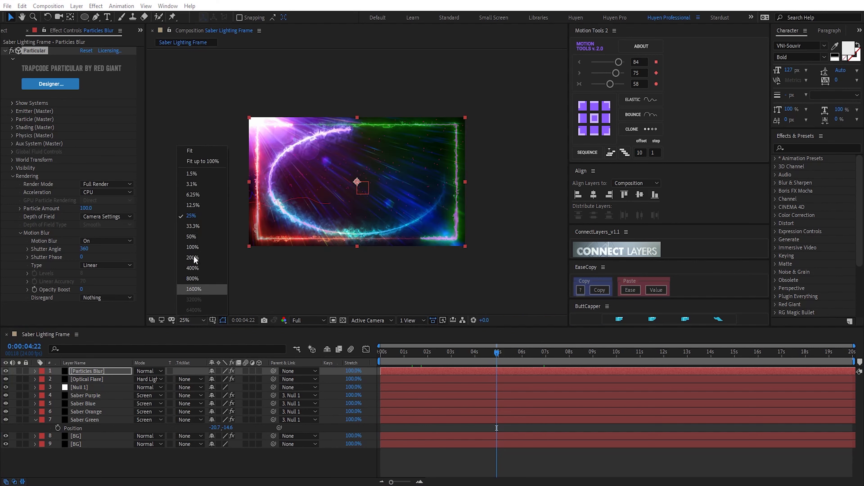
pyautogui.click(190, 151)
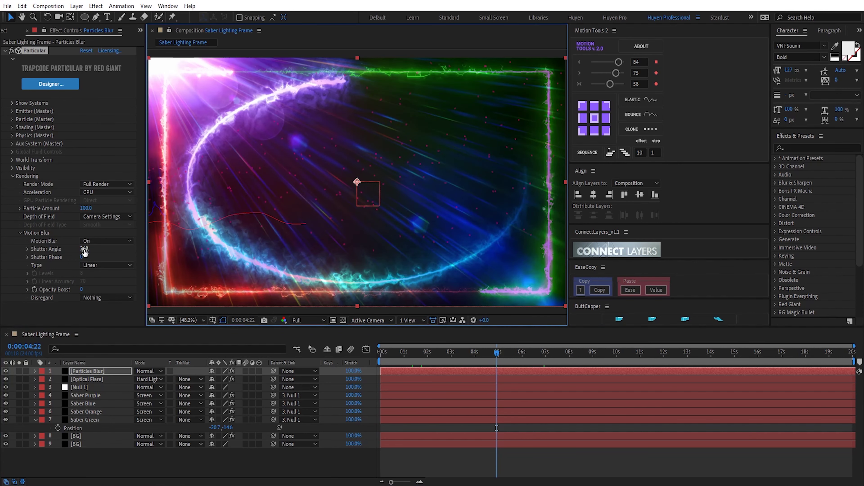
# Raise the motion blur shutter angle to 509 and scrub through to preview
pyautogui.moveTo(84, 252); pyautogui.dragTo(113, 248)
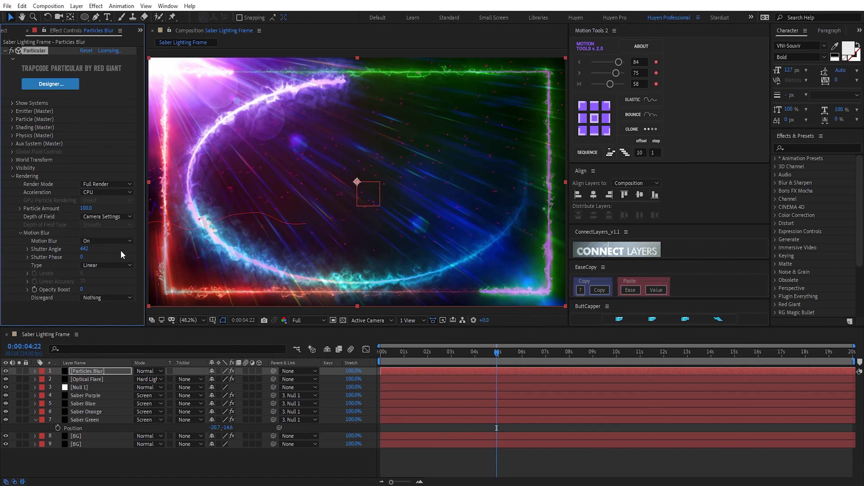
pyautogui.moveTo(84, 249); pyautogui.dragTo(103, 249)
pyautogui.click(419, 356)
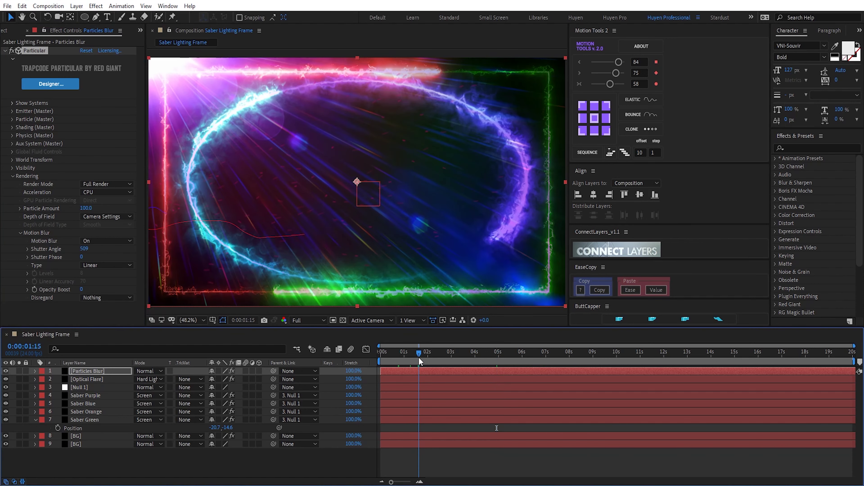
pyautogui.click(407, 352)
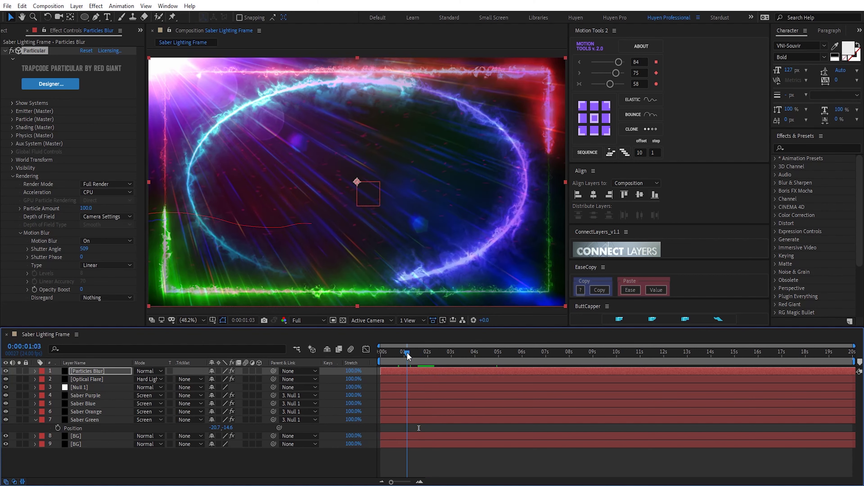
pyautogui.click(13, 176)
pyautogui.press(',')
pyautogui.press(',')
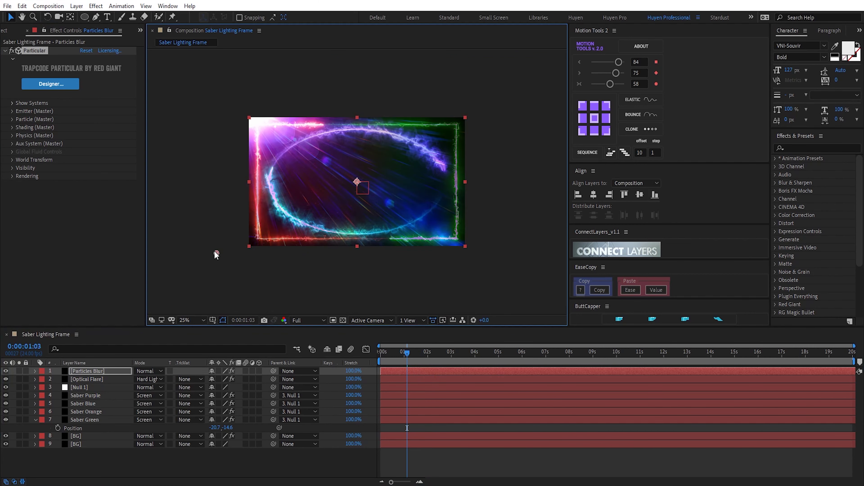
pyautogui.moveTo(403, 354); pyautogui.dragTo(488, 356)
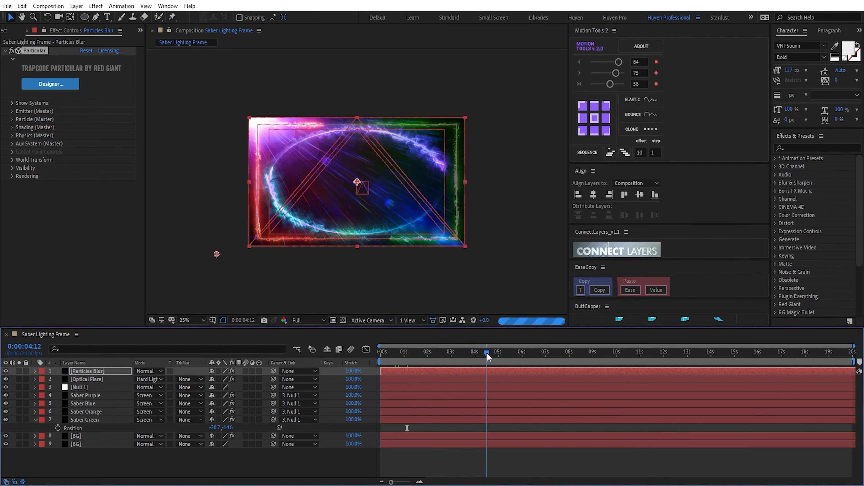
pyautogui.click(509, 354)
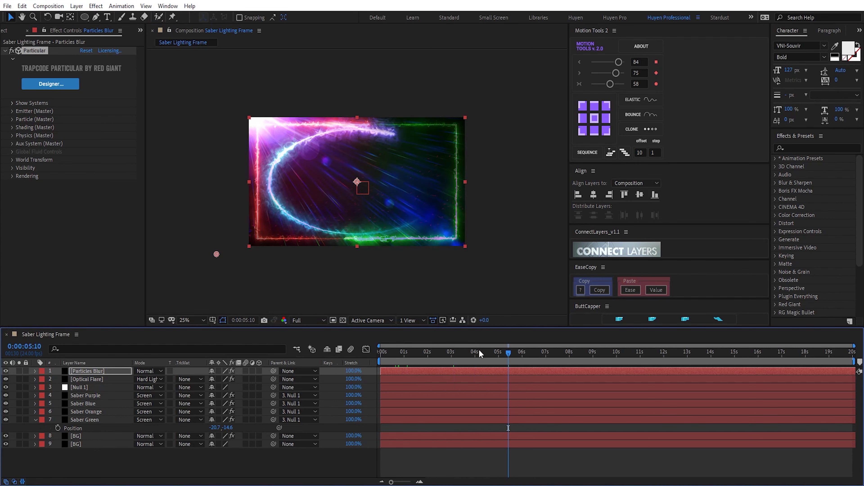
pyautogui.moveTo(480, 354); pyautogui.dragTo(577, 354)
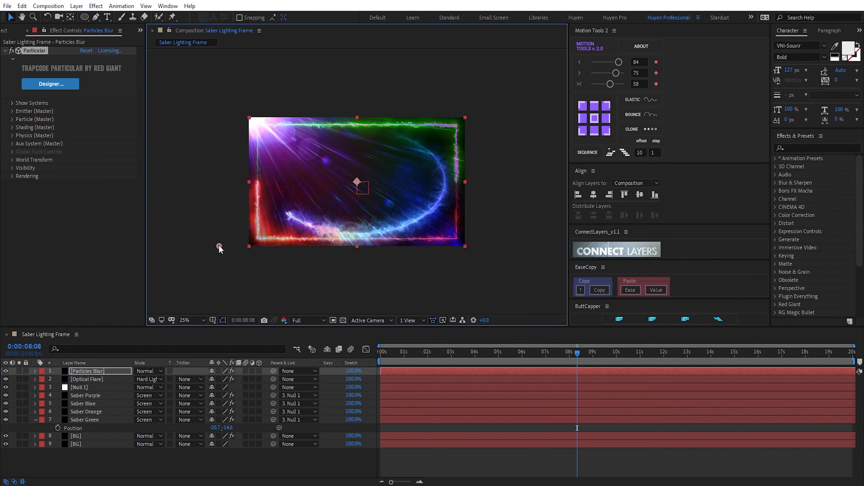
# Set the Physics Air Wind Y to -326 and preview around 4 seconds
pyautogui.click(12, 135)
pyautogui.scroll(-3, 40, 201)
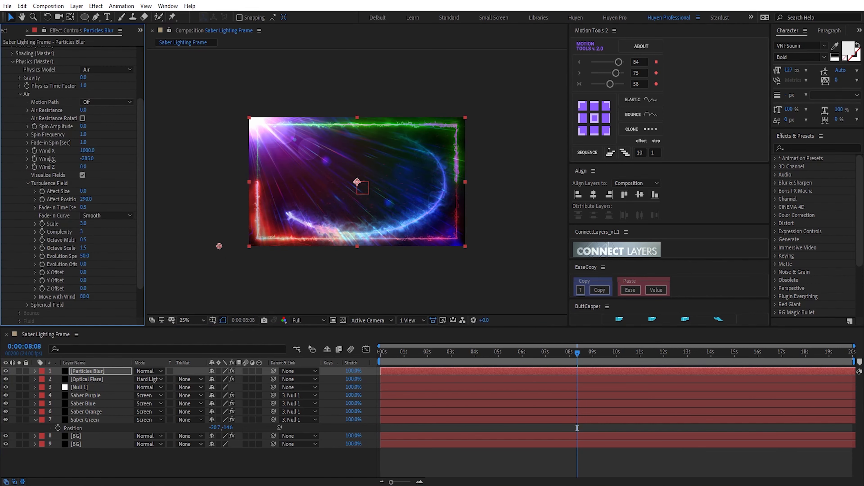
pyautogui.press('.')
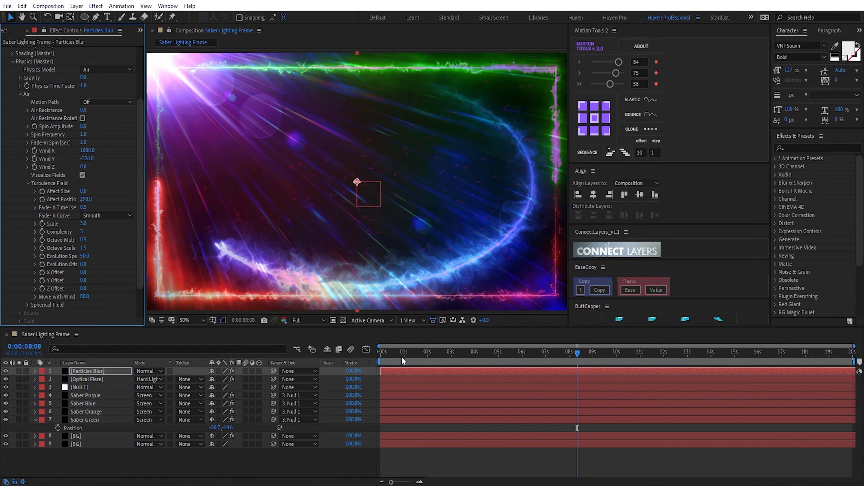
pyautogui.moveTo(402, 354); pyautogui.dragTo(476, 355)
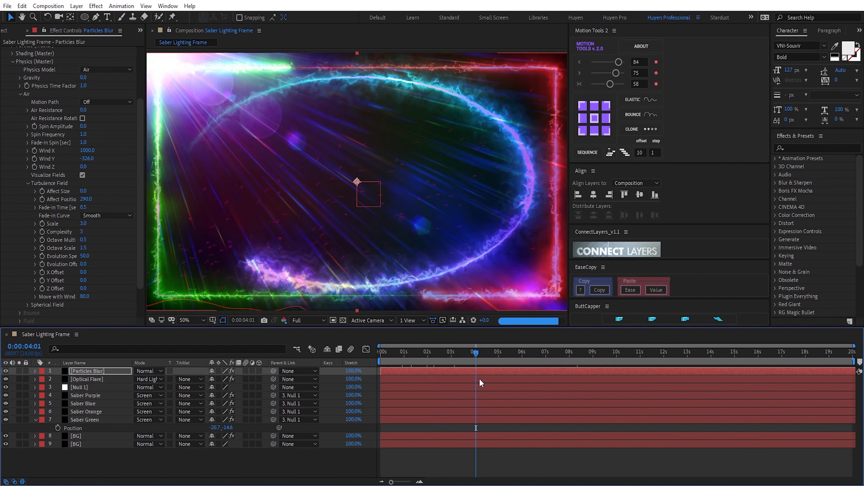
pyautogui.press(',')
# Duplicate Particles Blur and rename the copy Particles Dust
pyautogui.click(109, 371)
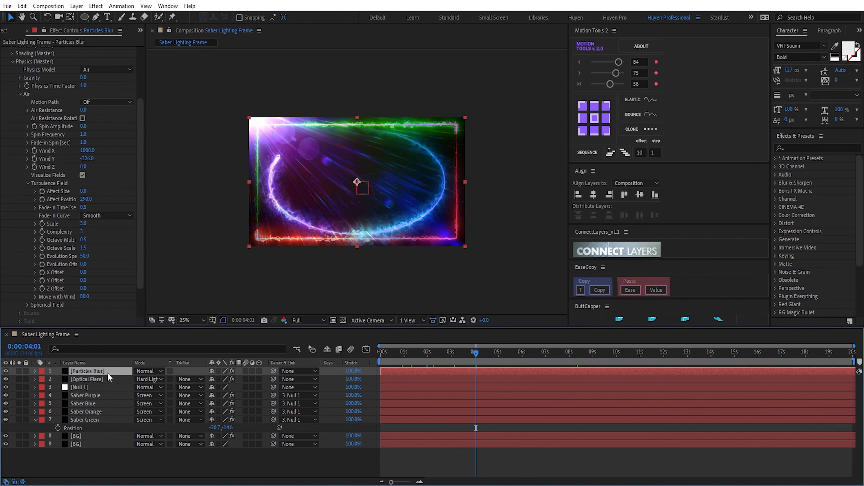
pyautogui.hotkey('ctrl', 'd')
pyautogui.press('Return')
pyautogui.click(109, 372)
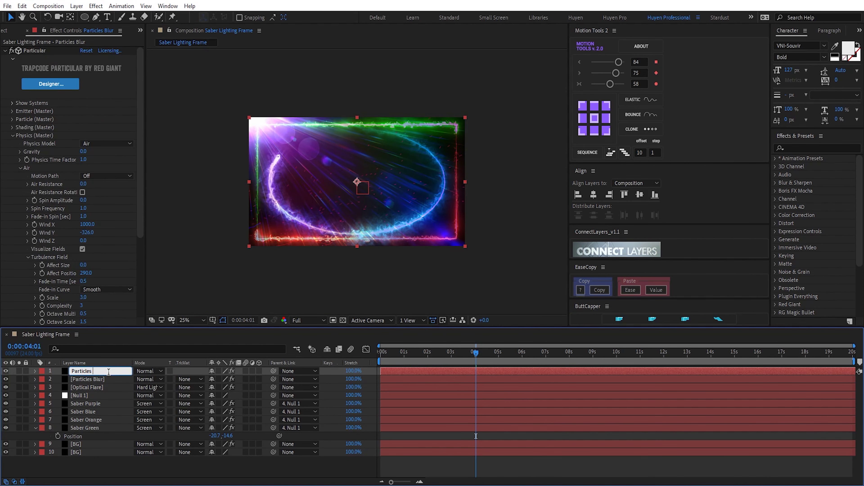
pyautogui.write('Dust')
pyautogui.press('Return')
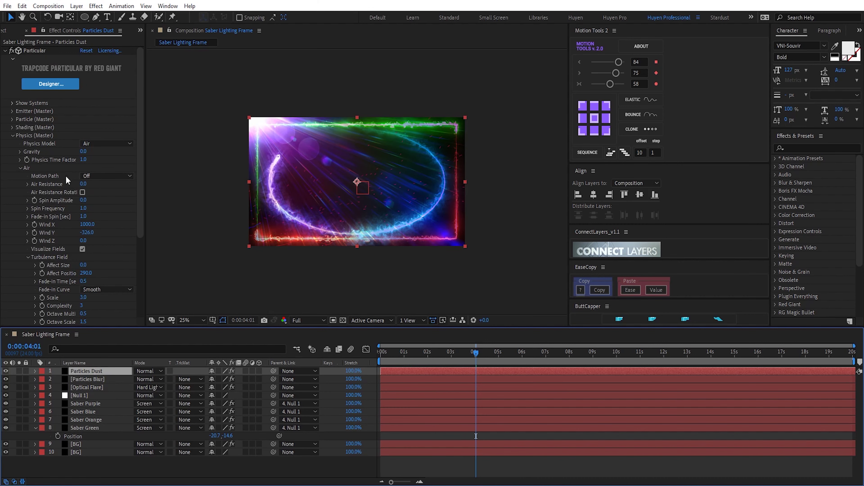
# Change the Particles Dust particle type to Cloudlet
pyautogui.scroll(-1, 50, 278)
pyautogui.scroll(1, 55, 278)
pyautogui.click(13, 112)
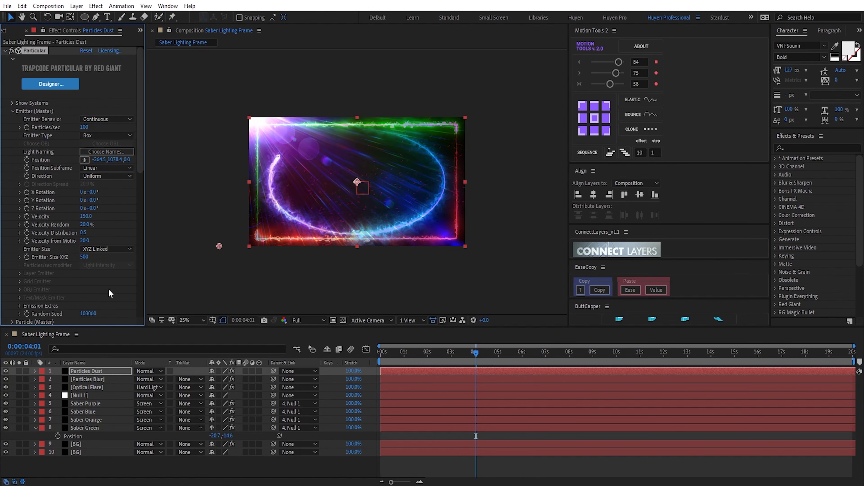
pyautogui.scroll(-5, 108, 288)
pyautogui.scroll(-4, 108, 284)
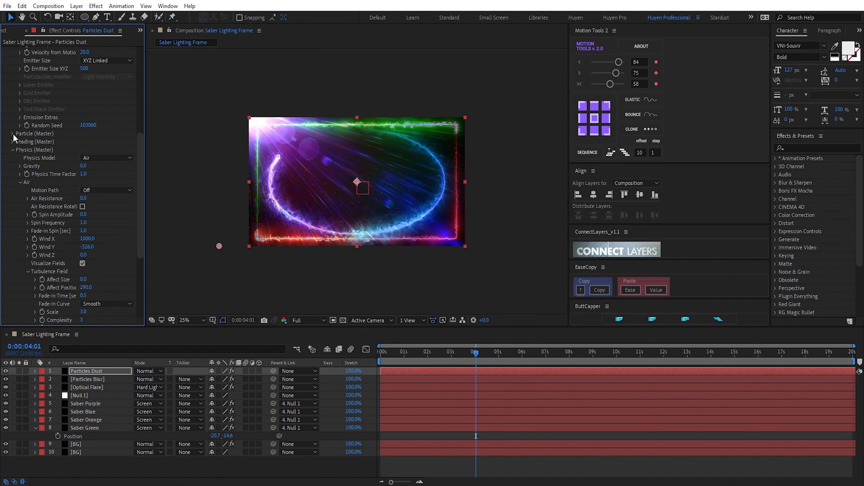
pyautogui.click(13, 133)
pyautogui.click(104, 159)
pyautogui.click(105, 199)
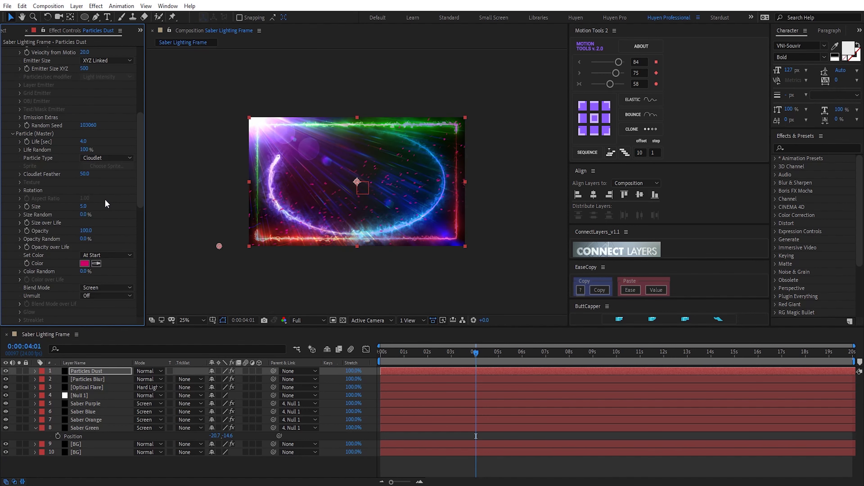
# Recolour the dust particles a lighter pink, DB669F
pyautogui.moveTo(424, 354); pyautogui.dragTo(490, 359)
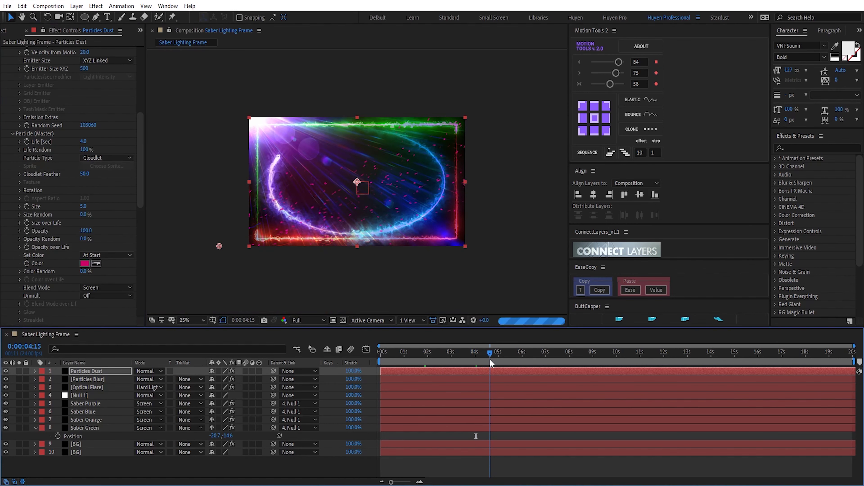
pyautogui.click(85, 263)
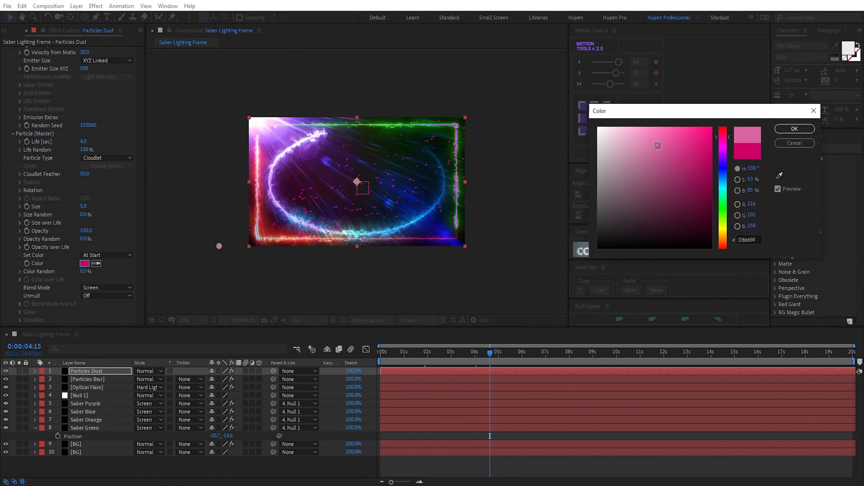
pyautogui.click(794, 128)
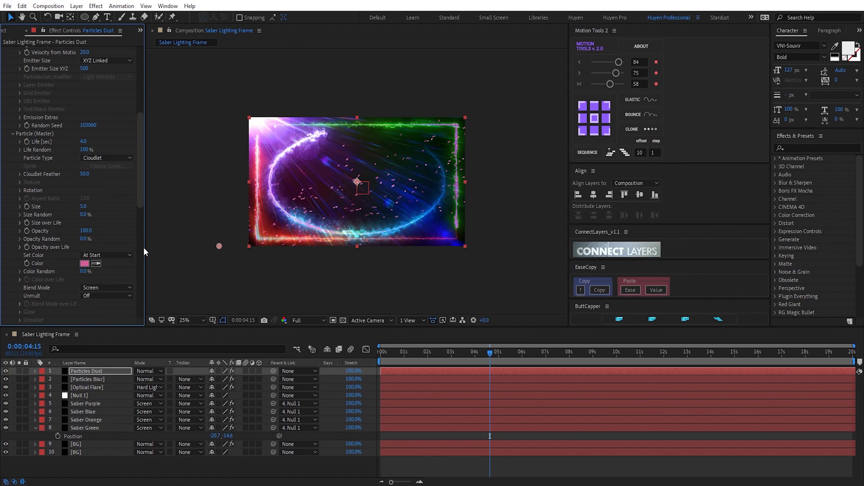
# Set the Particles Dust layer's motion blur shutter angle to 240
pyautogui.scroll(-8, 105, 269)
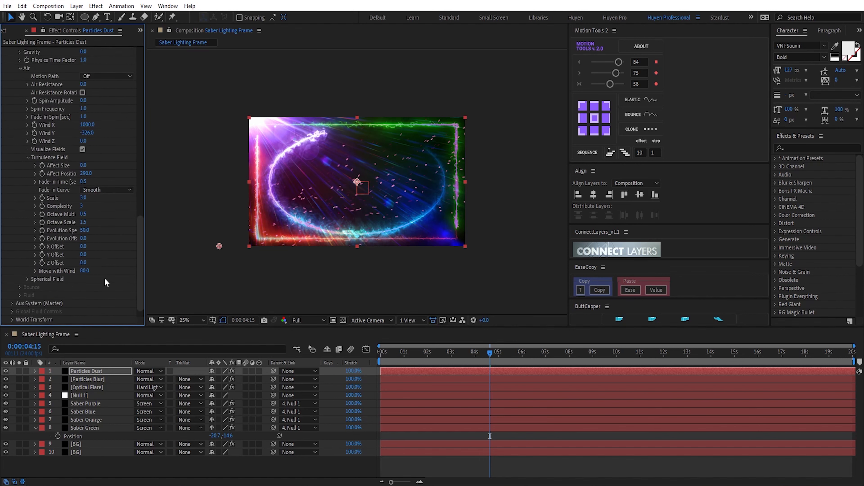
pyautogui.scroll(-3, 104, 277)
pyautogui.scroll(-4, 76, 293)
pyautogui.click(84, 272)
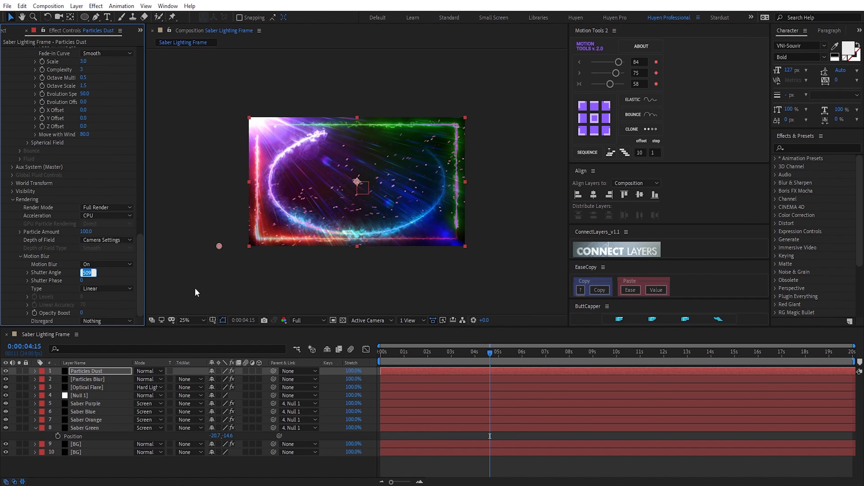
pyautogui.write('240')
pyautogui.press('Return')
# Raise the dust emitter higher in the frame and turn off Visualize Fields
pyautogui.moveTo(219, 246); pyautogui.dragTo(213, 195)
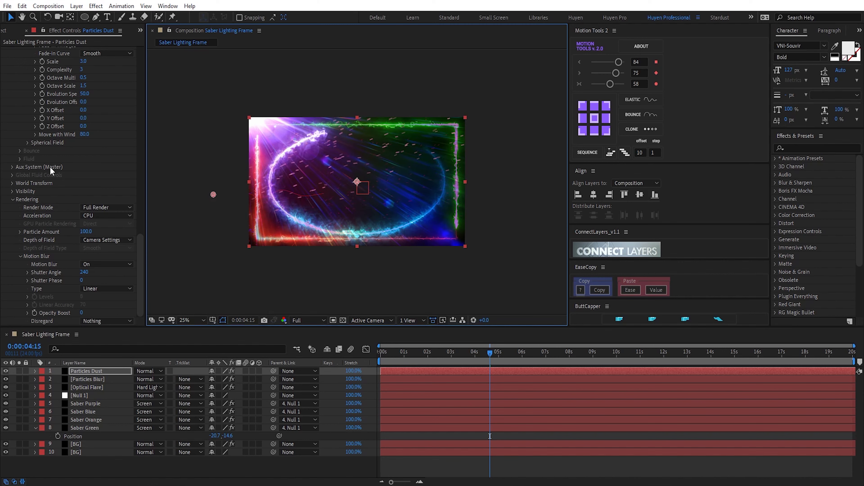
pyautogui.scroll(3, 50, 167)
pyautogui.click(82, 57)
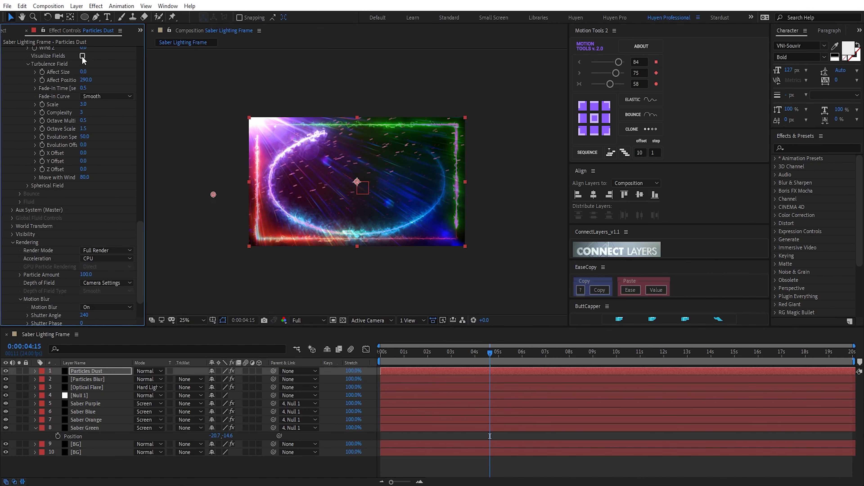
# Set the wind to Wind Y 0 and Wind X 500
pyautogui.scroll(3, 84, 68)
pyautogui.click(88, 83)
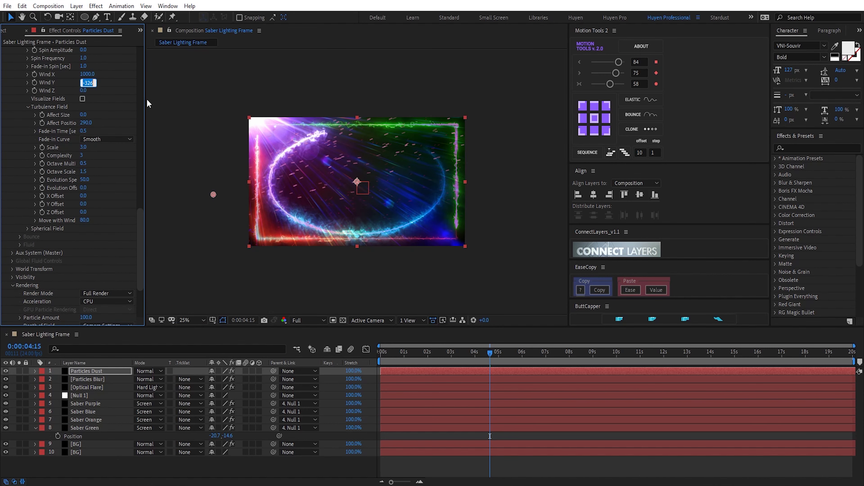
pyautogui.write('0')
pyautogui.press('Return')
pyautogui.click(87, 73)
pyautogui.write('5')
pyautogui.press('Return')
# Preview around 0:00:04:18, then set emitter velocity to 120 and particles per second to 50
pyautogui.click(493, 360)
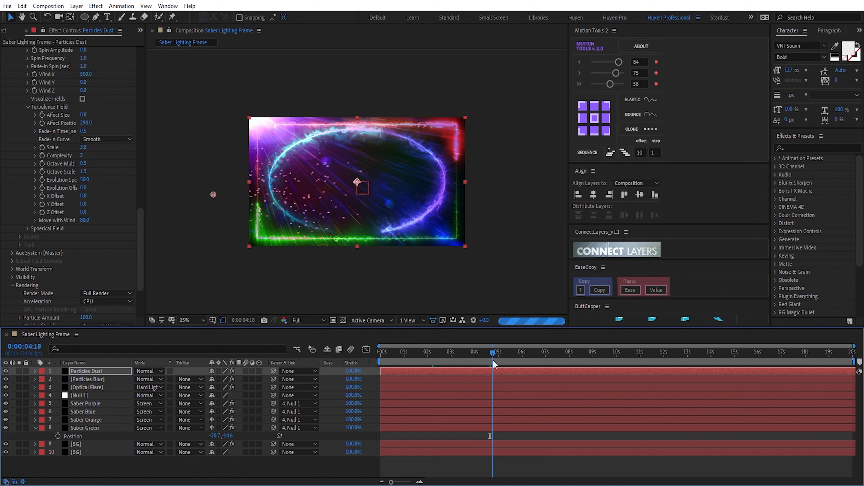
pyautogui.moveTo(493, 360); pyautogui.dragTo(540, 360)
pyautogui.scroll(3, 68, 228)
pyautogui.scroll(5, 65, 224)
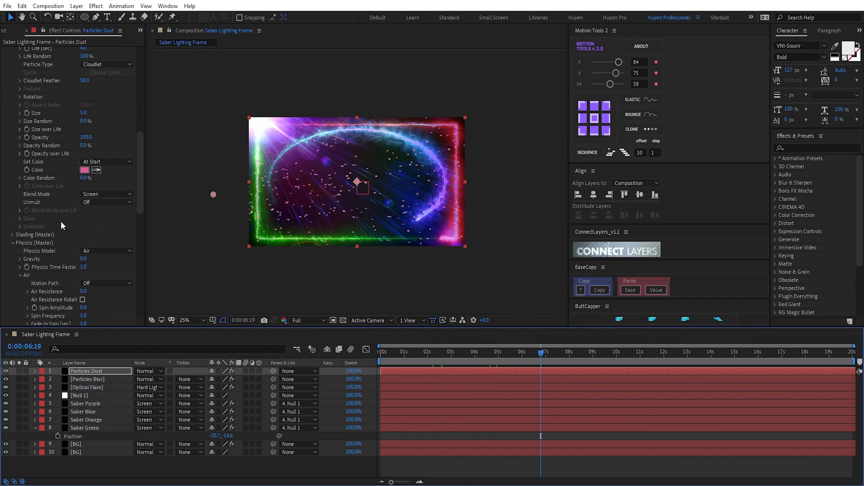
pyautogui.scroll(5, 63, 205)
pyautogui.scroll(5, 75, 143)
pyautogui.click(84, 85)
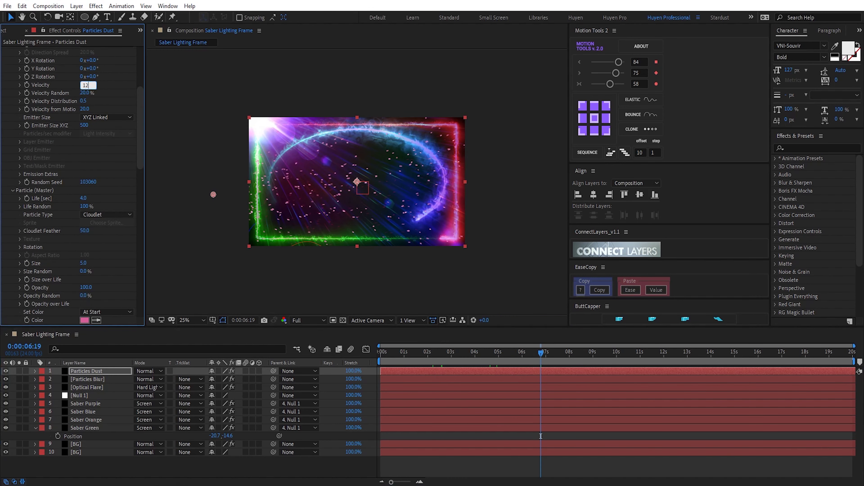
pyautogui.write('0')
pyautogui.press('Return')
pyautogui.scroll(8, 122, 119)
pyautogui.write('50')
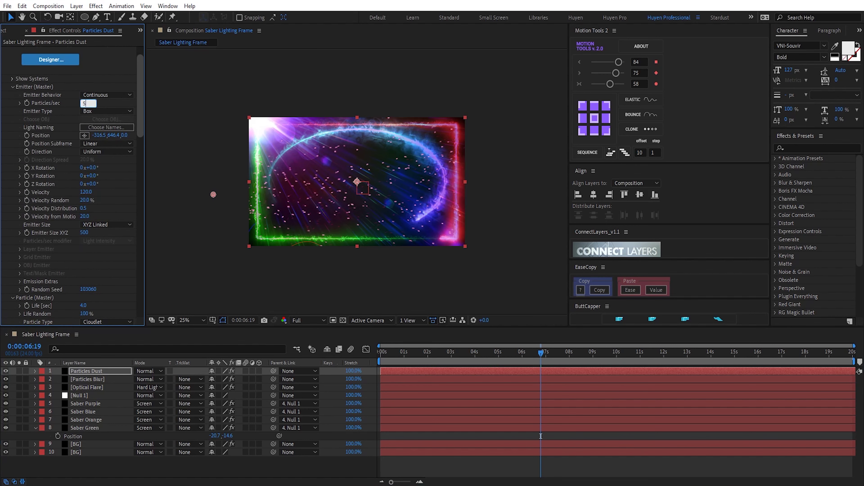
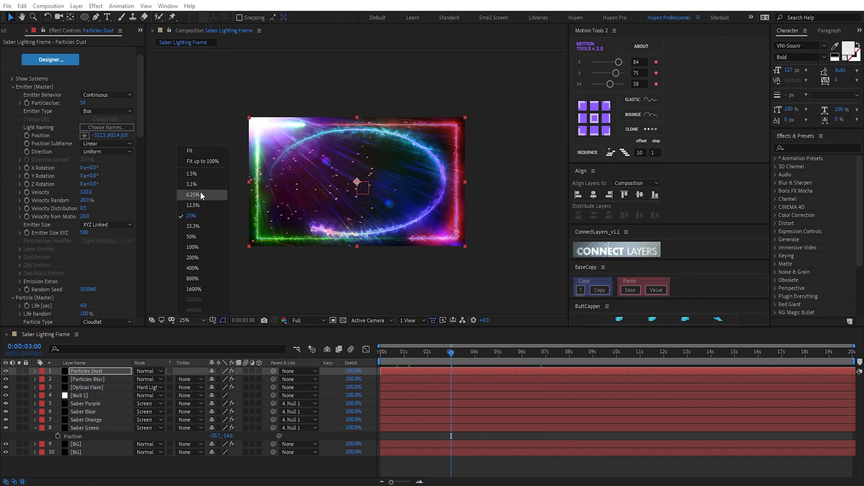
# Set the viewer magnification to Fit and scroll down through the Particles Dust Particular settings
pyautogui.click(192, 151)
pyautogui.scroll(-5, 31, 277)
pyautogui.scroll(-5, 33, 277)
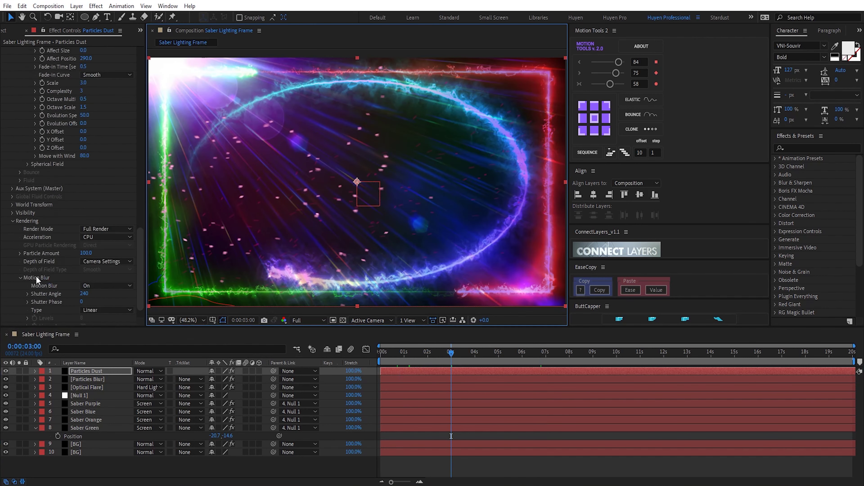
pyautogui.scroll(-5, 36, 276)
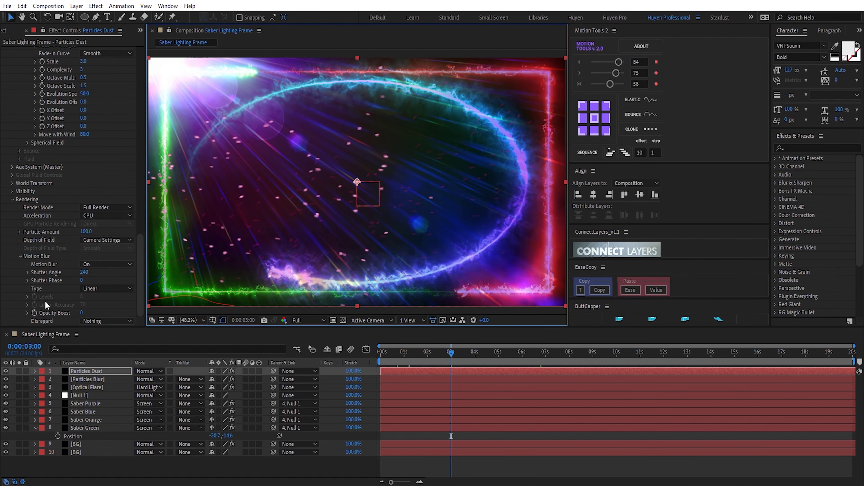
# Scroll back up, collapse the Emitter (Master) group, and select the Particles Blur layer
pyautogui.scroll(3, 34, 211)
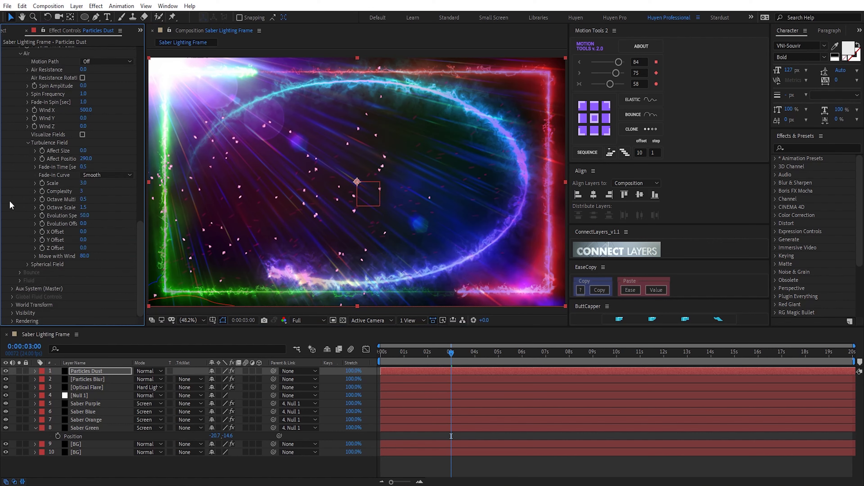
pyautogui.scroll(1, 52, 194)
pyautogui.scroll(3, 51, 194)
pyautogui.scroll(3, 16, 150)
pyautogui.scroll(5, 13, 100)
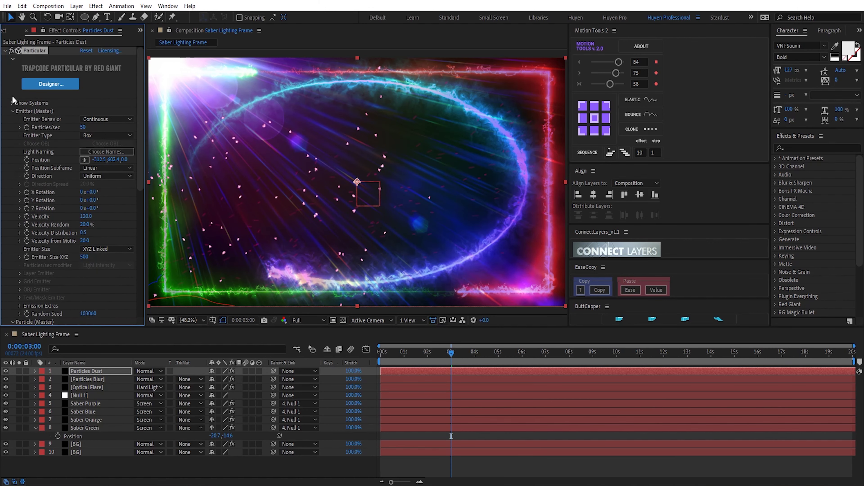
pyautogui.click(12, 111)
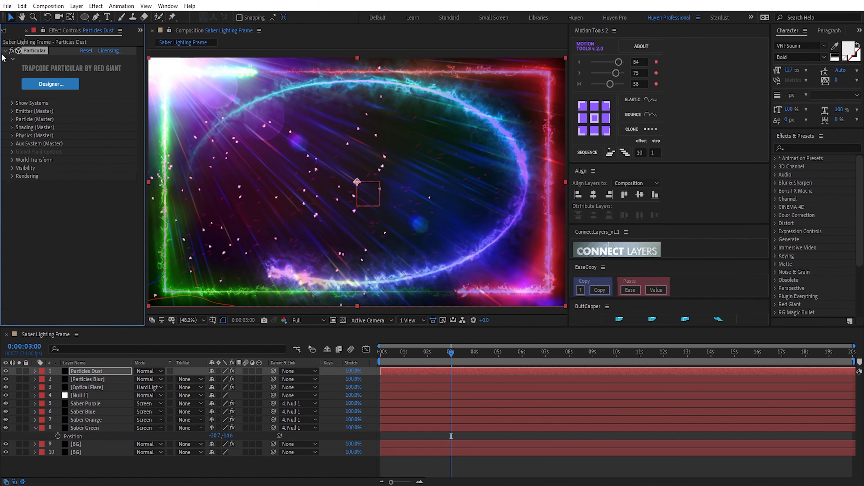
pyautogui.click(87, 379)
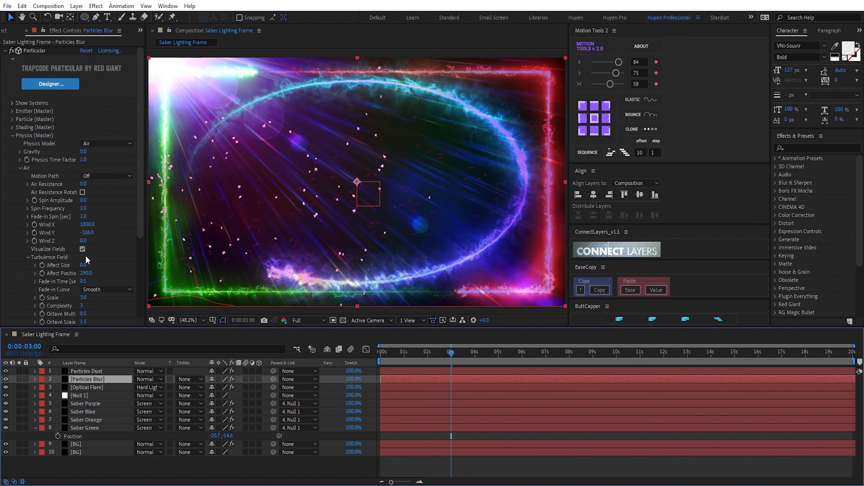
# Collapse the Particular settings and drag Optical Flare above both particle layers, playhead at 0:00:04:14
pyautogui.click(12, 136)
pyautogui.click(4, 51)
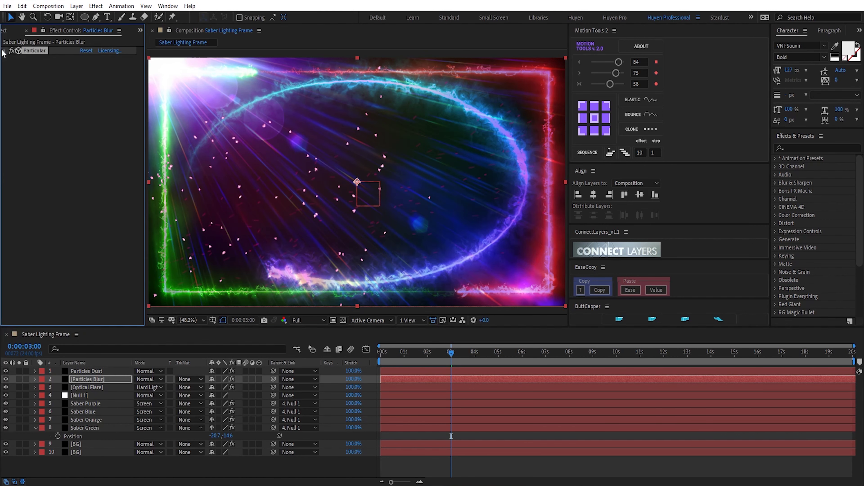
pyautogui.click(434, 353)
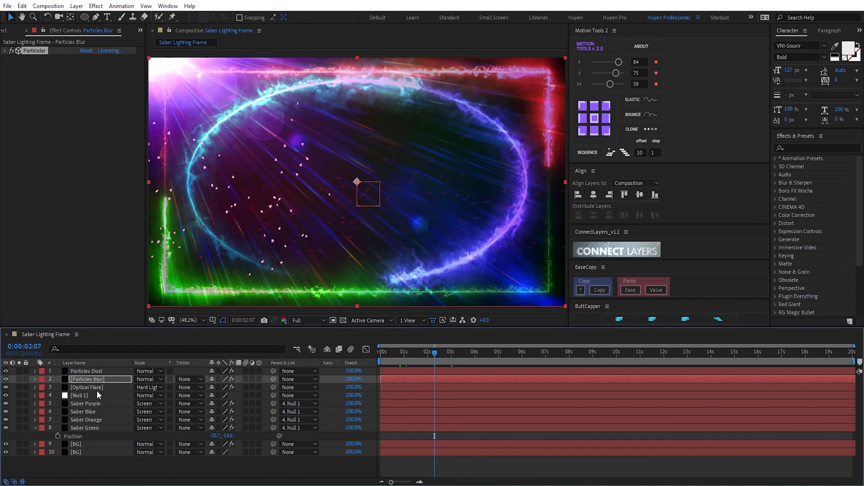
pyautogui.moveTo(85, 387); pyautogui.dragTo(85, 368)
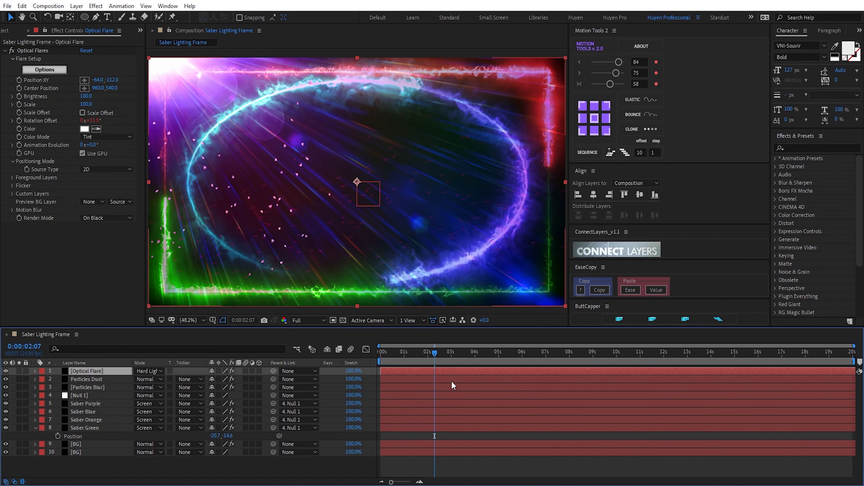
pyautogui.click(488, 357)
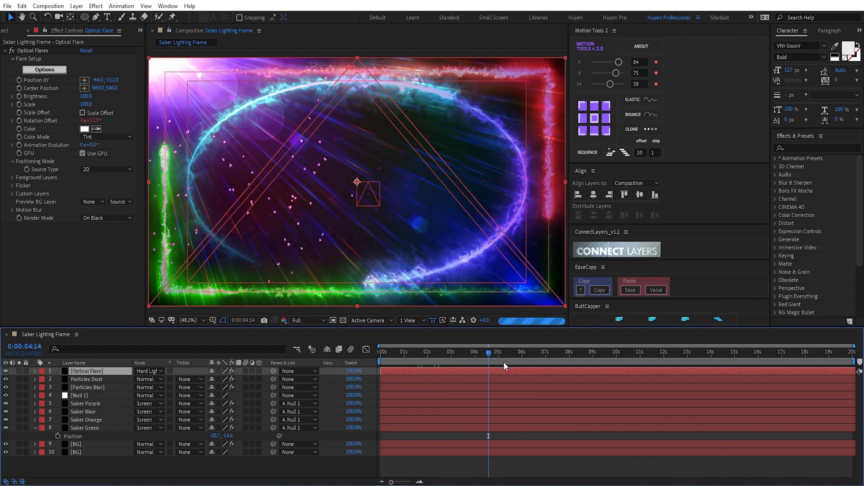
pyautogui.click(87, 388)
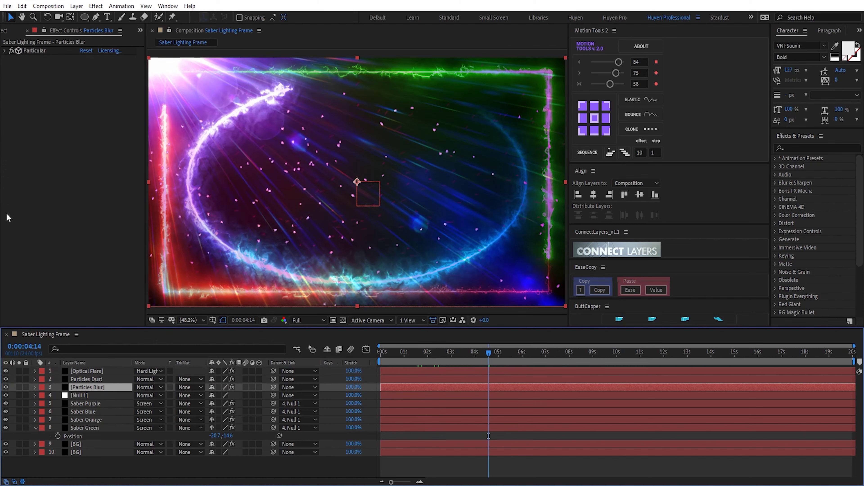
# Change the Particles Blur particle colour to a deeper magenta pink, D21874
pyautogui.click(13, 119)
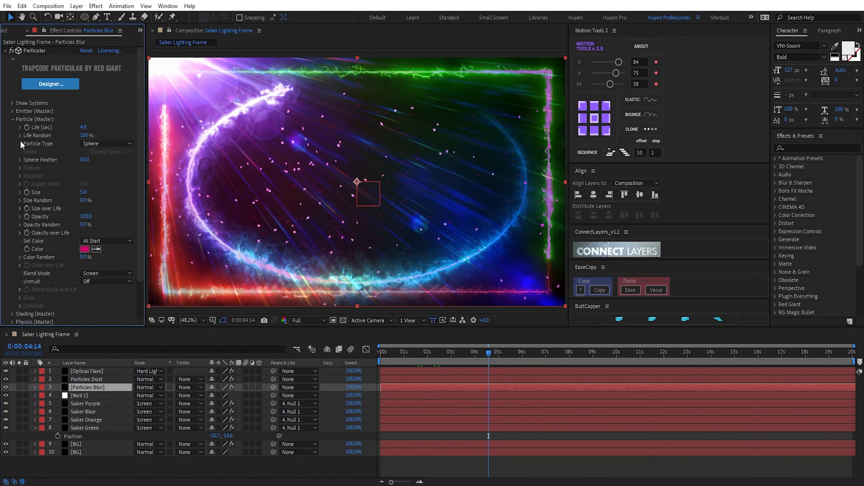
pyautogui.click(85, 249)
pyautogui.click(675, 151)
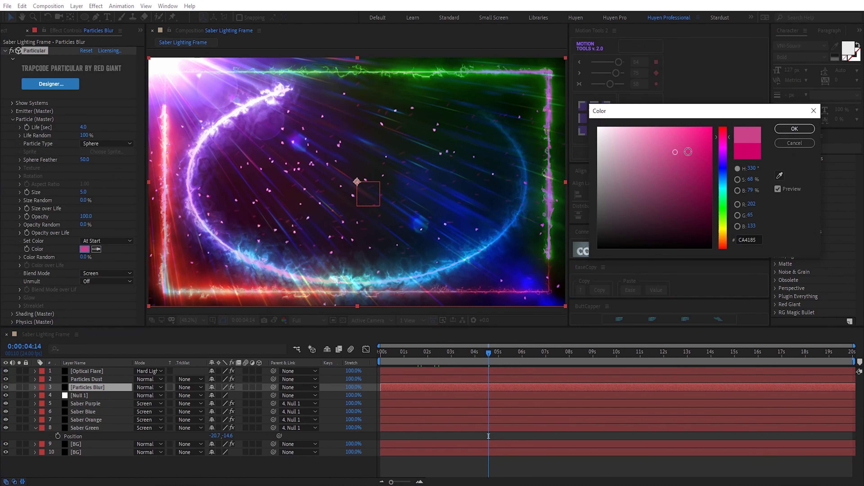
pyautogui.moveTo(676, 144); pyautogui.dragTo(693, 148)
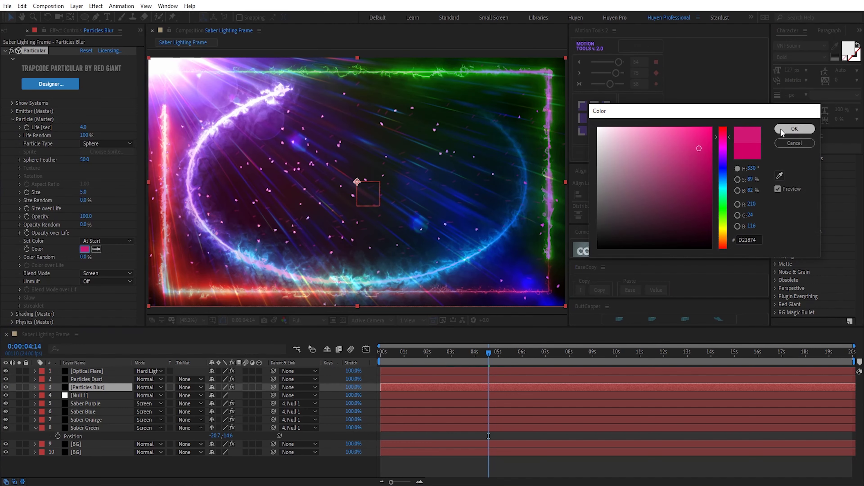
pyautogui.click(794, 129)
pyautogui.click(463, 352)
pyautogui.click(493, 353)
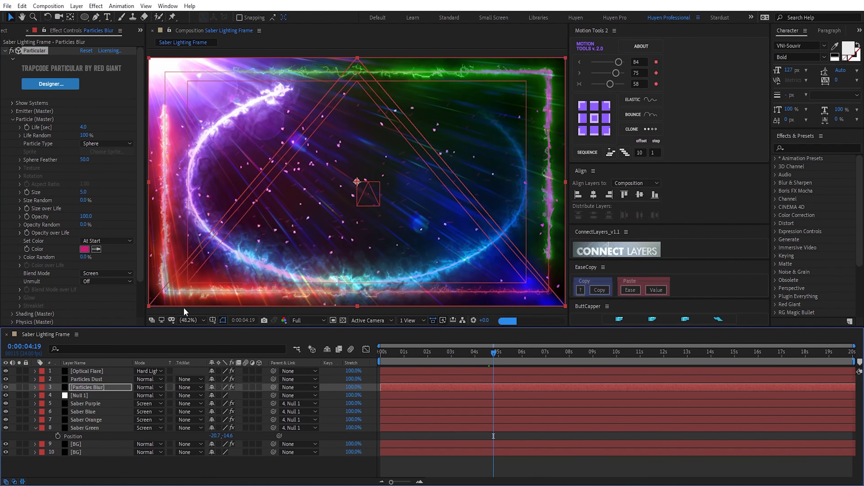
# Set the particle blend mode to Add and preview up to about 0:00:05:15
pyautogui.click(105, 241)
pyautogui.press('Escape')
pyautogui.click(88, 273)
pyautogui.click(97, 293)
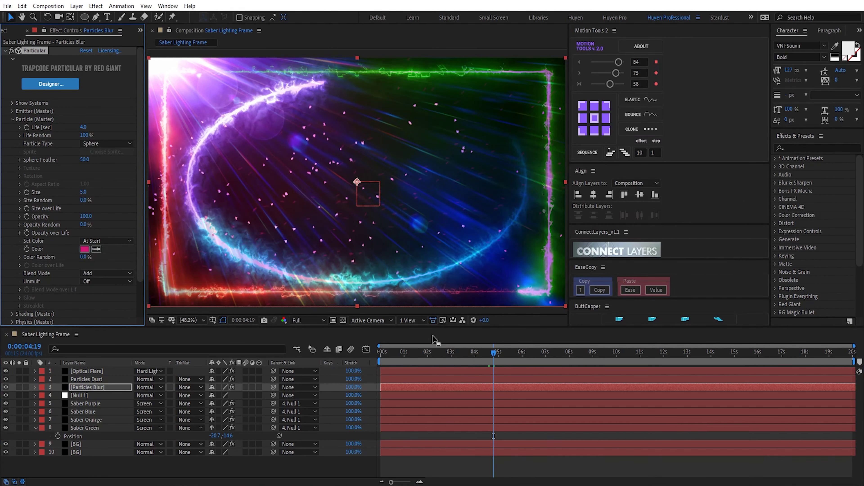
pyautogui.moveTo(420, 354); pyautogui.dragTo(518, 360)
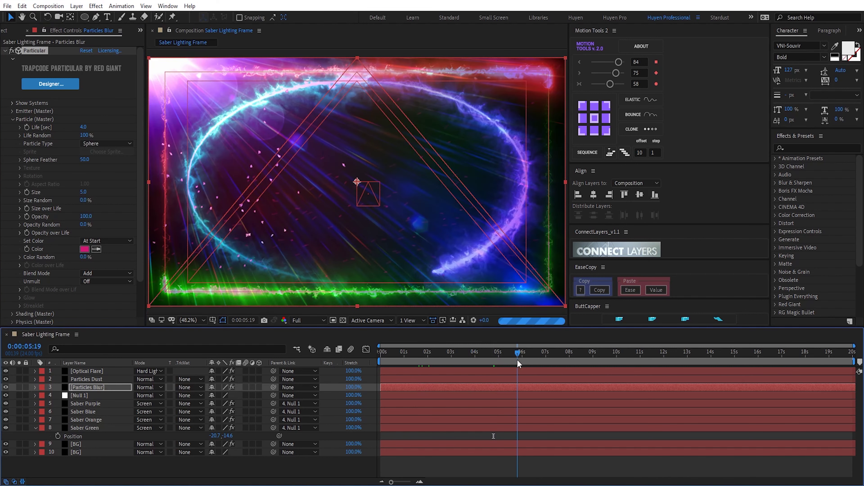